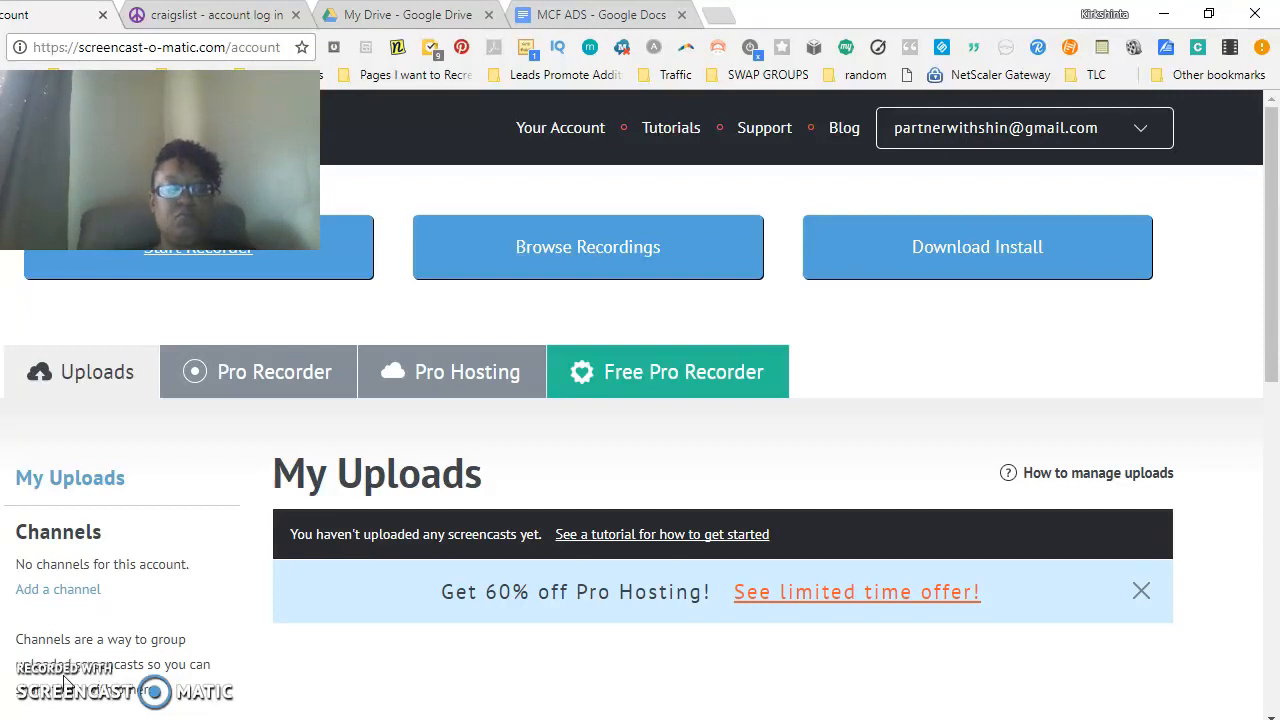
- Open the browser's history page from the craigslist login tab
click(213, 16)
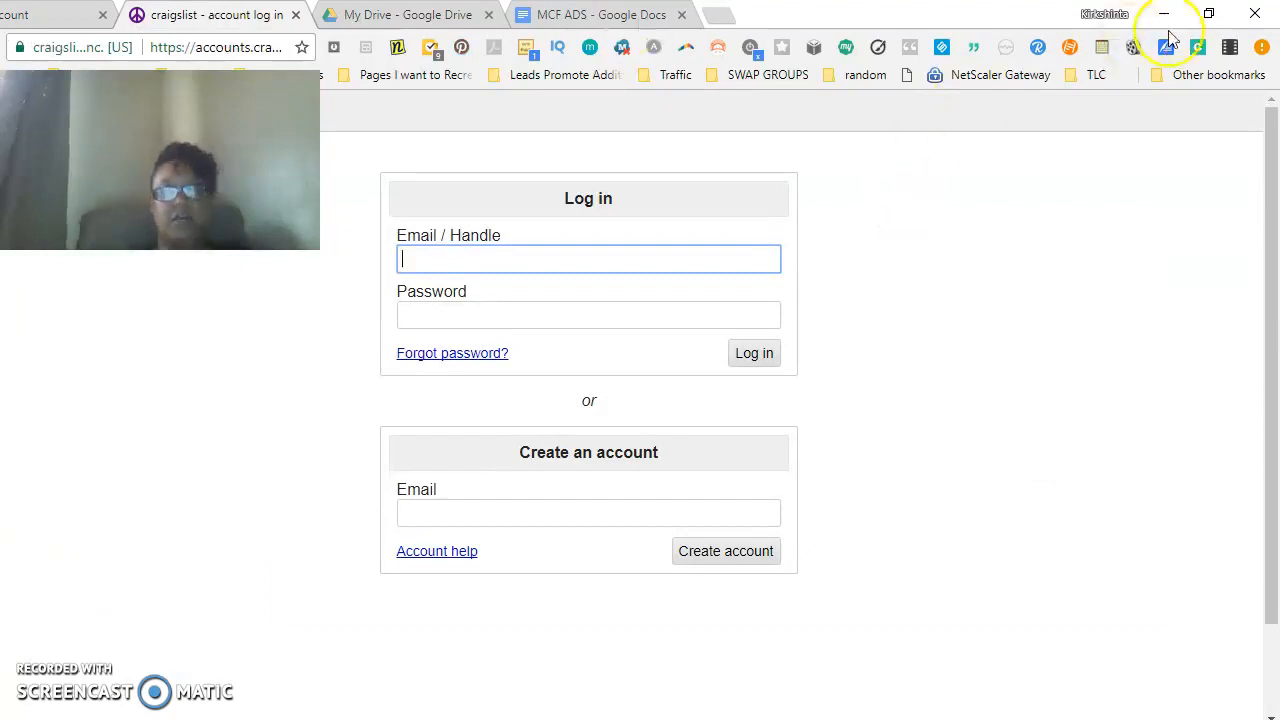
click(1263, 50)
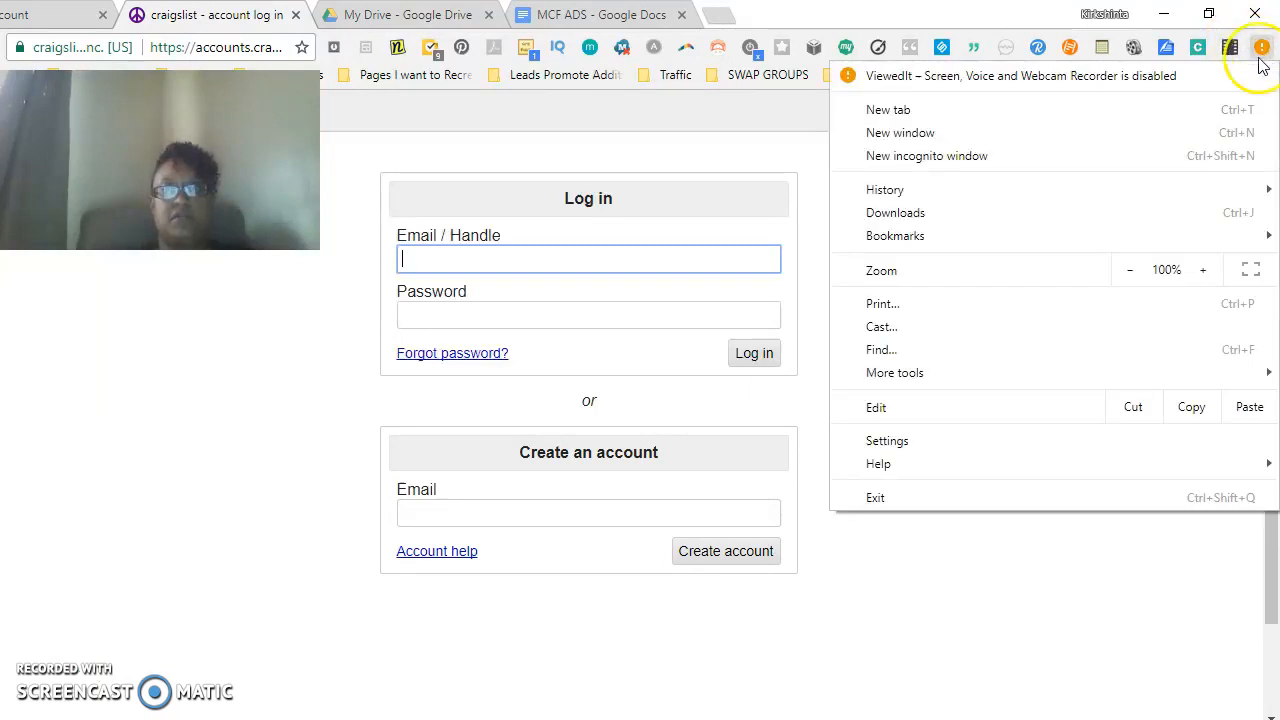
mouse_move(1137, 192)
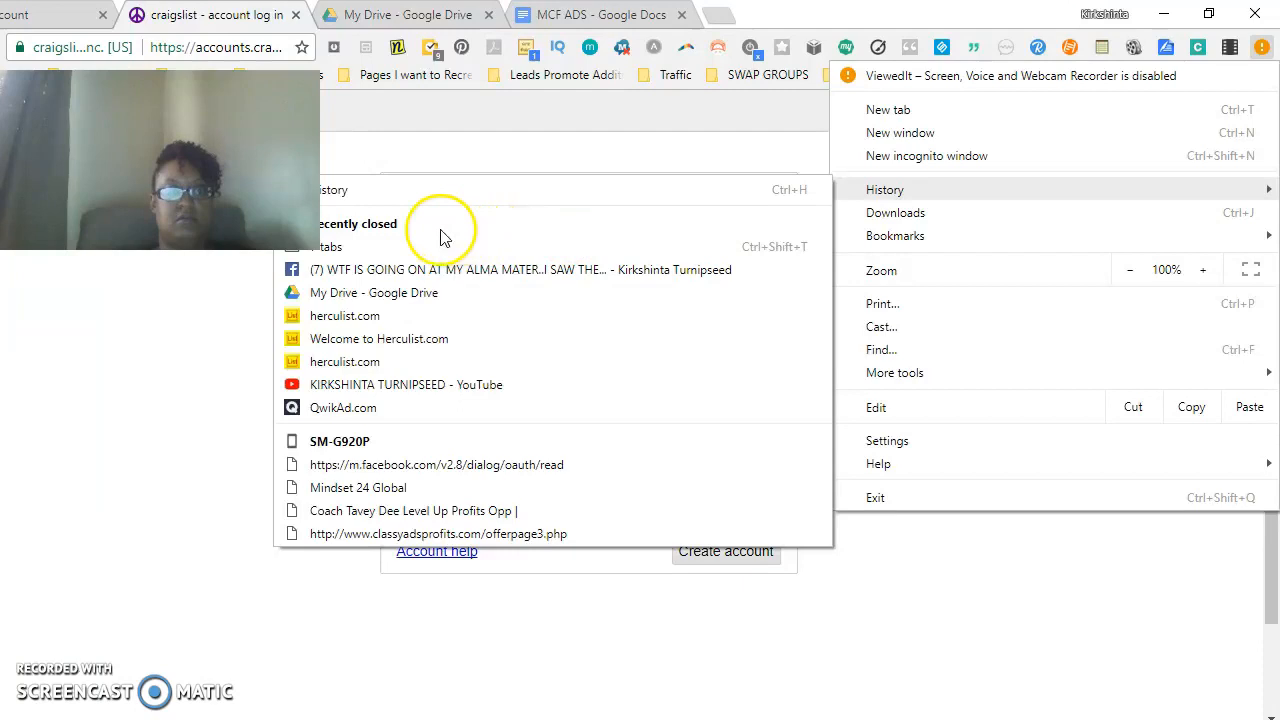
click(486, 196)
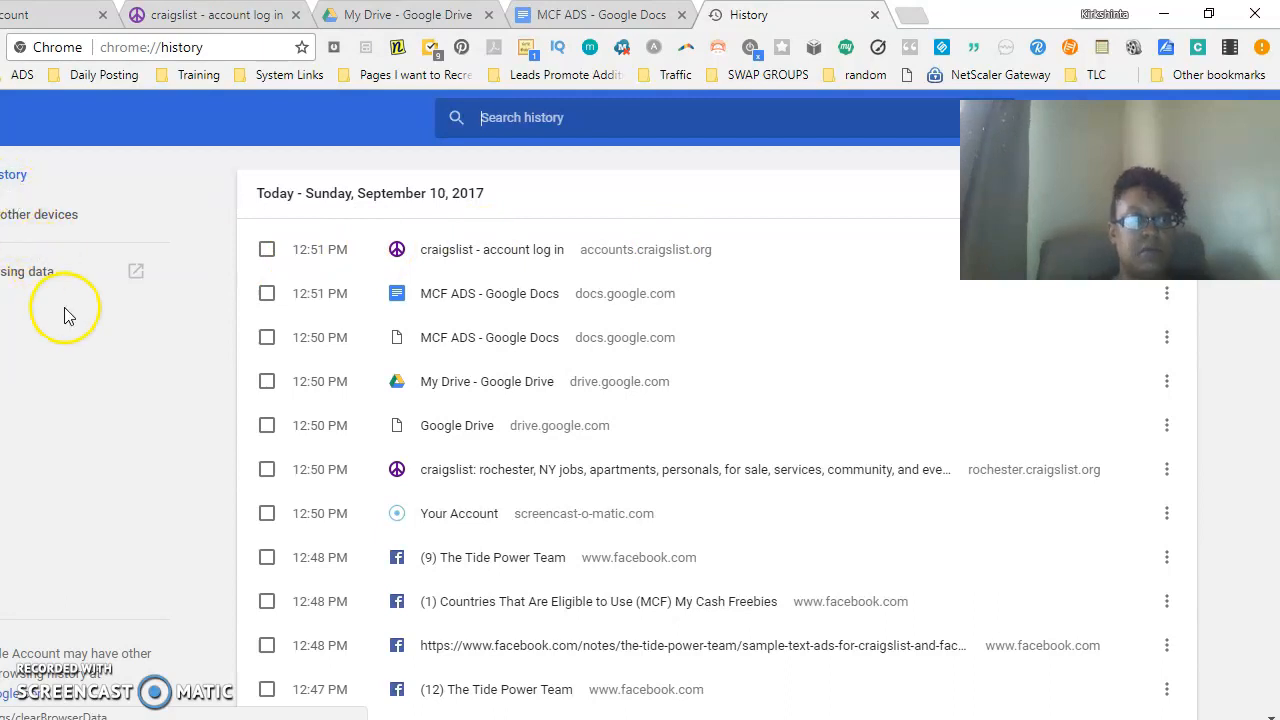
- Clear all browsing data from the beginning of time, including history, downloads, cache, cookies and passwords
click(44, 272)
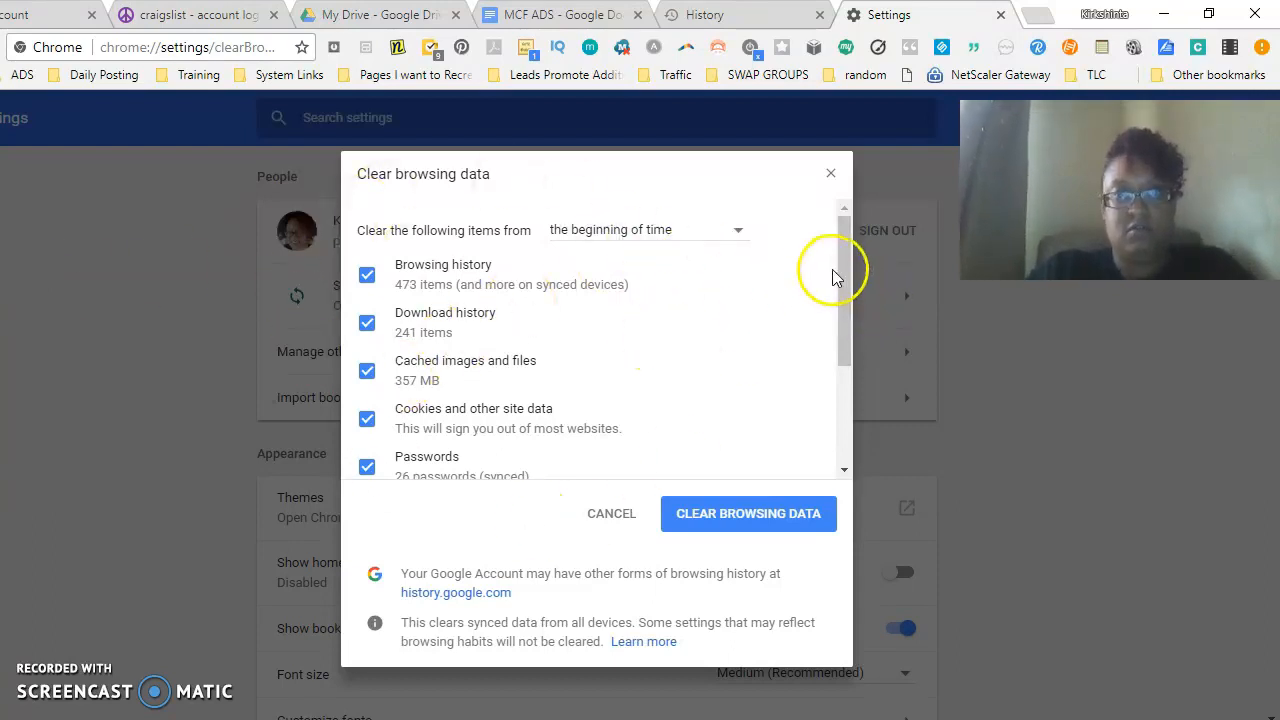
drag(848, 272, 848, 354)
drag(852, 272, 846, 200)
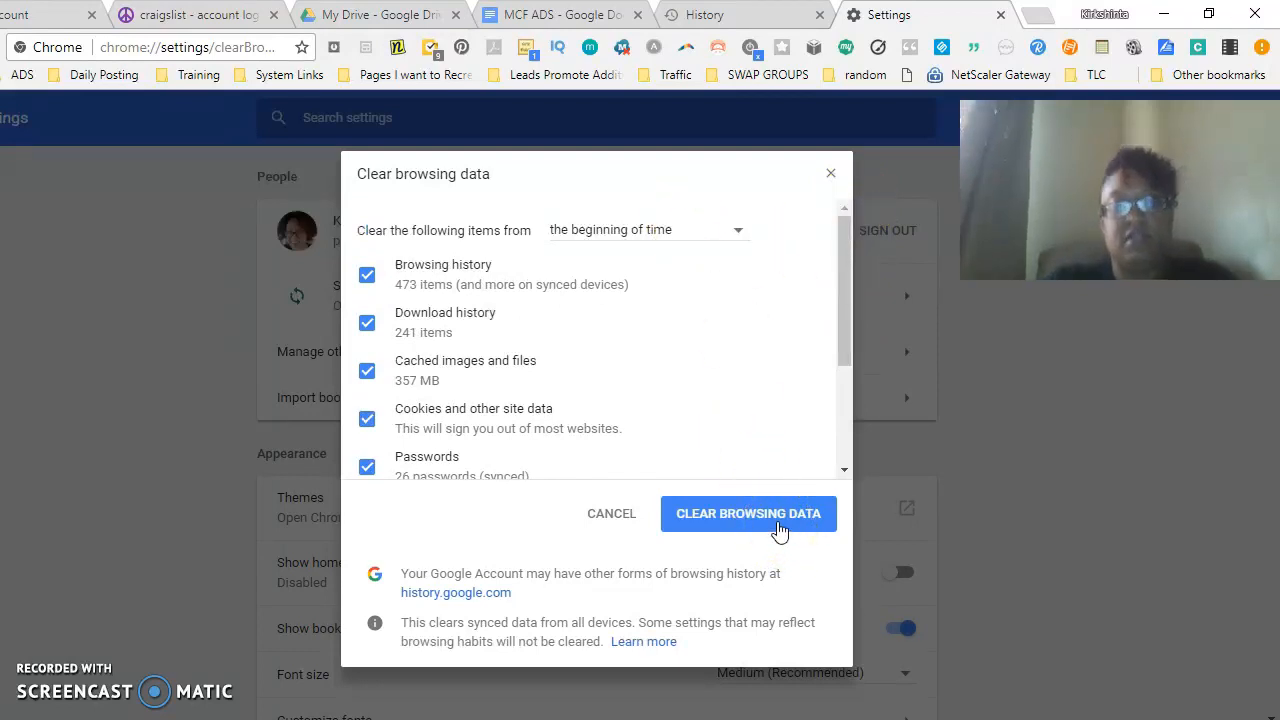
click(781, 529)
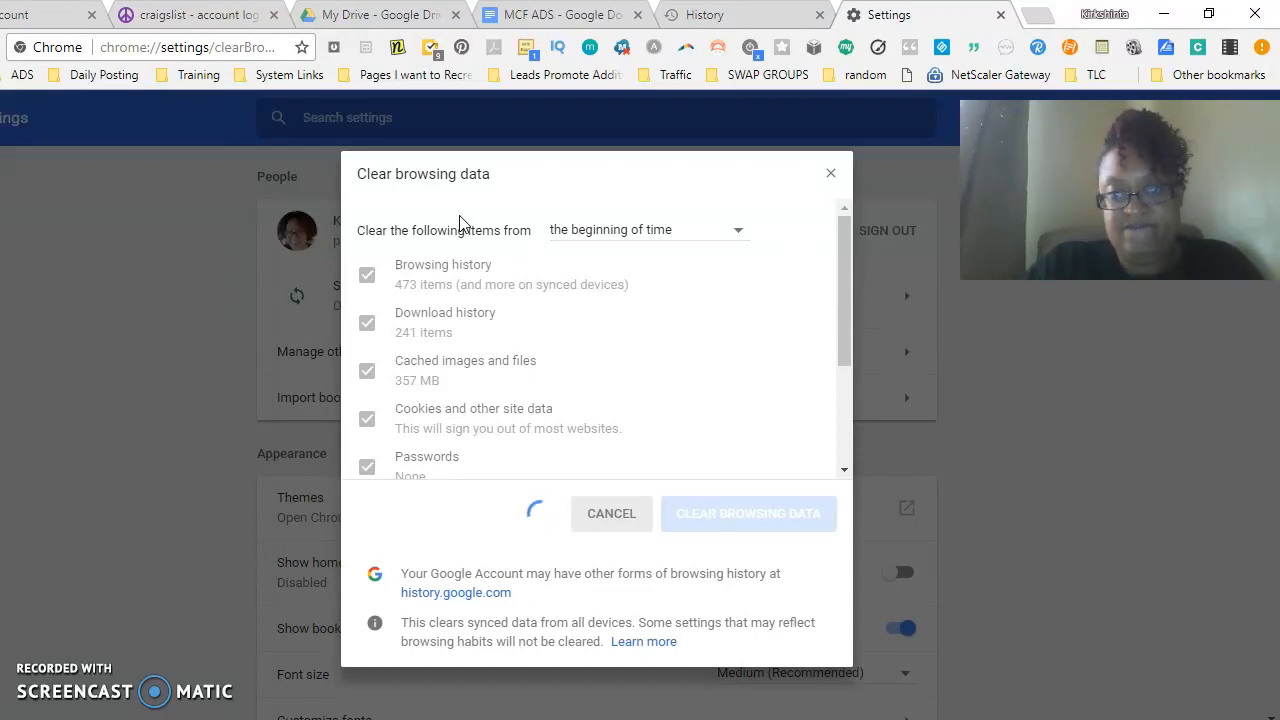
- Return to the craigslist login page and enter the account e-mail address as the handle
click(148, 18)
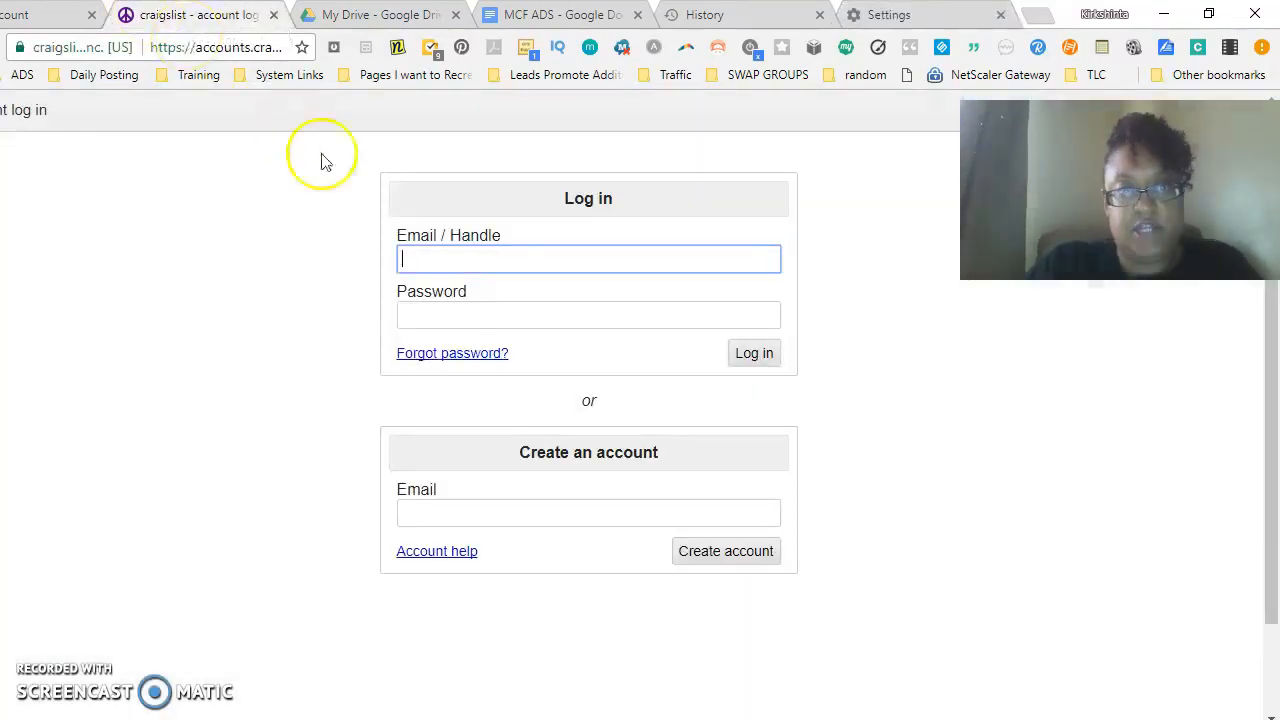
click(20, 18)
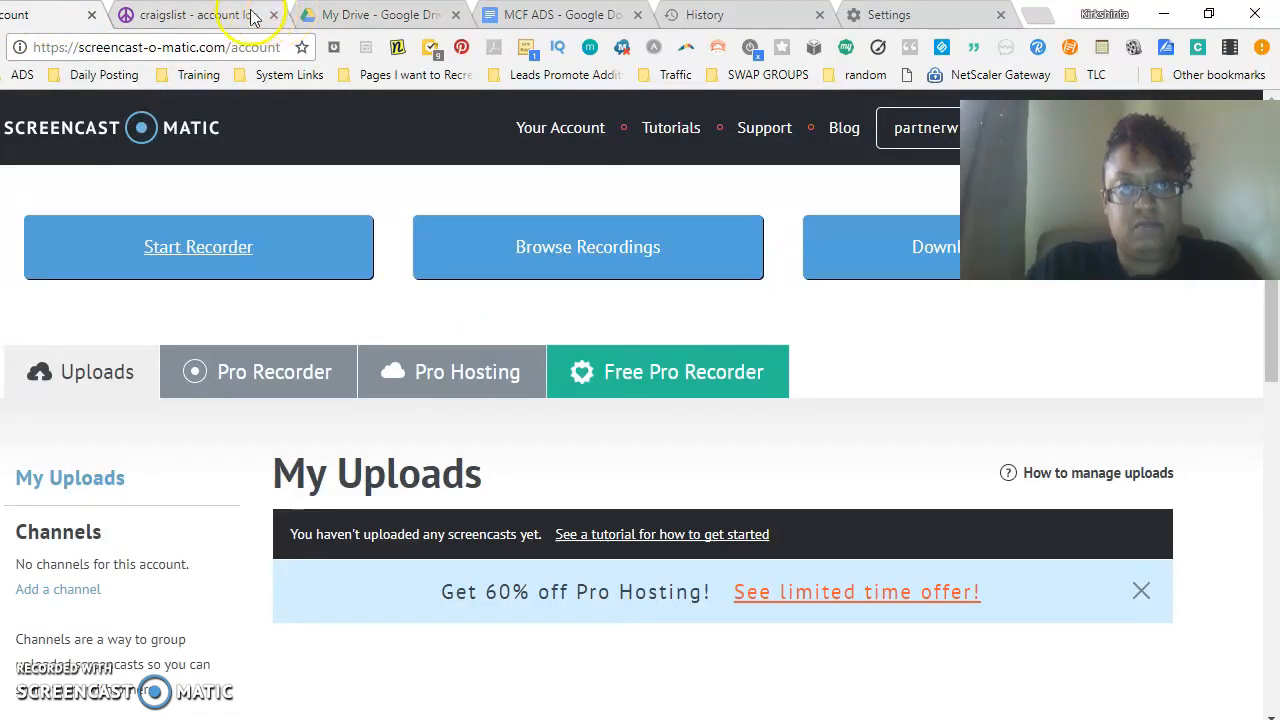
click(185, 18)
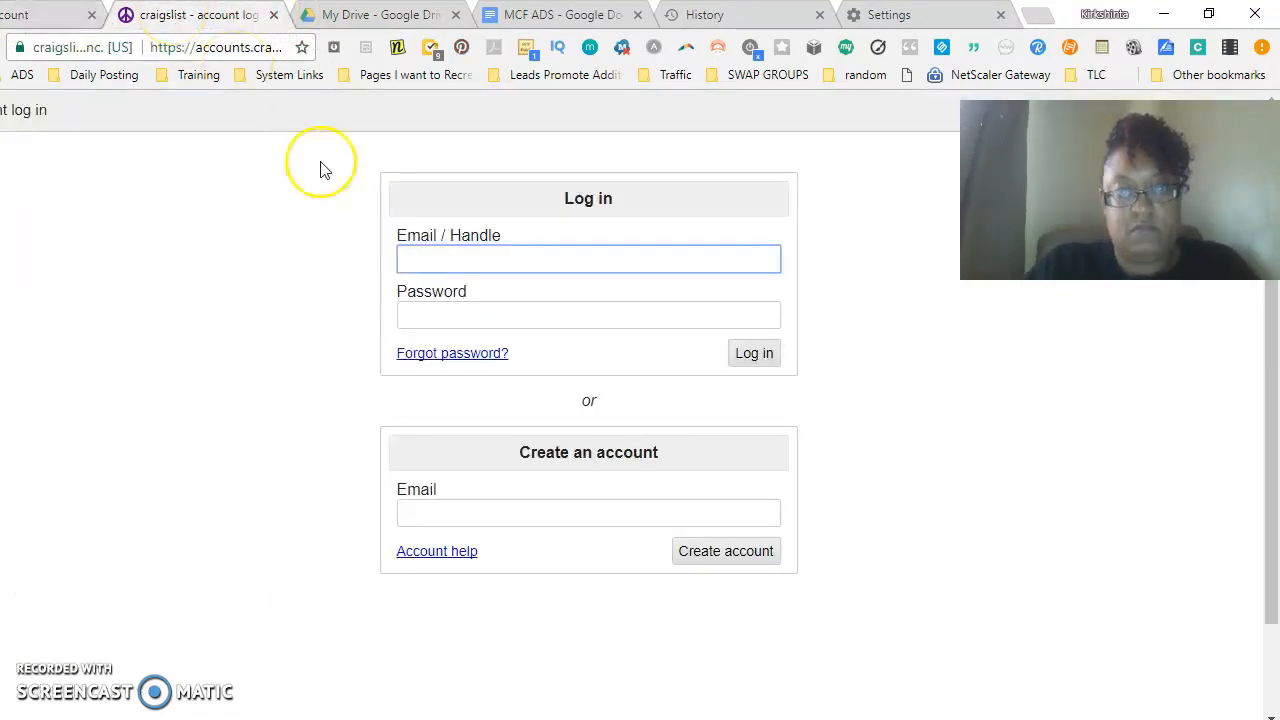
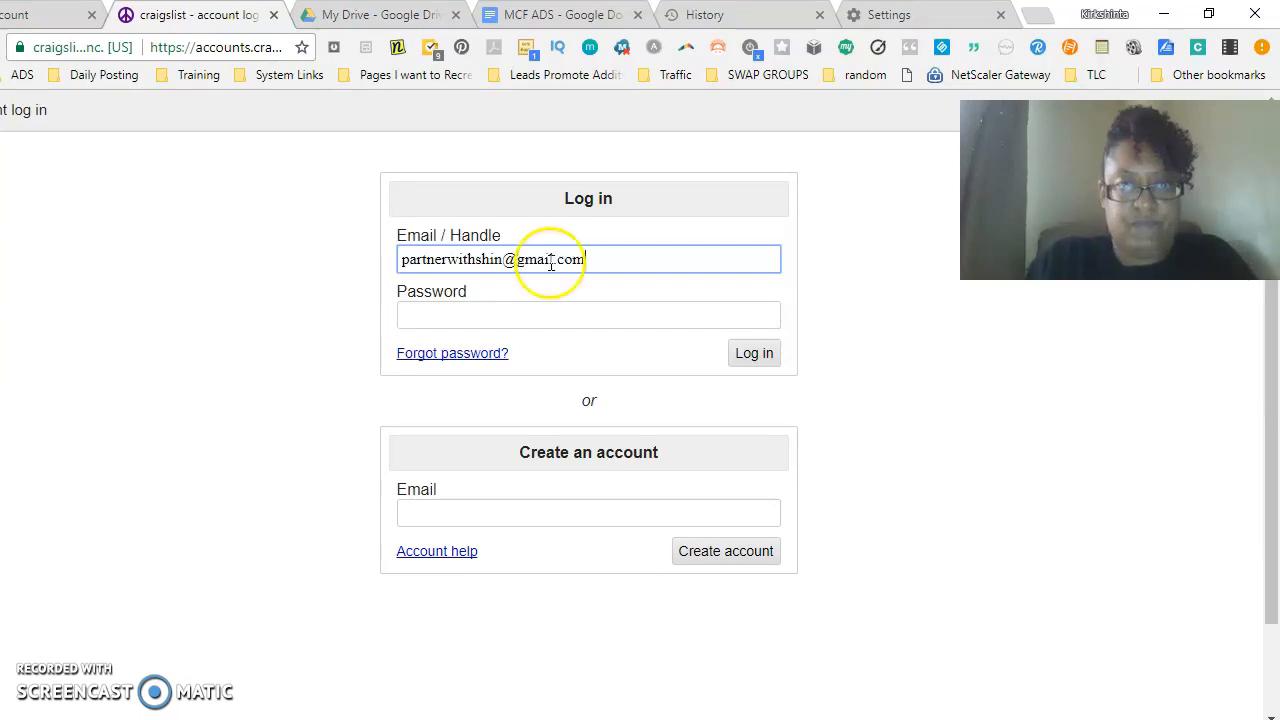
- Enter the account password and log in to craigslist
click(476, 318)
text(••••)
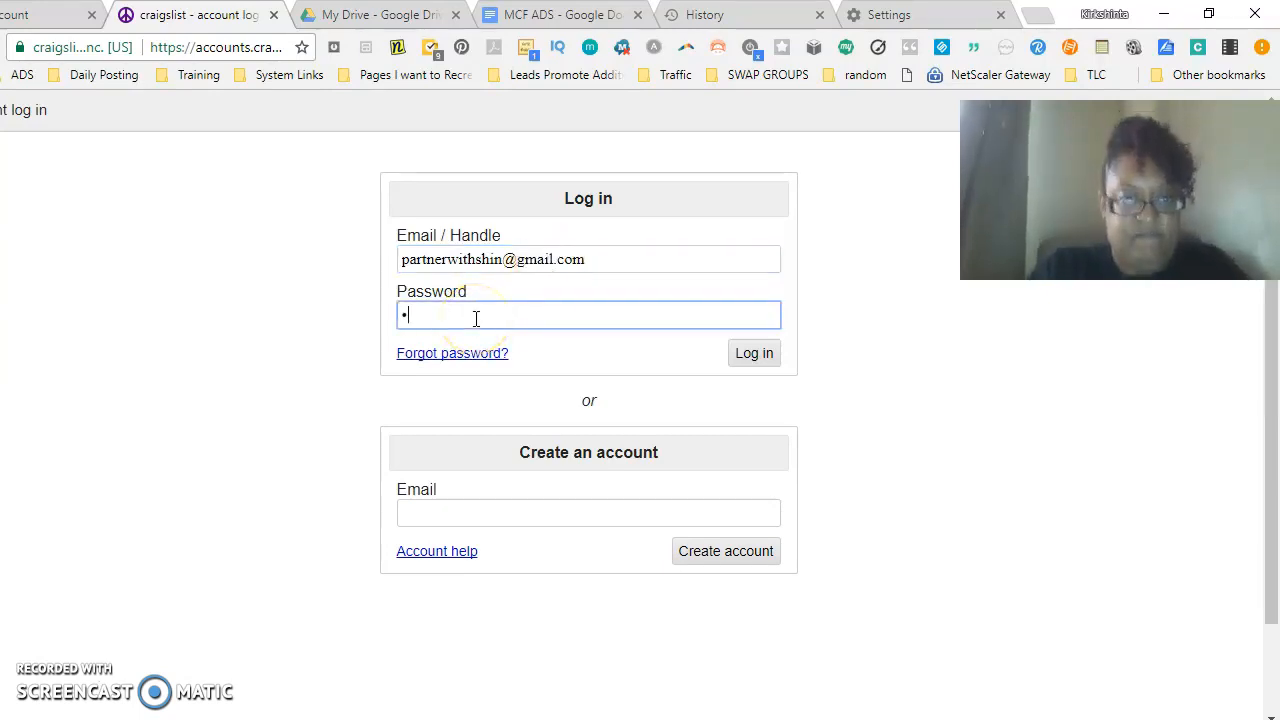
text(•)
key(BackSpace)
key(BackSpace)
key(BackSpace)
text(••••••••)
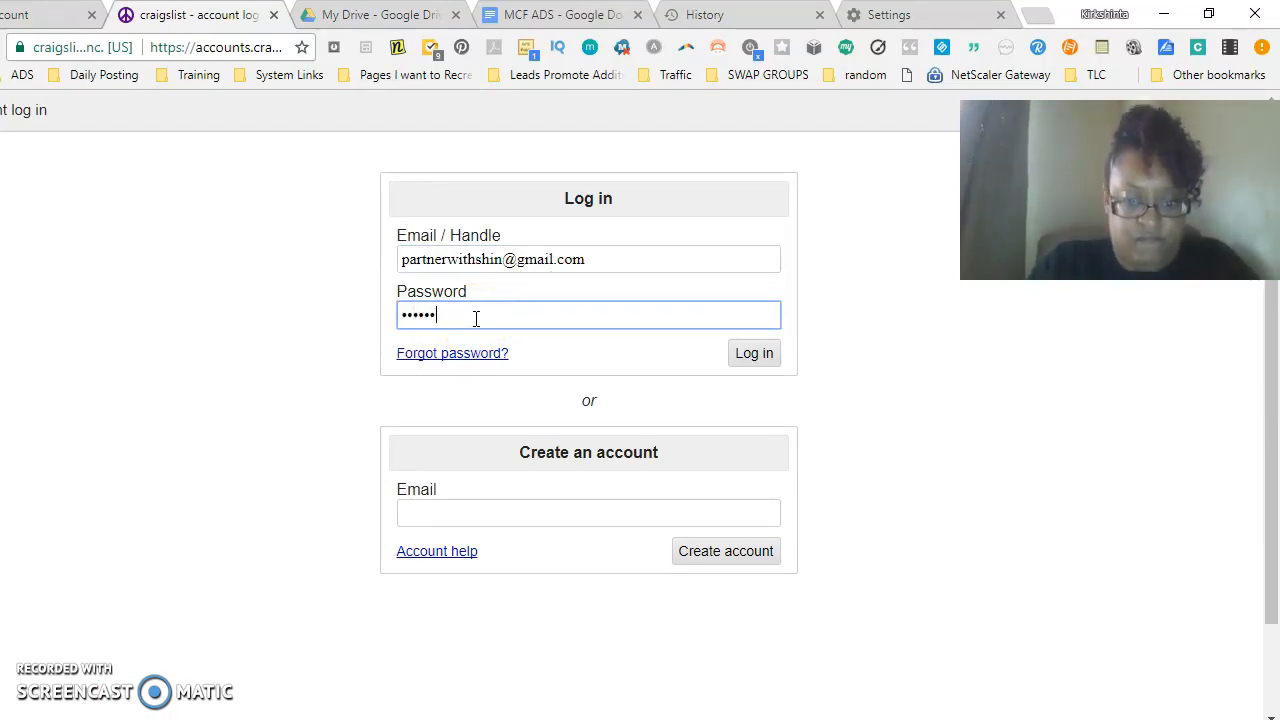
click(745, 361)
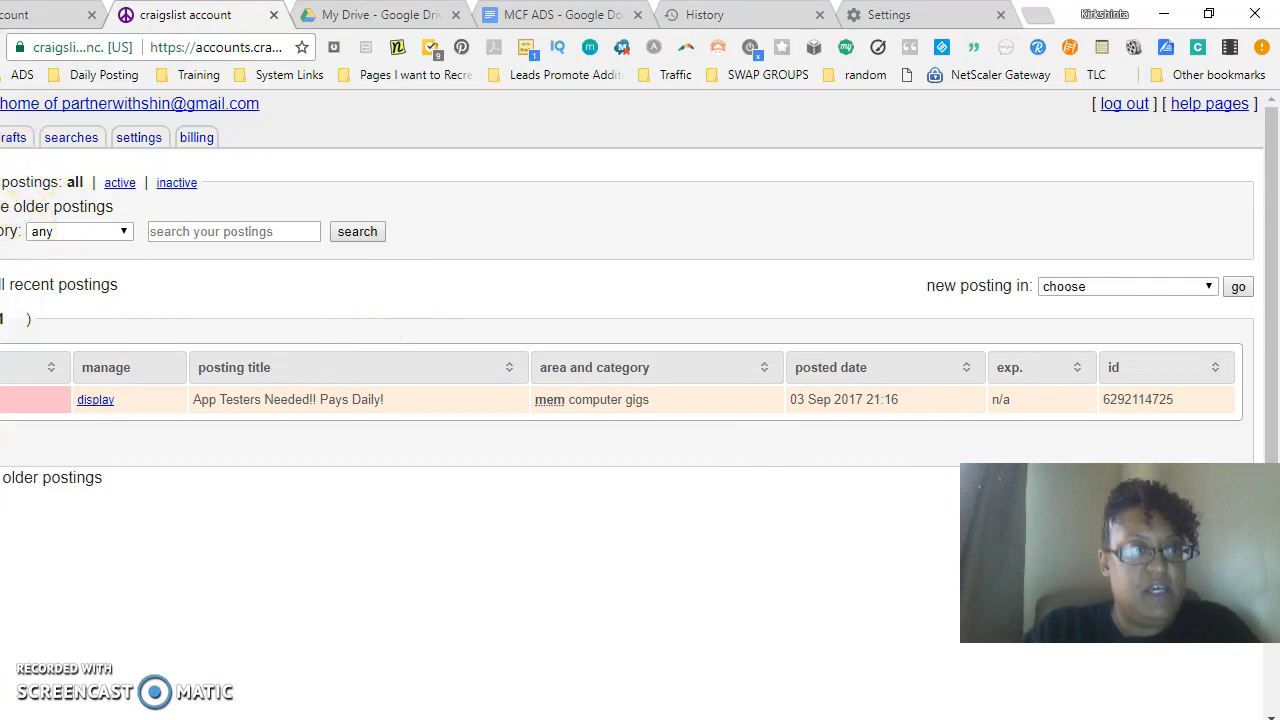
- Go to the craigslist Rochester, NY home page
click(0, 104)
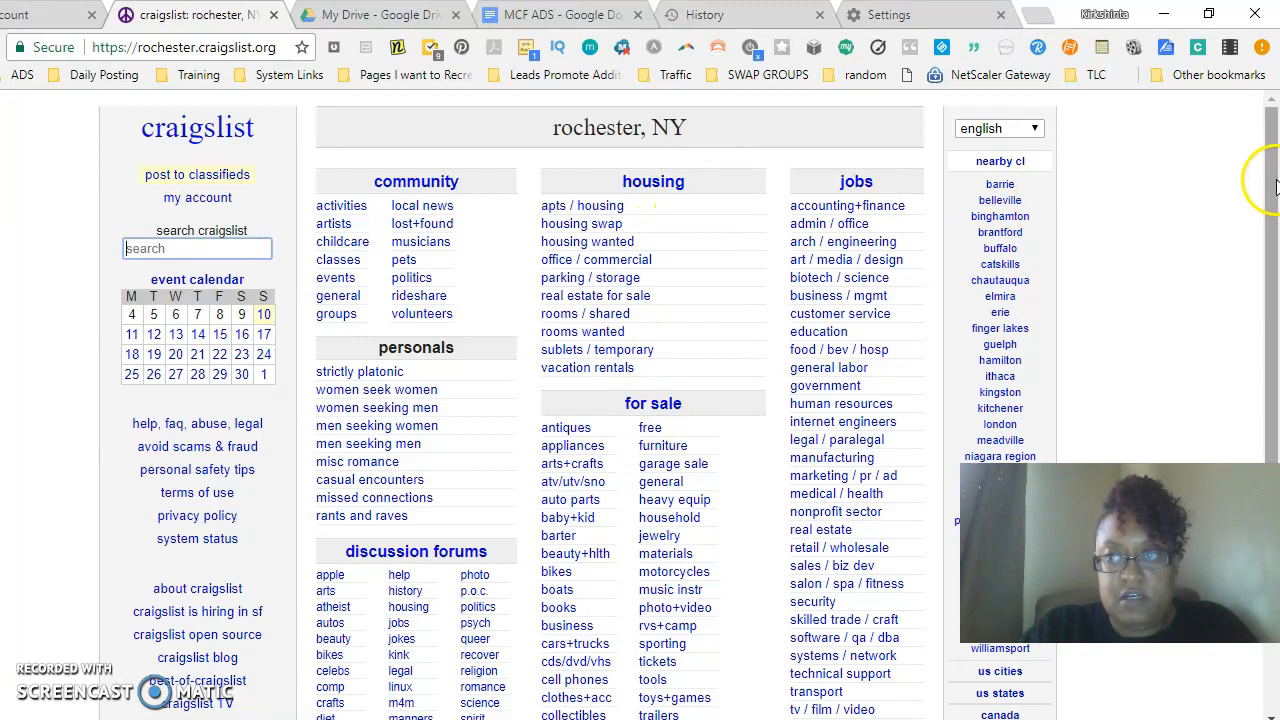
scroll(1262, 363, down, 3)
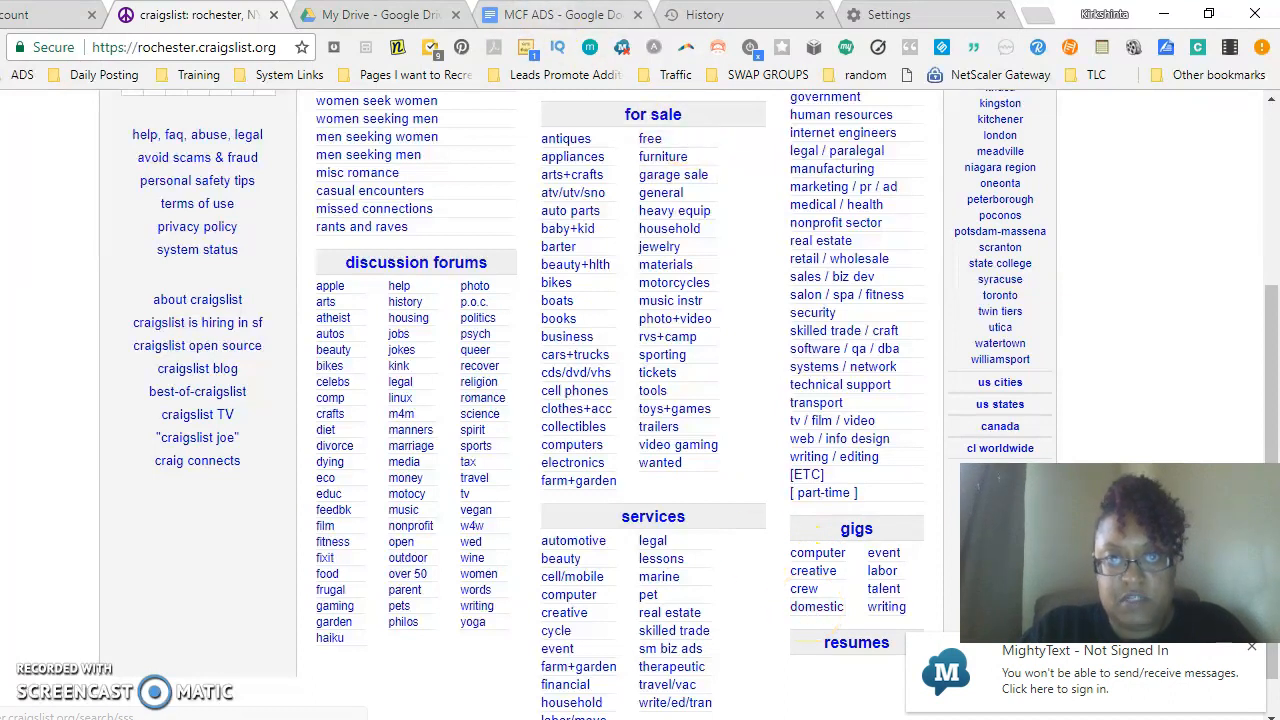
- Sign back in to Google Docs from the MCF ADS document's signed-out notice
click(546, 15)
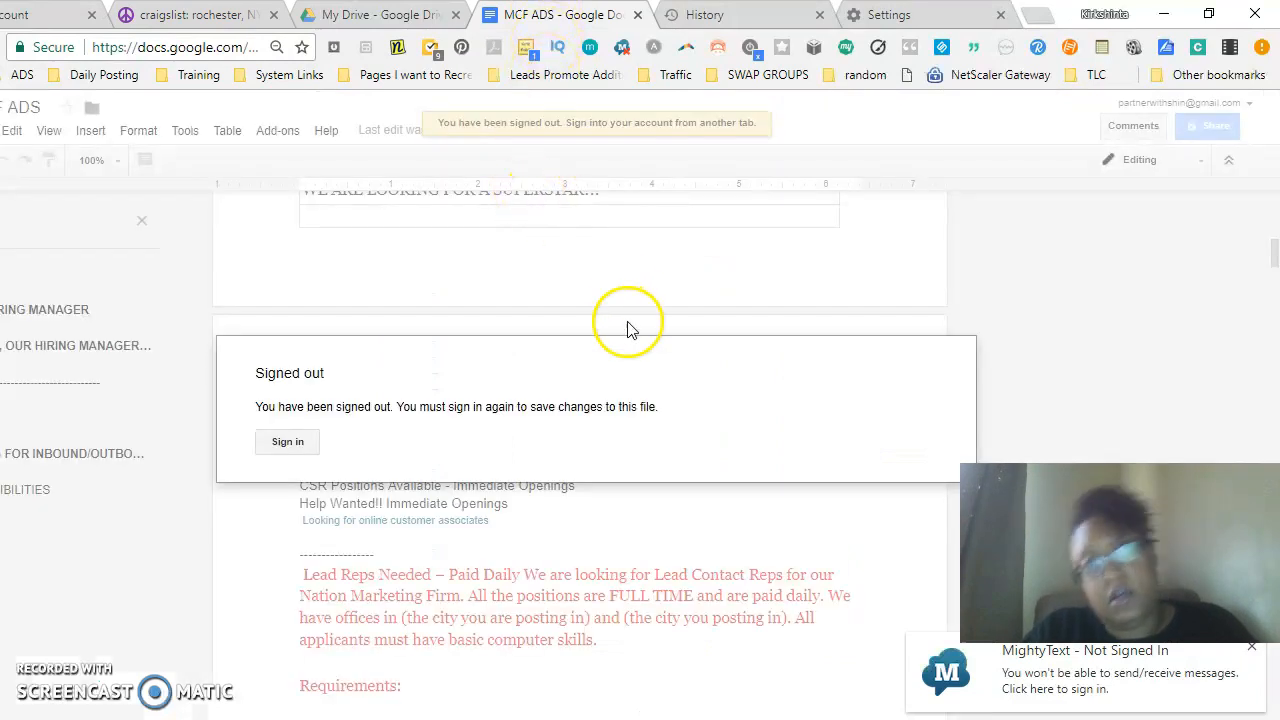
click(290, 441)
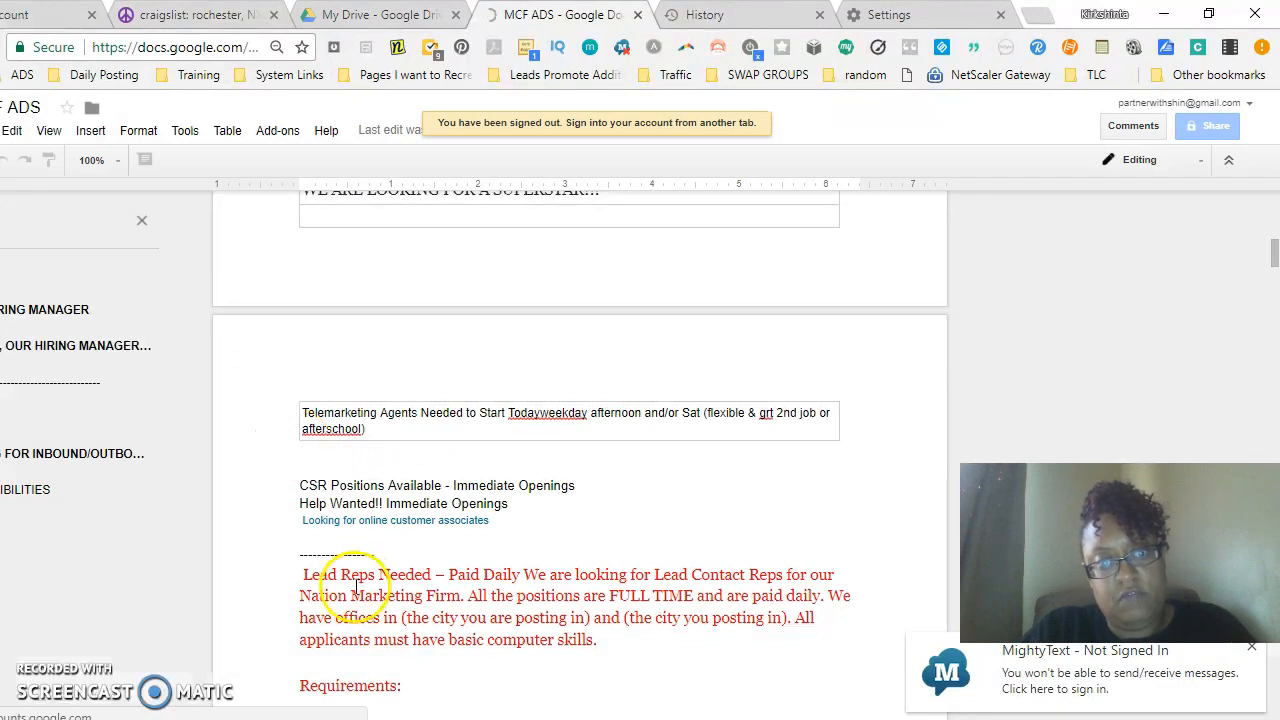
- Open the computer gigs listings on craigslist Rochester
click(41, 14)
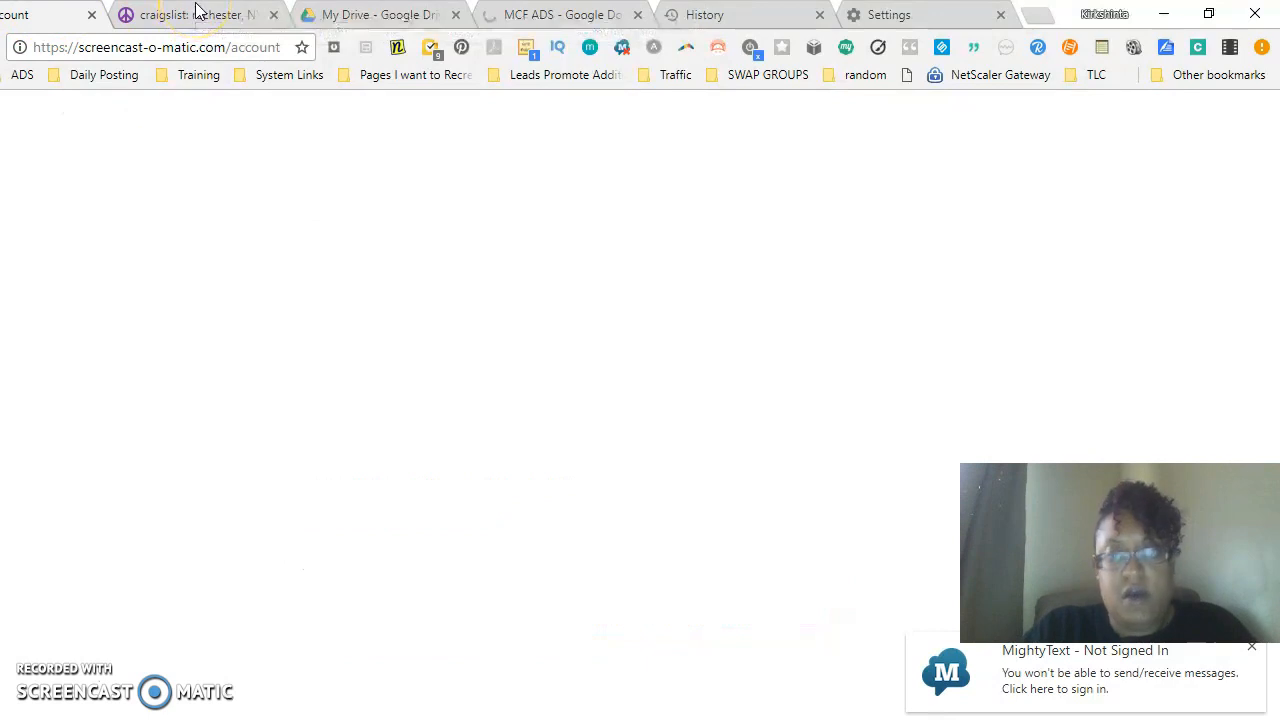
click(197, 12)
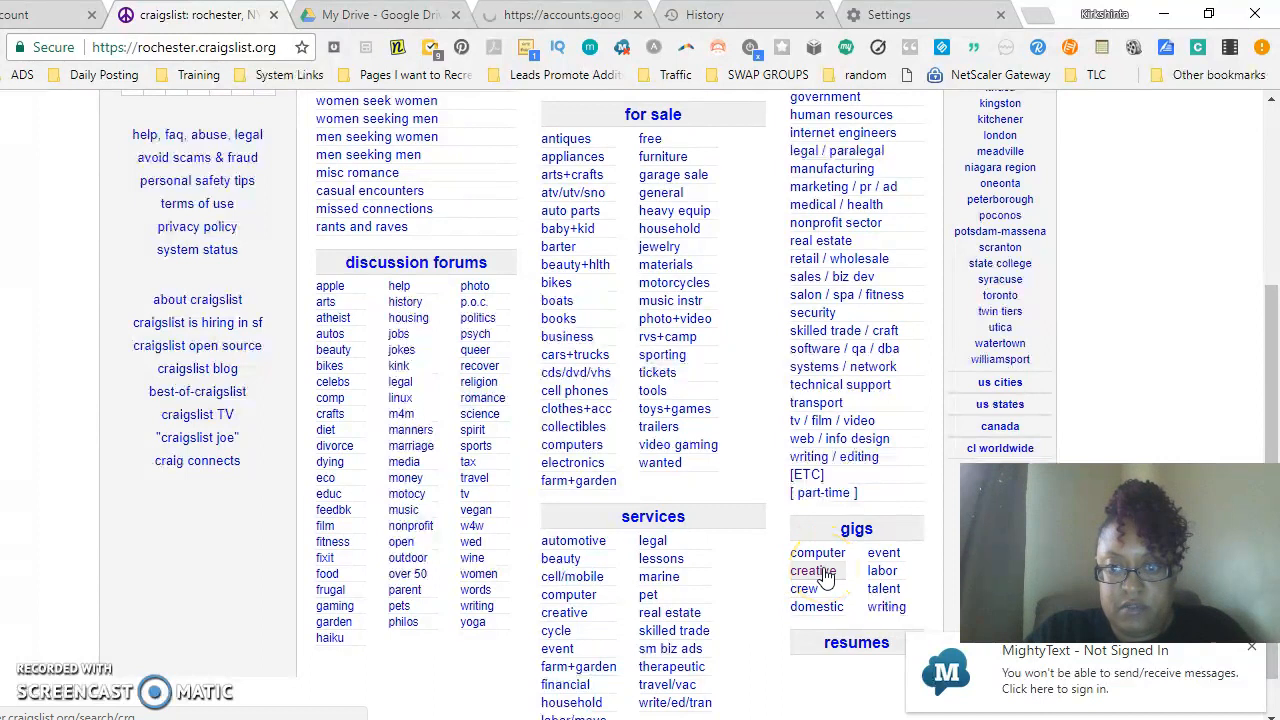
click(820, 610)
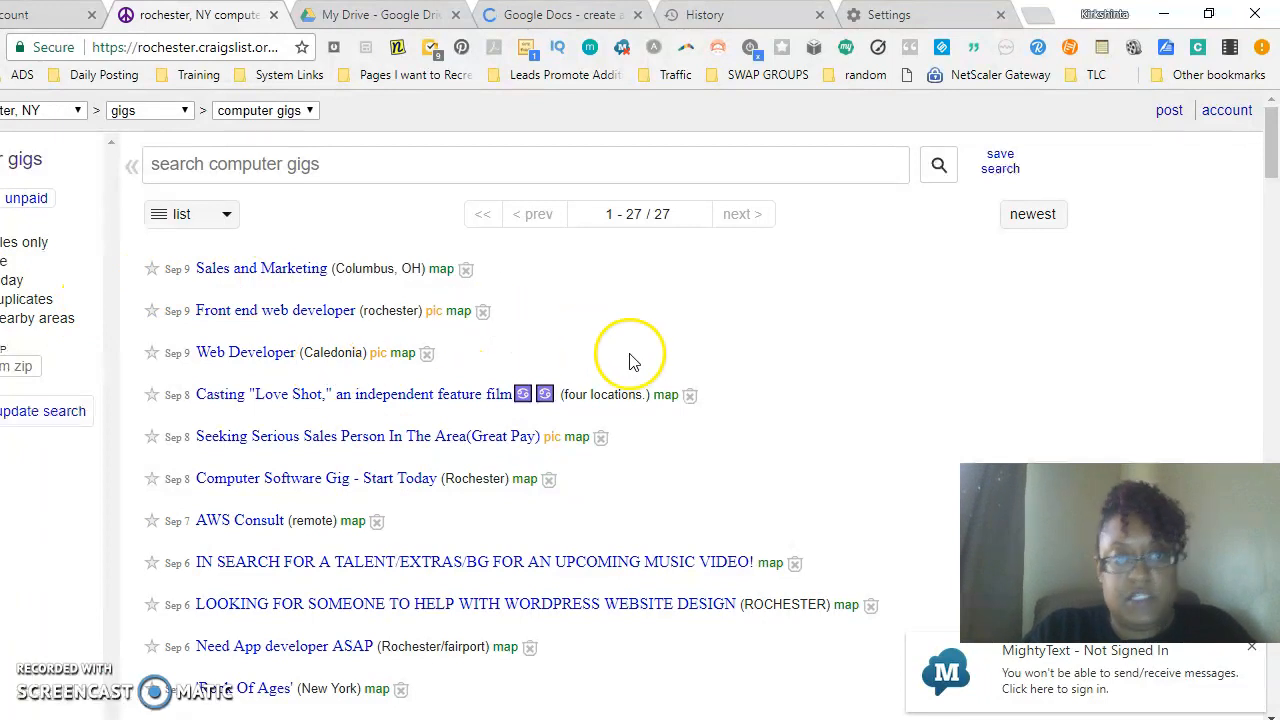
- Start a new posting of type gig offered, choosing that you want to hire someone
click(1169, 112)
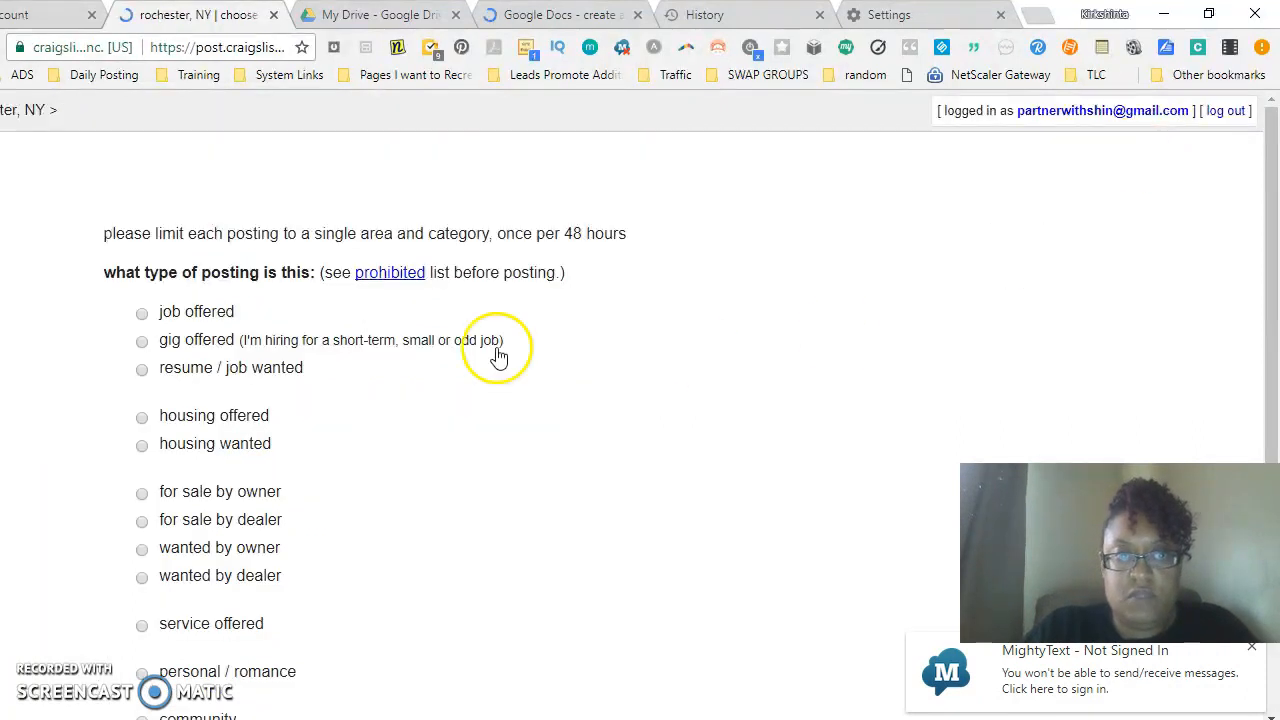
click(142, 341)
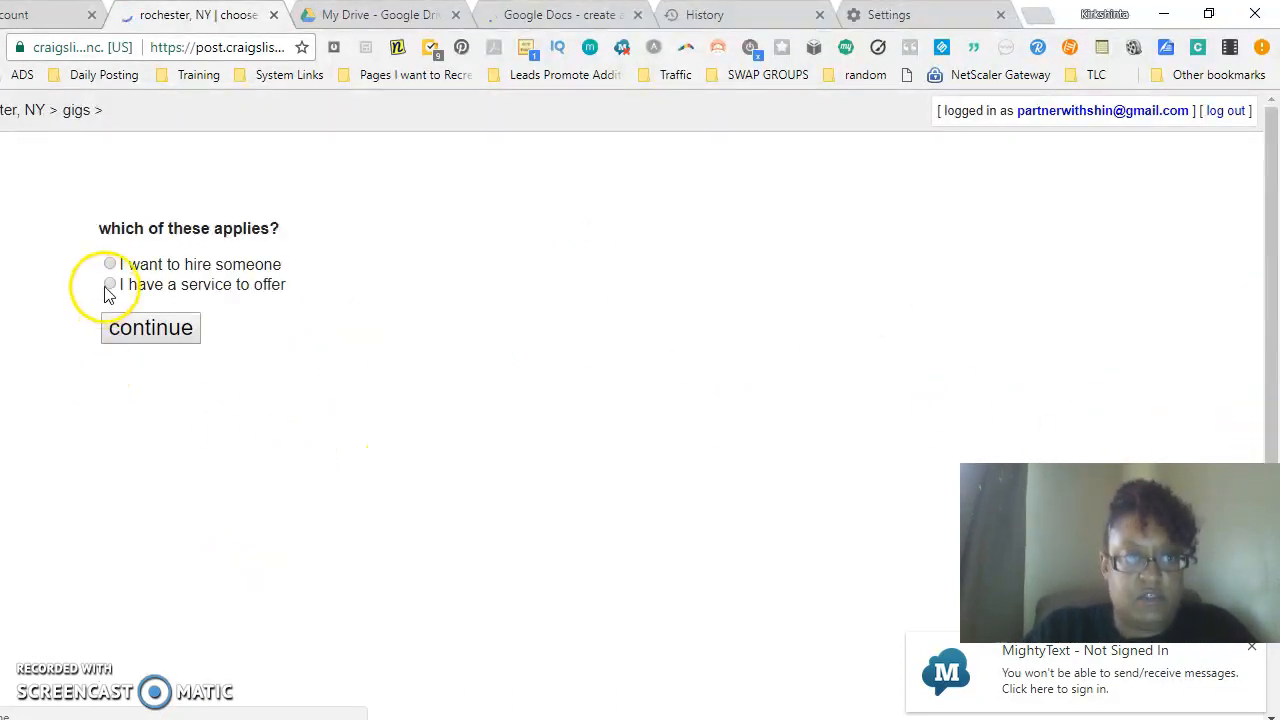
click(110, 264)
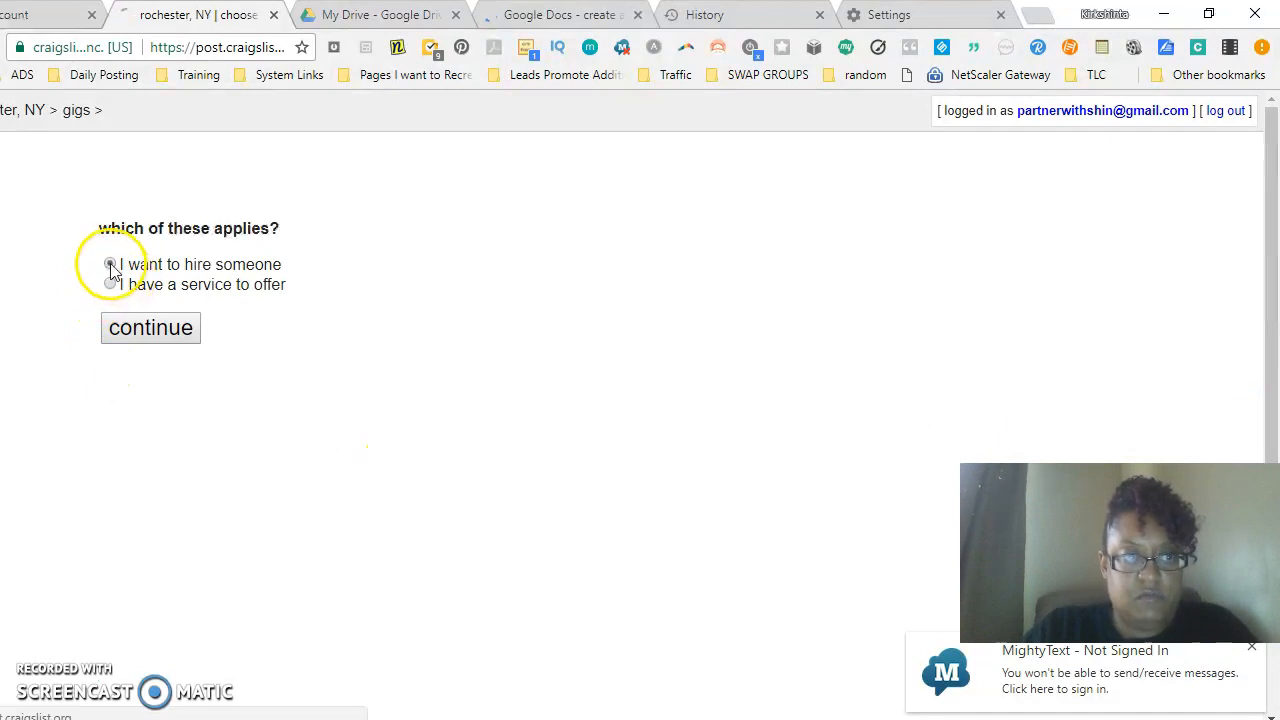
click(155, 335)
- Choose computer gigs as the posting category
click(136, 319)
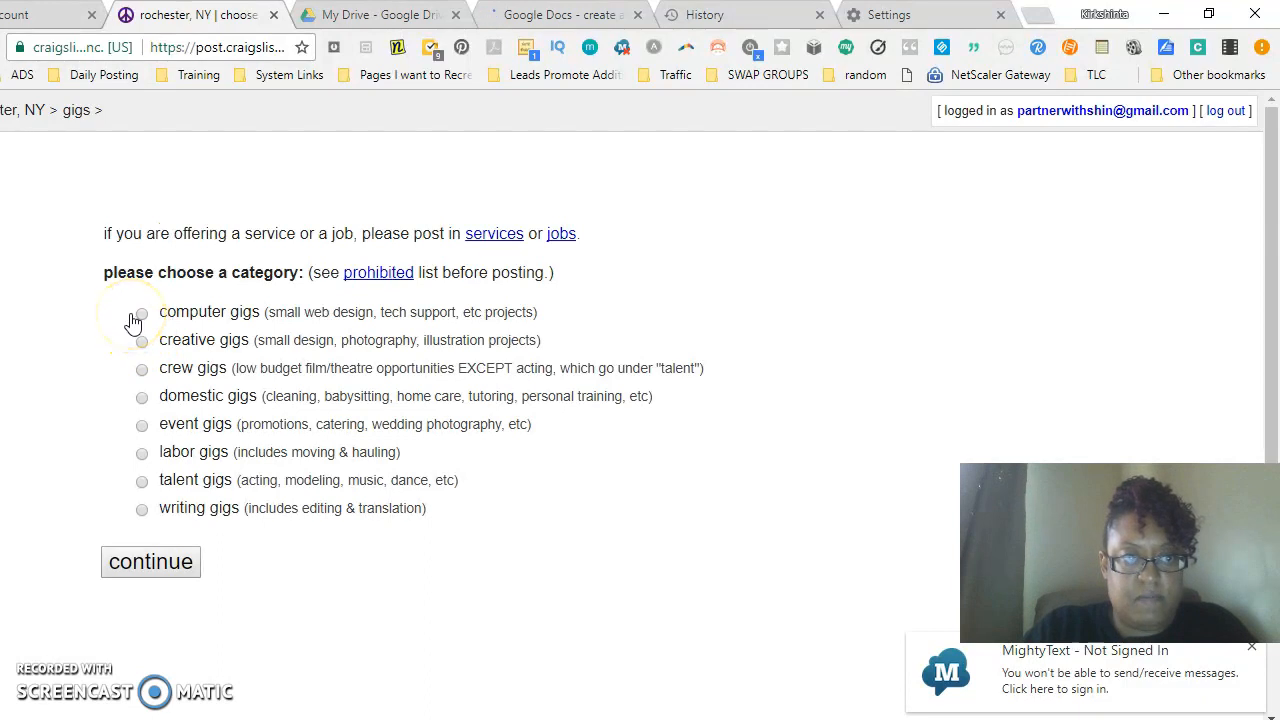
click(142, 366)
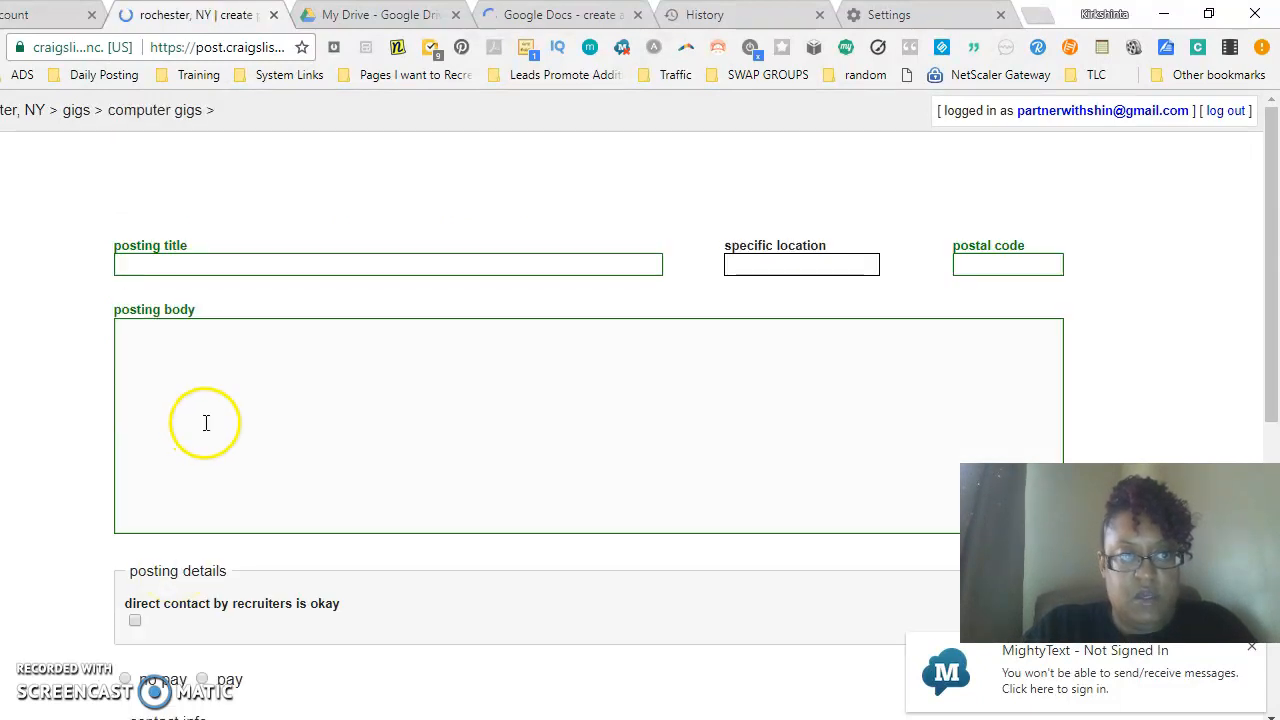
- Paste the Lead Reps Needed ad text into the posting body
click(205, 430)
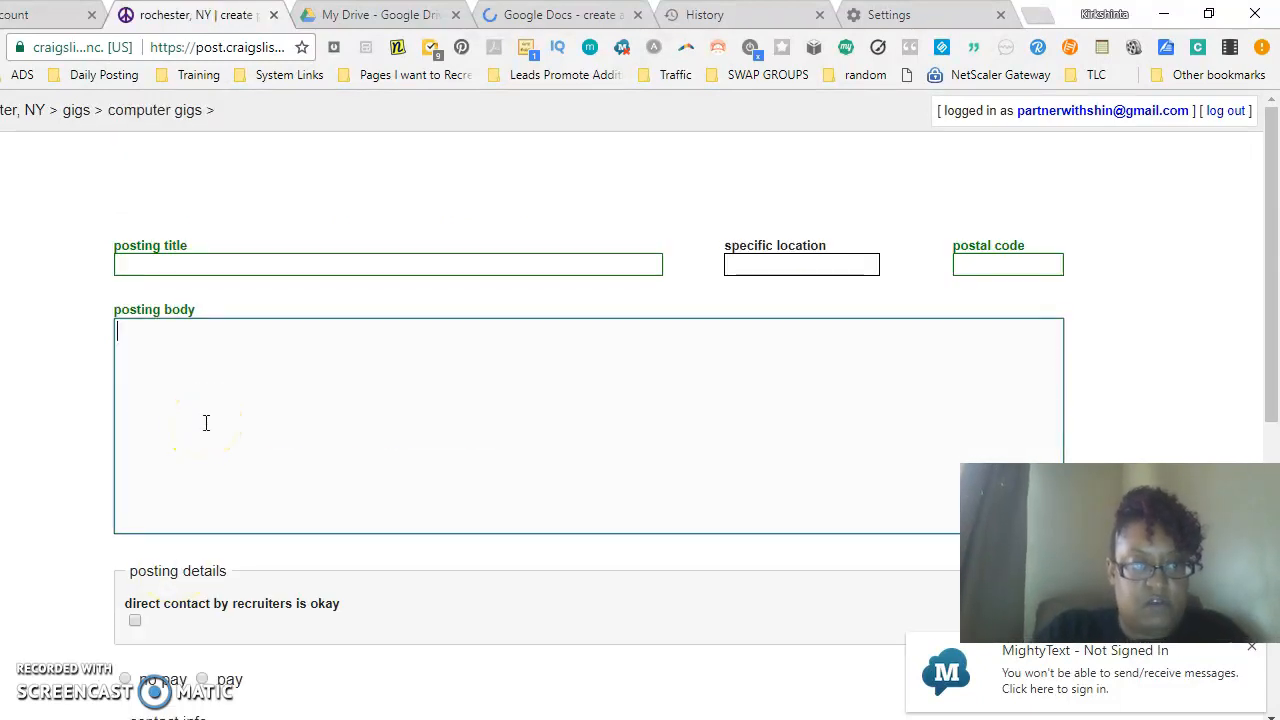
text(Lead Reps Needed – Paid Daily We are looking for Lead Contact Reps for our Nation Marketing Firm. All the positions are FULL TIME and are paid daily. We have offices in (the city you are posting in) and (the city you posting in). All applicants must have basic computer skills. Requirements: – Communicates Well – High Energy – Reliable – Basic Computer Knowledge ———————— We are looking for 4 Energetic. Hard Working and Motivated individuals to join our team!)
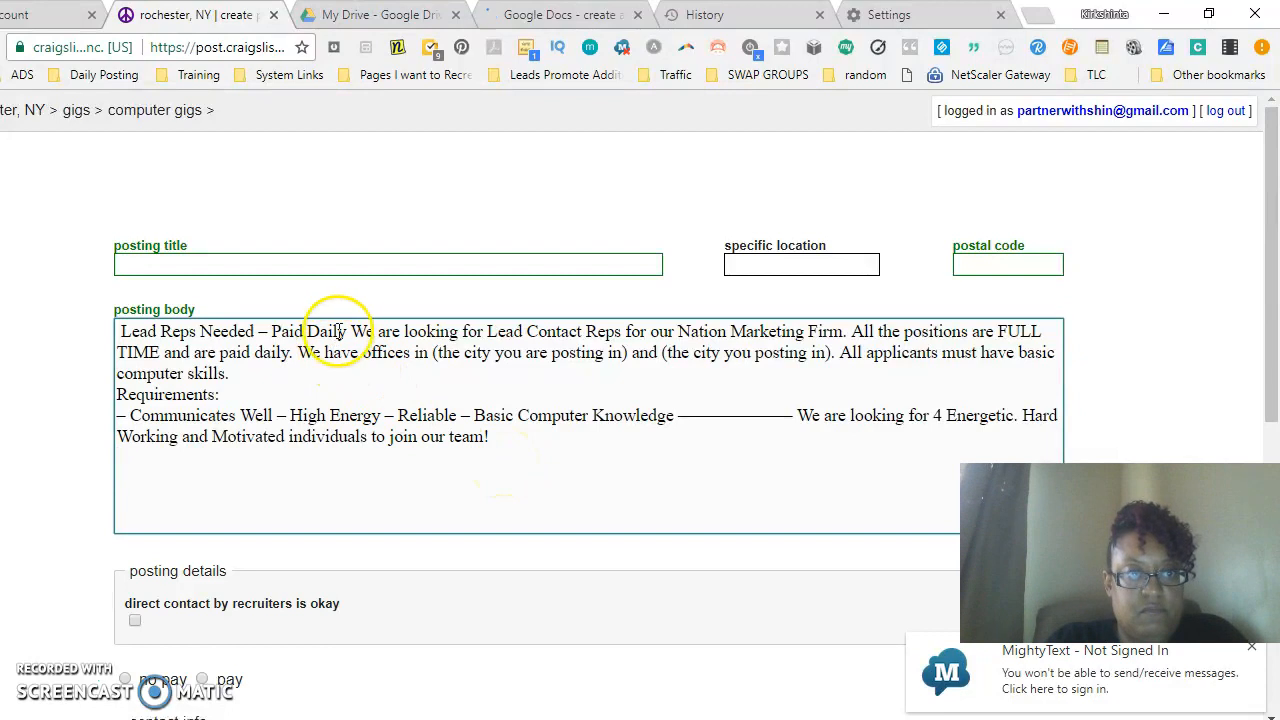
- Set the posting title to ****Lead Reps Needed**** using the body's opening words
drag(254, 331, 108, 340)
key(ctrl+c)
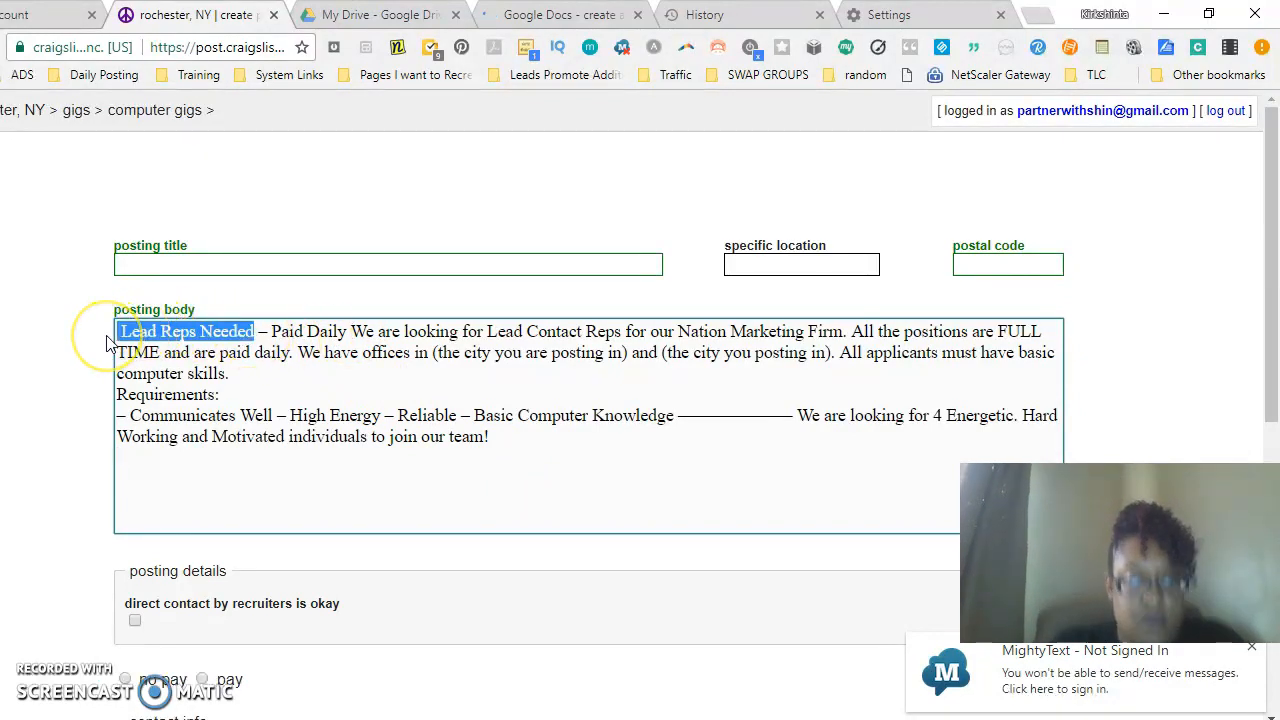
click(206, 260)
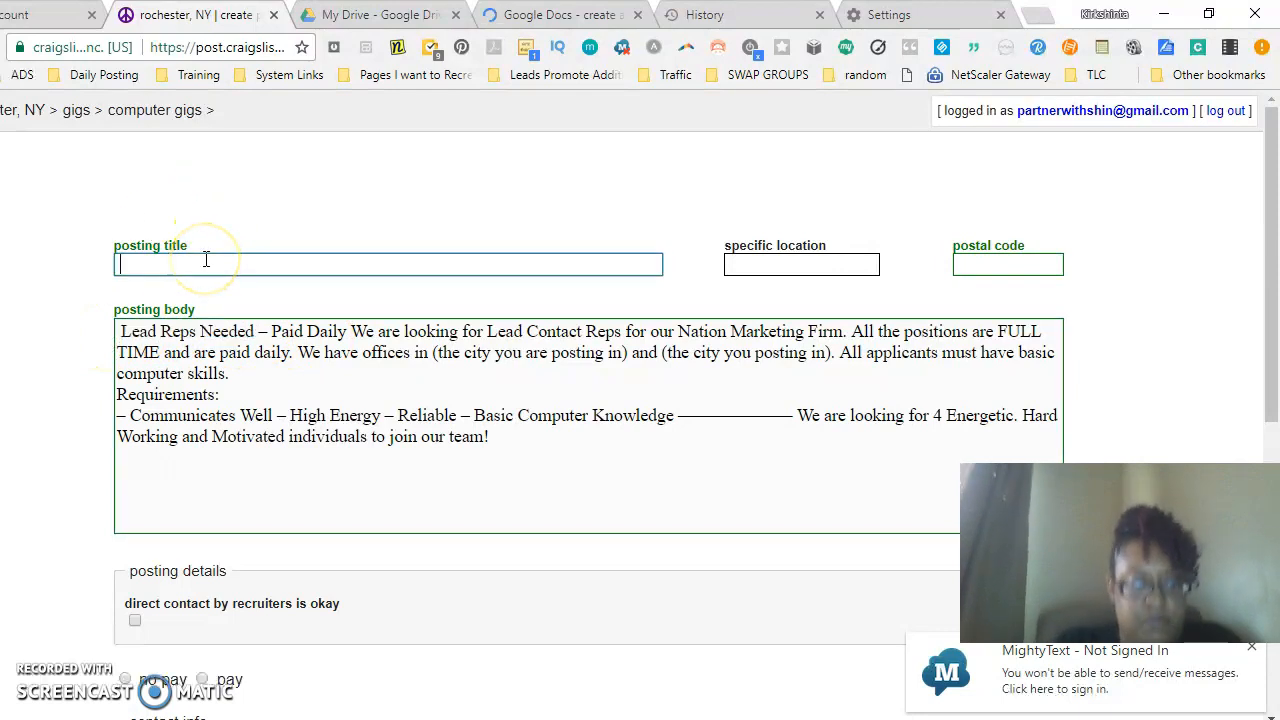
key(ctrl+v)
click(125, 265)
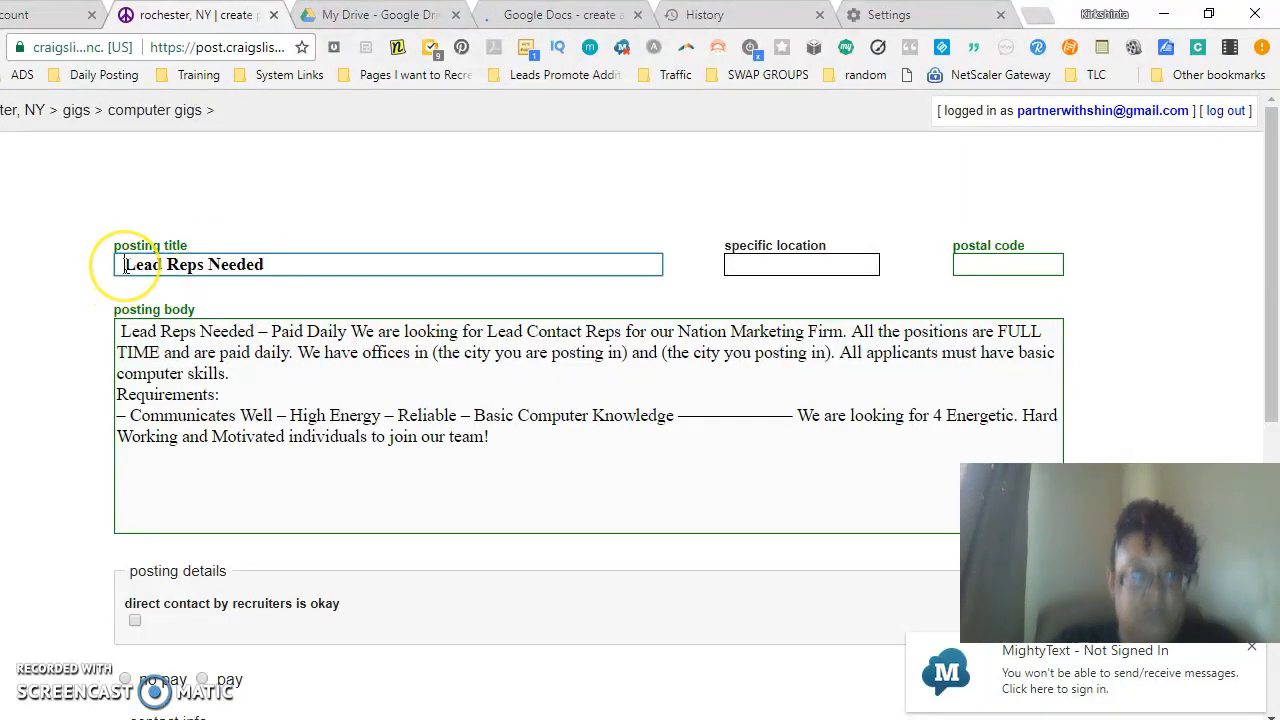
key(BackSpace)
text(****)
click(377, 262)
text(*****)
key(BackSpace)
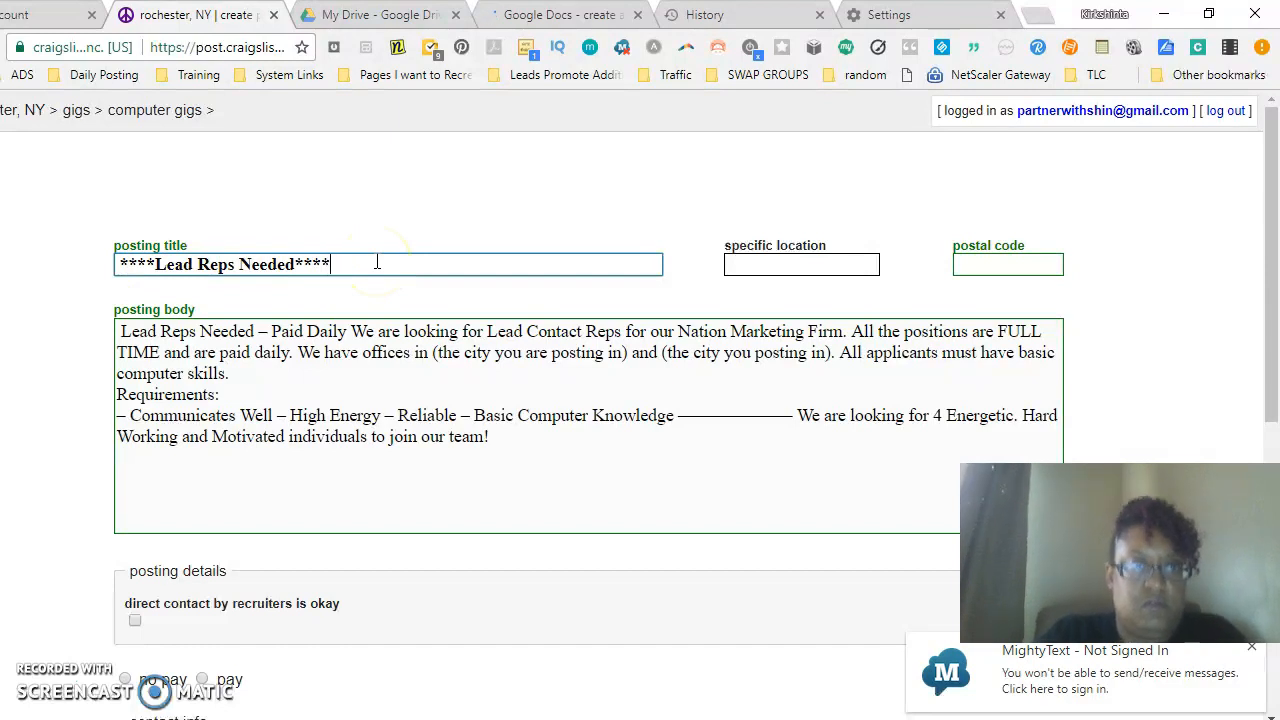
- Enter 14619 as the postal code
click(882, 249)
click(963, 262)
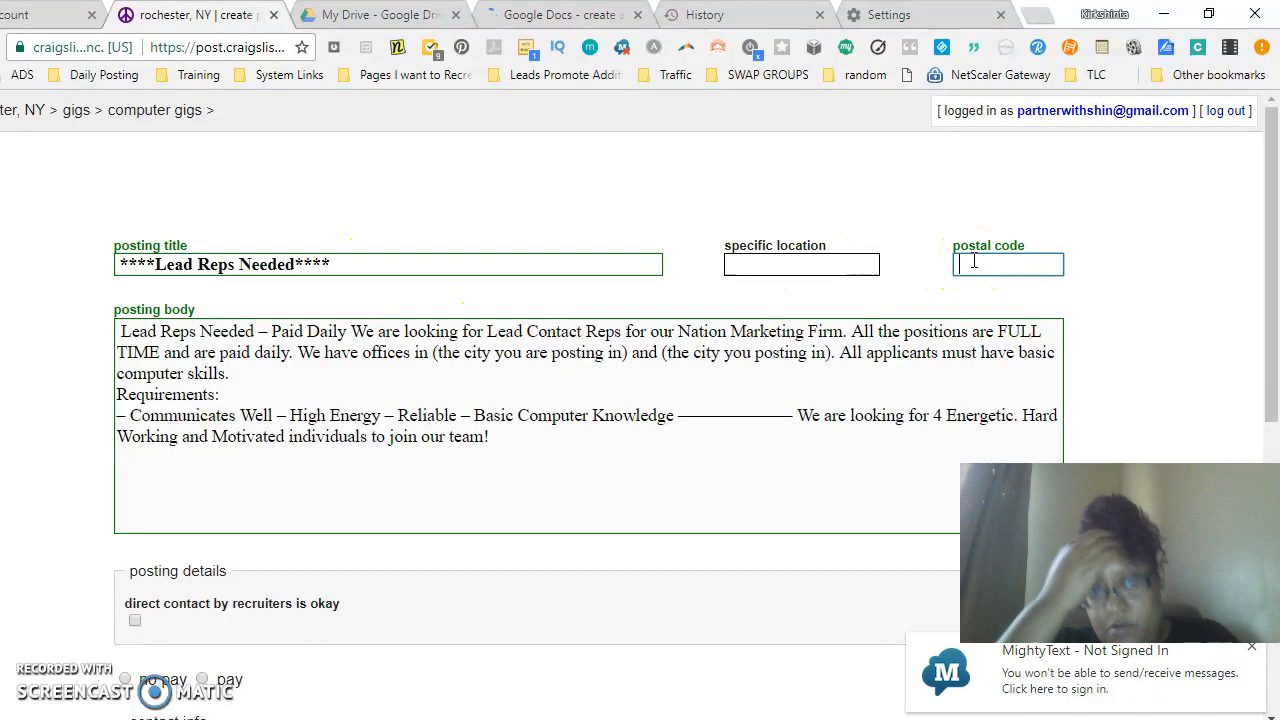
text(14619)
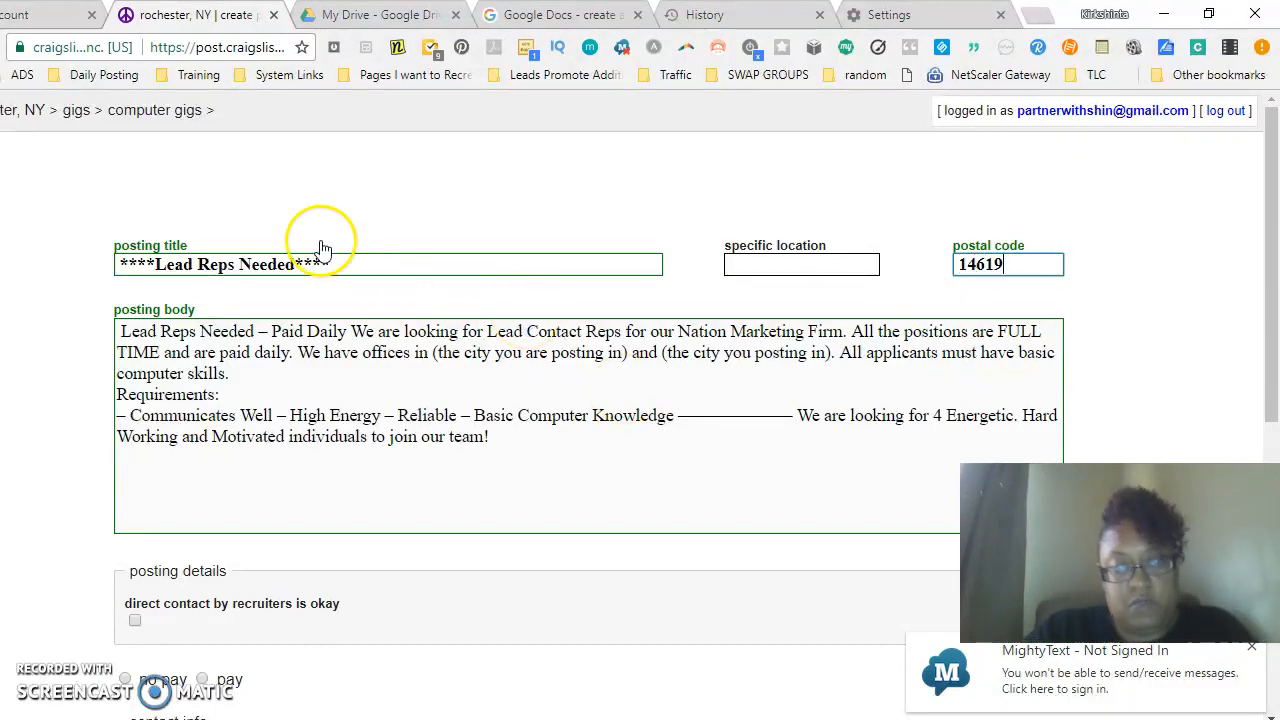
- Split the opening "Lead Reps Needed – Paid Daily" line off into its own paragraph in the posting body
click(349, 331)
key(Return)
key(Return)
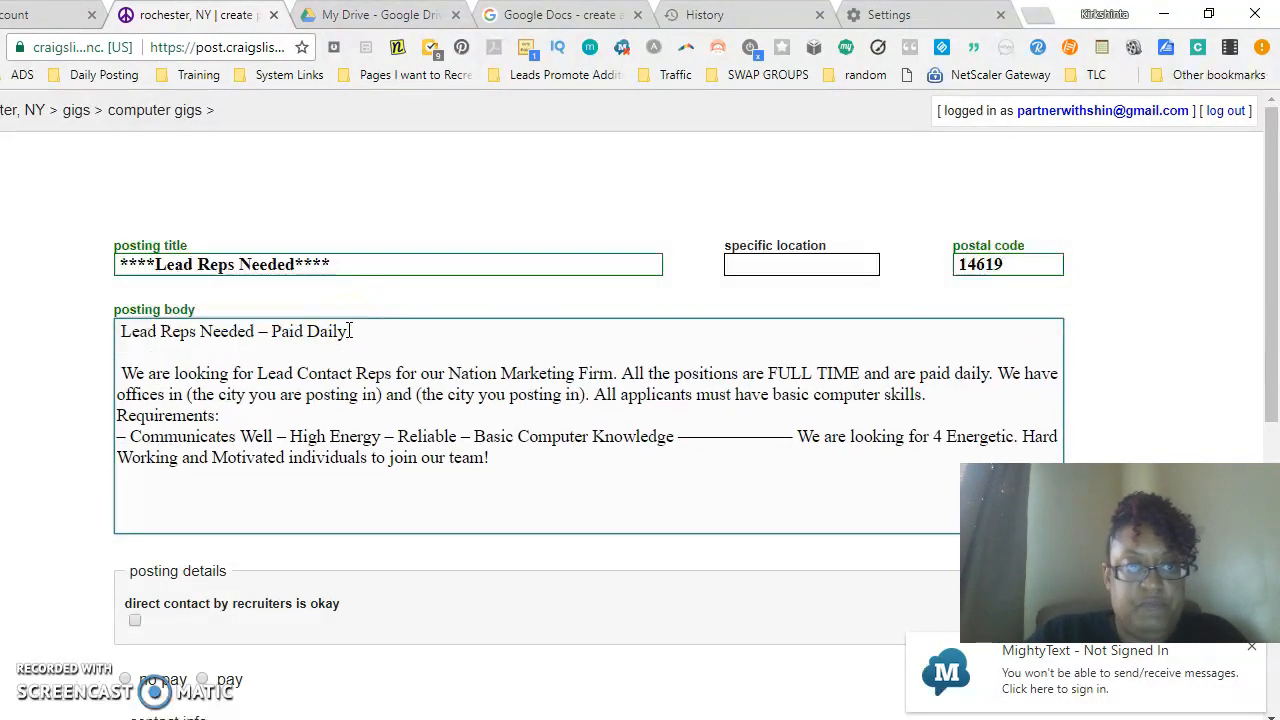
- Replace the body's opening line with "National Marketing Firm Seeking Lead Reps"
drag(349, 331, 90, 323)
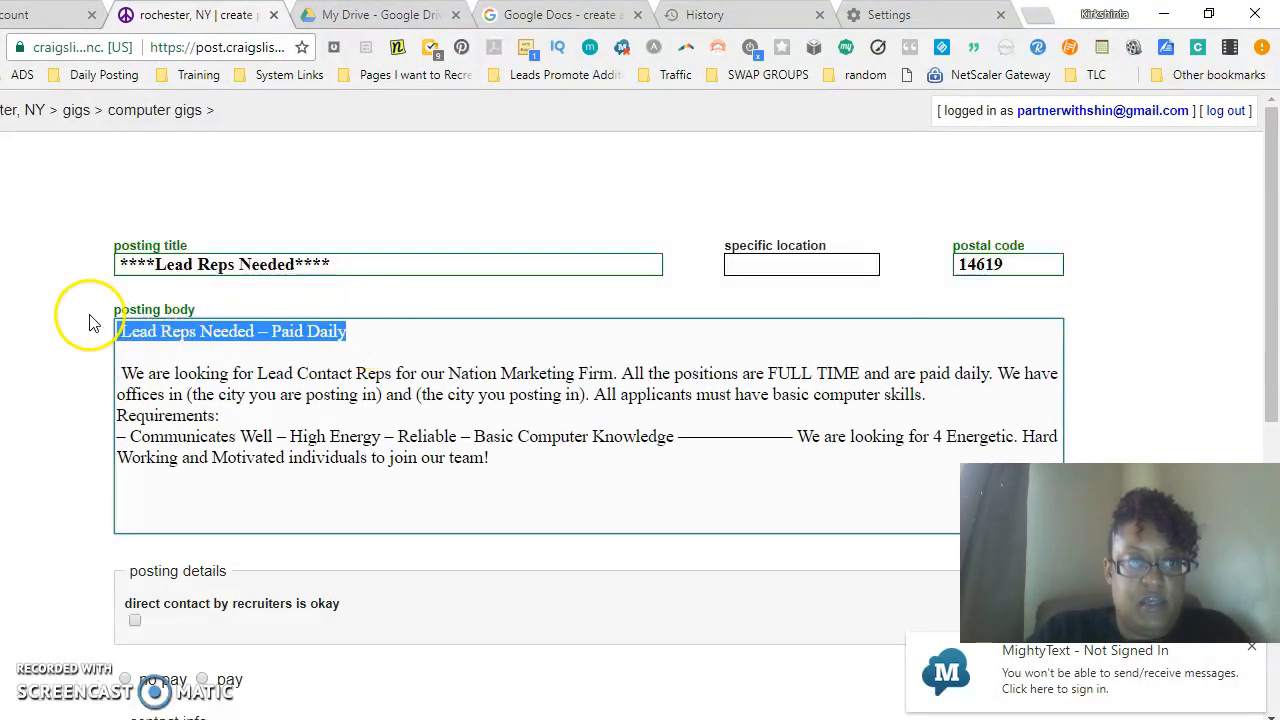
text(National M)
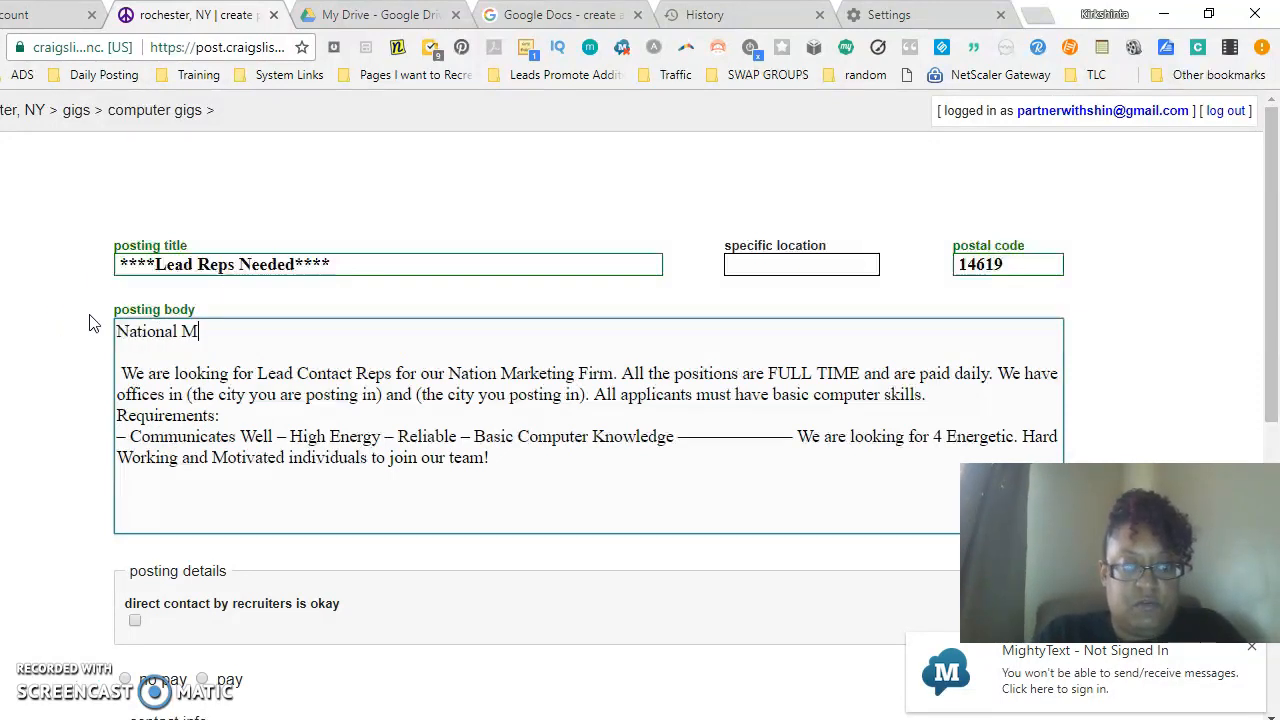
text(arketing)
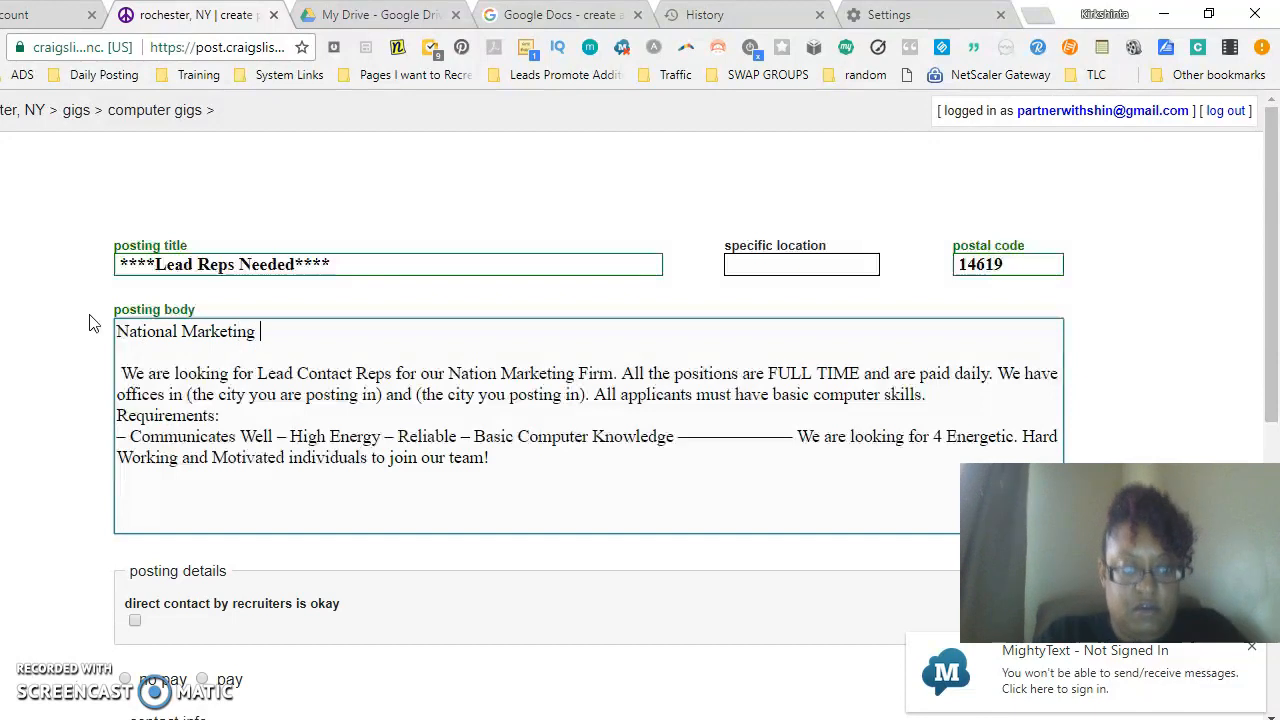
text( Firm Seeking ;ea)
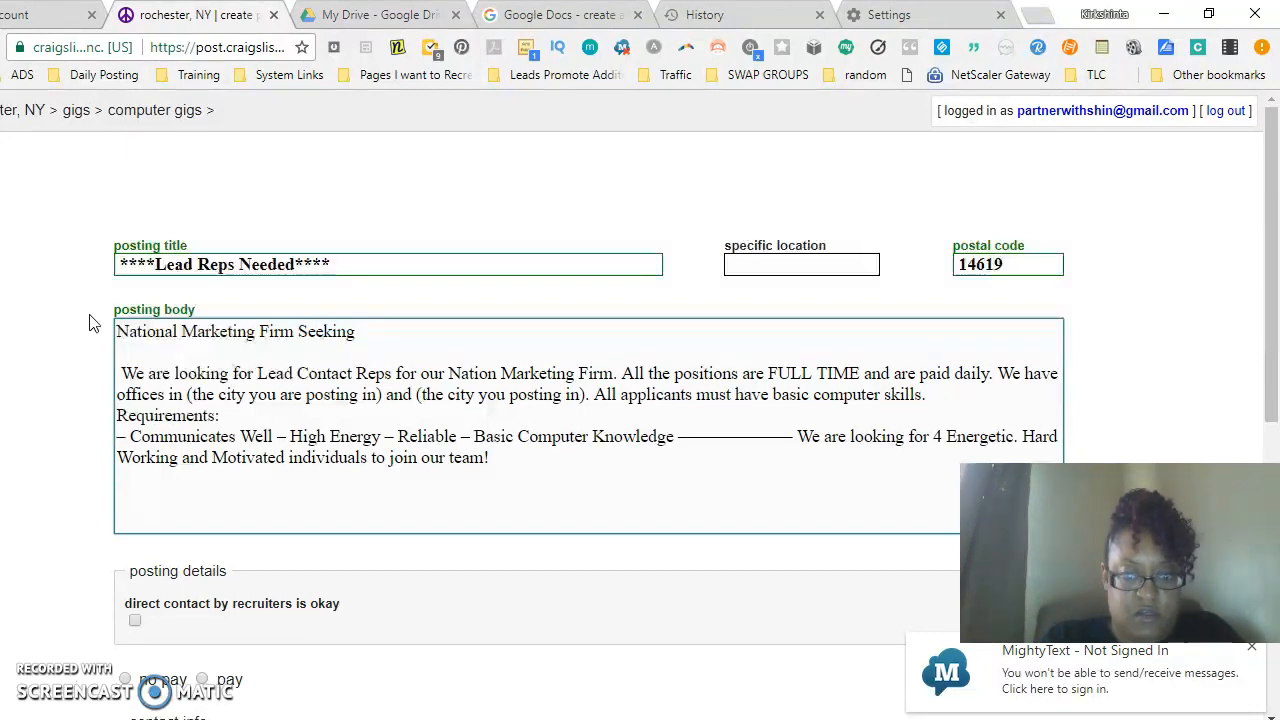
text(Lea)
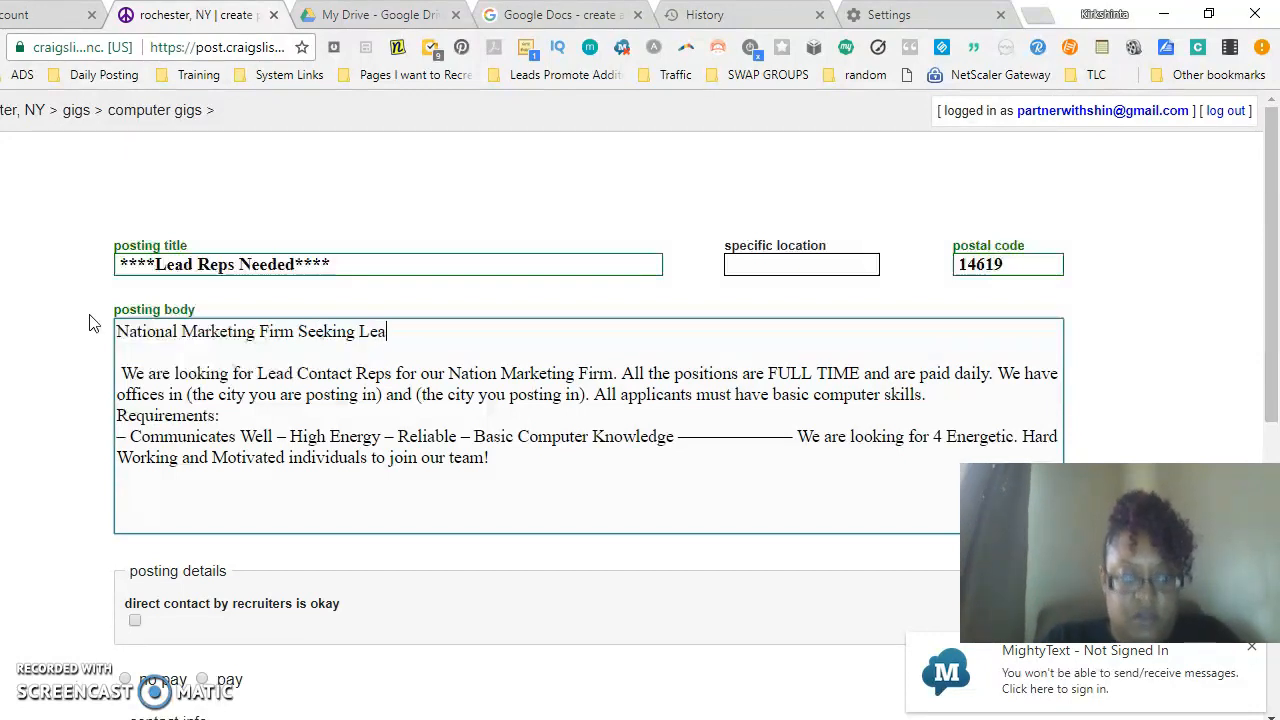
text(d Resp)
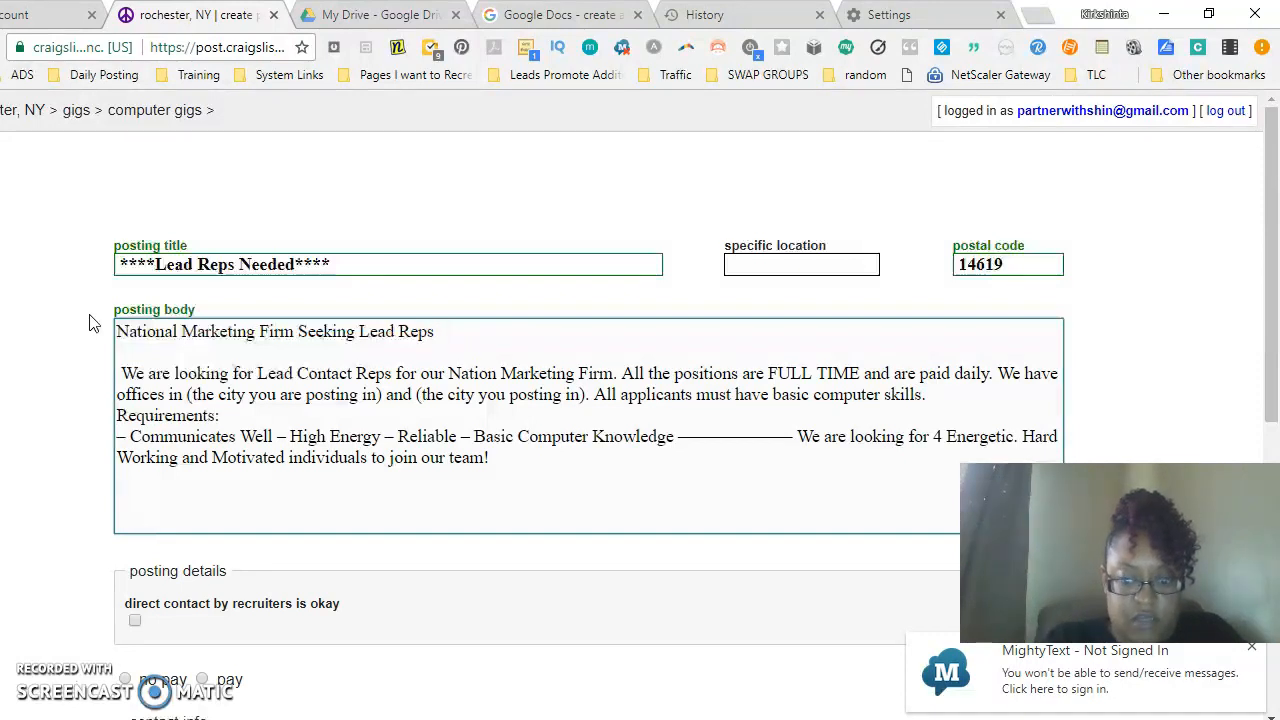
- Delete the sentence "We are looking for Lead Contact Reps for our Nation Marketing Firm." from the body
click(117, 397)
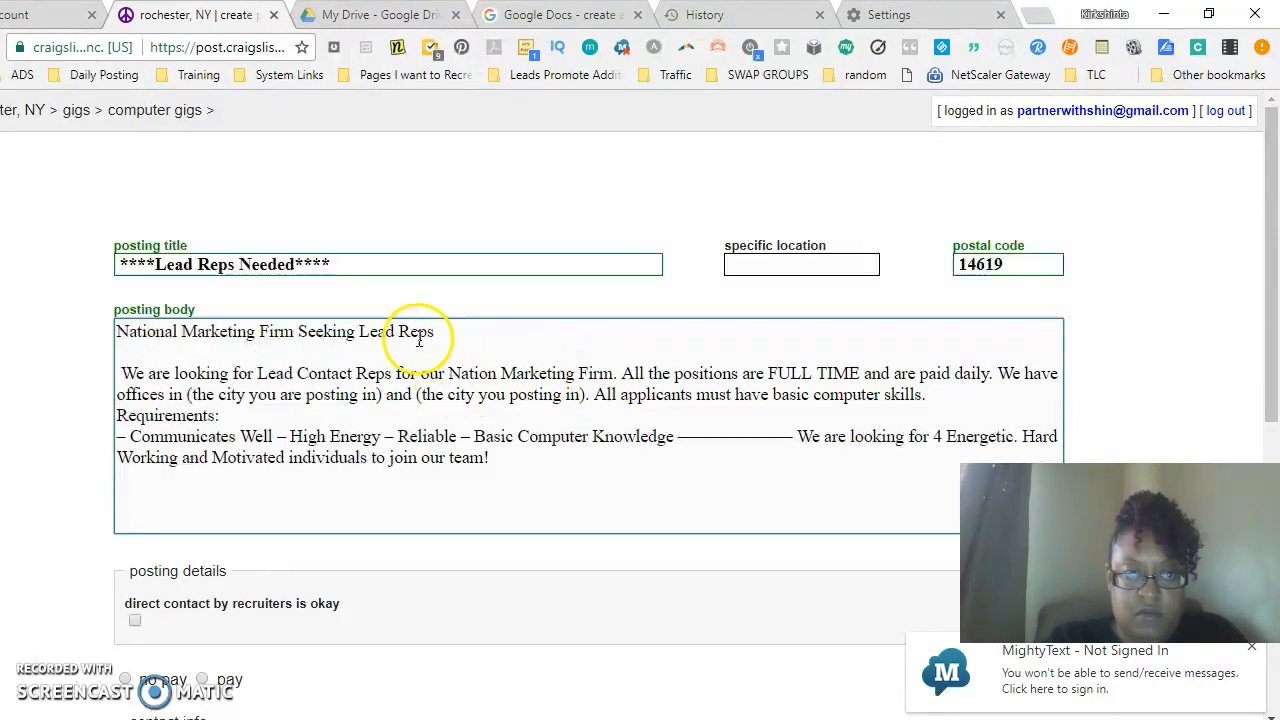
drag(617, 374, 118, 352)
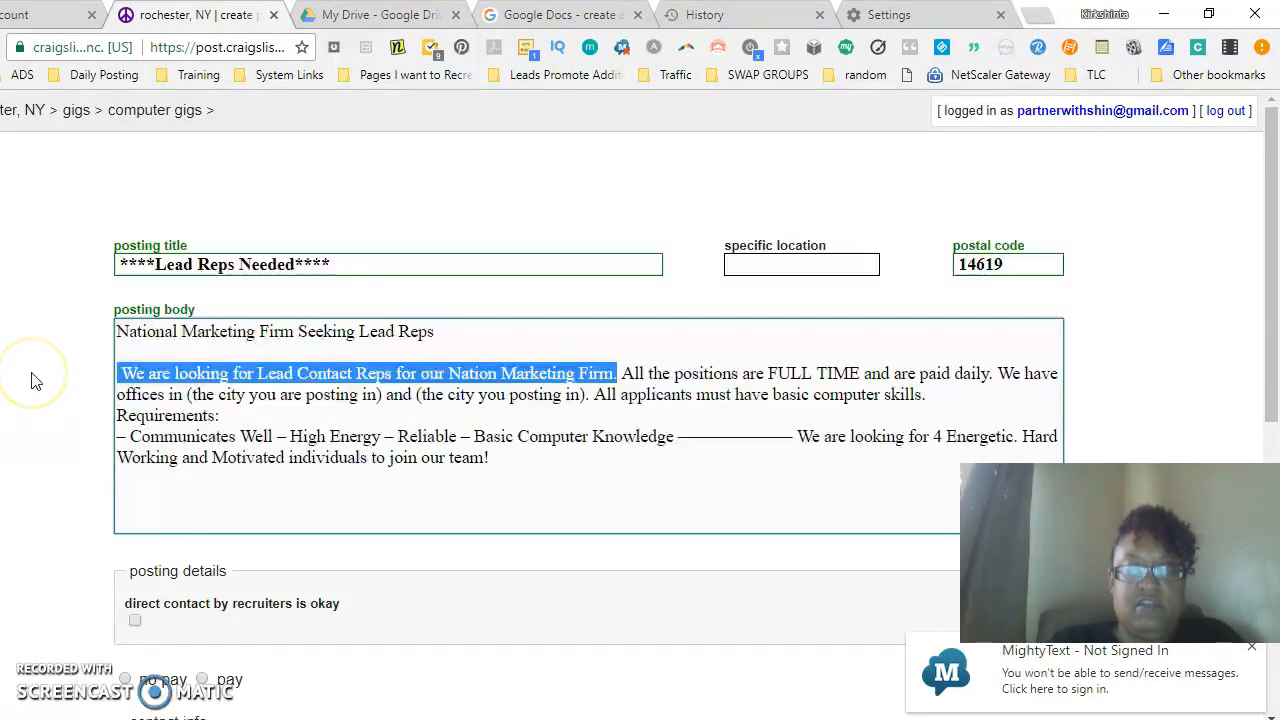
key(Delete)
click(121, 373)
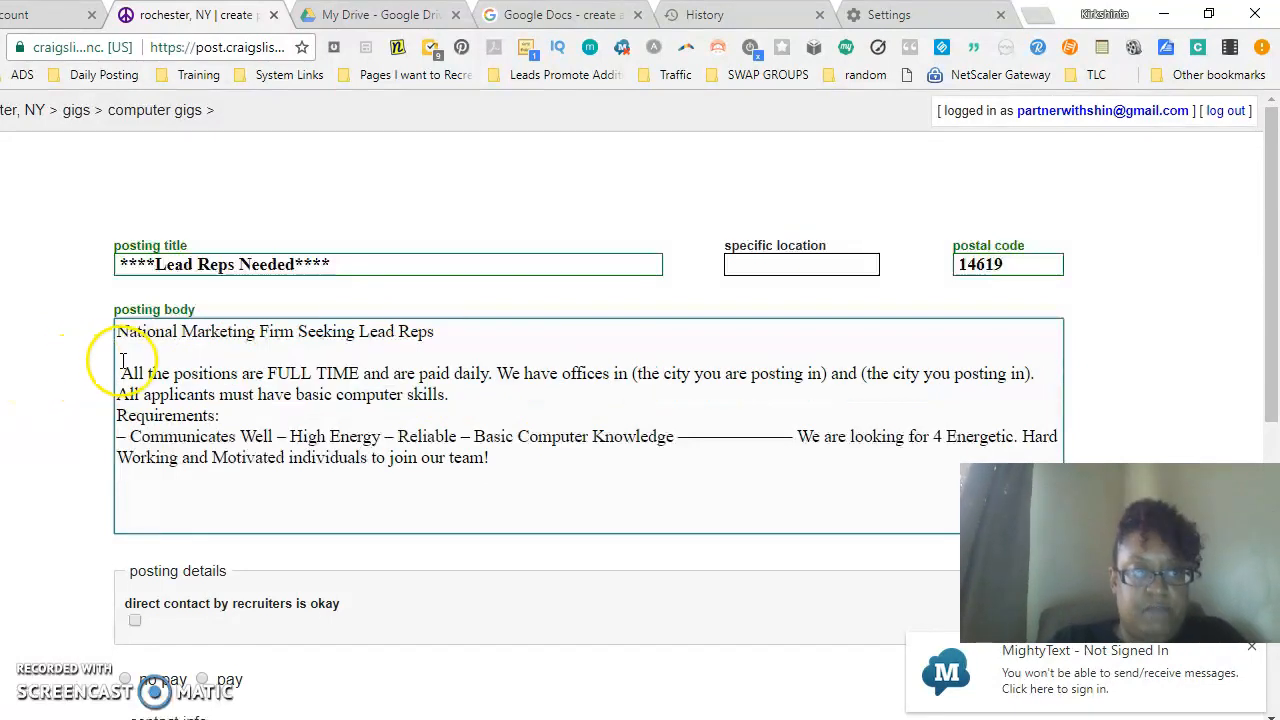
key(BackSpace)
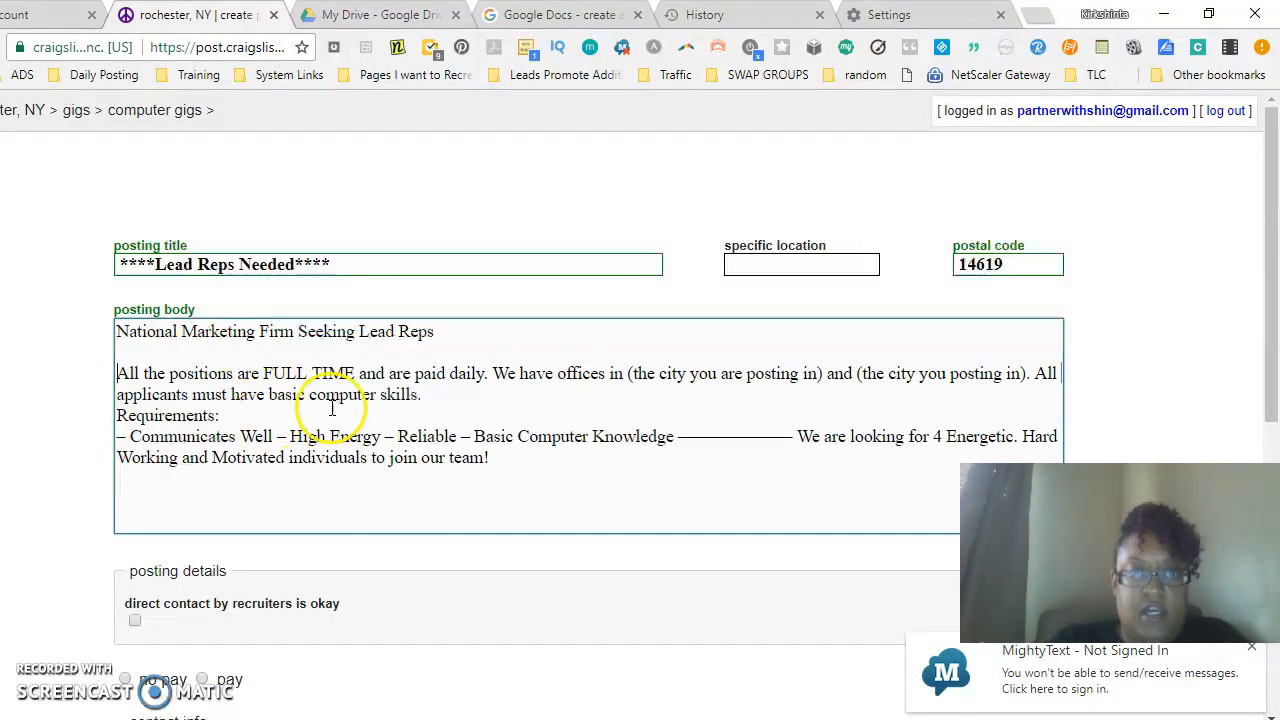
- Start a new paragraph after "All the positions are FULL TIME and are paid daily."
click(495, 375)
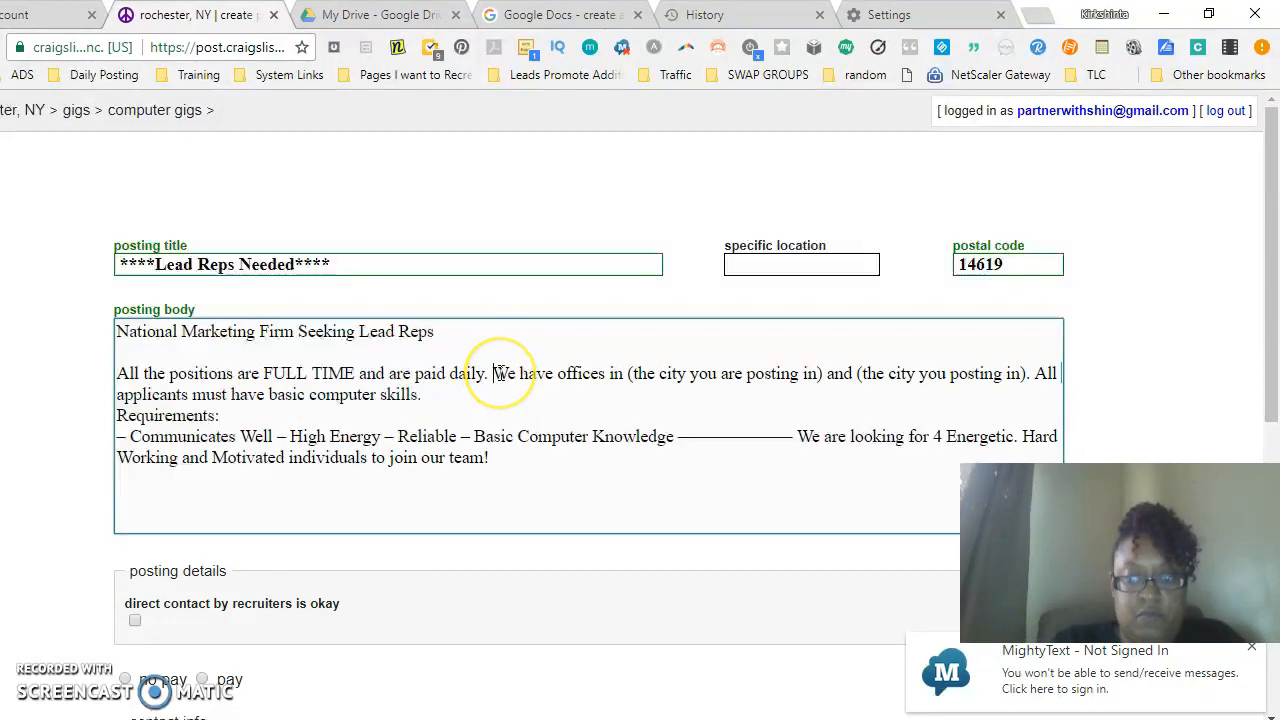
key(Return)
key(Return)
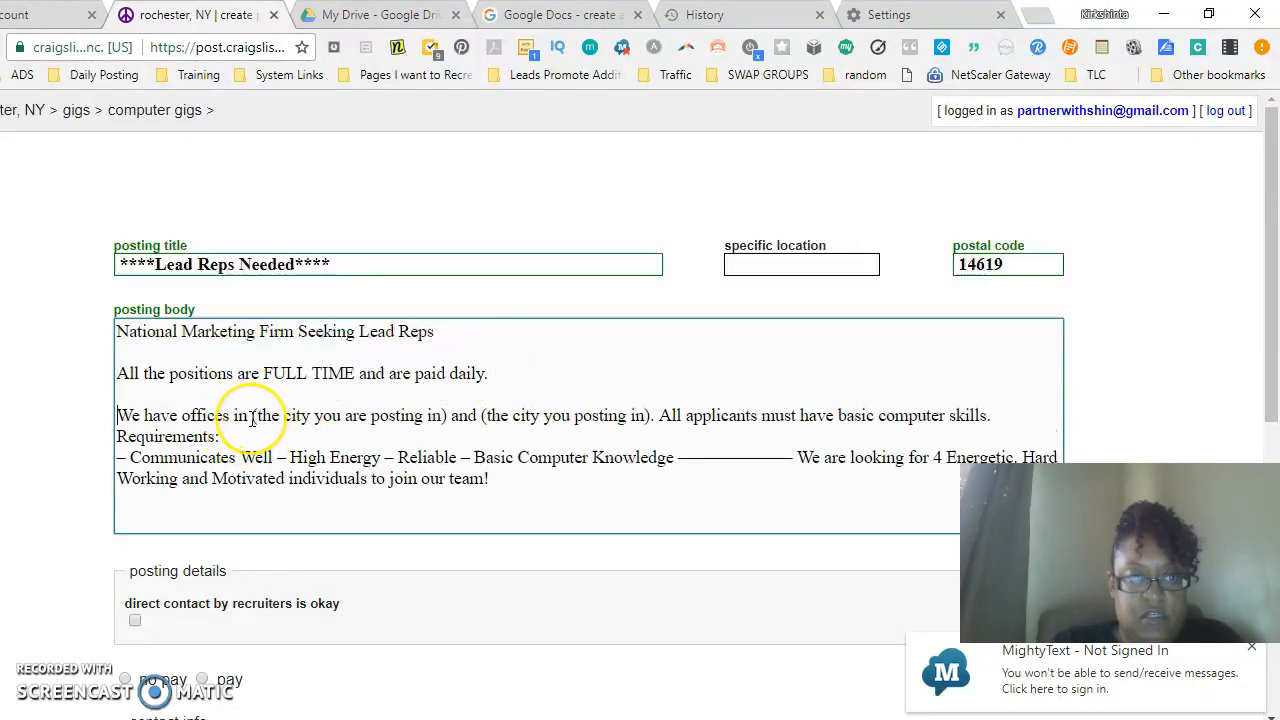
- Replace the placeholder city text in the offices sentence with "Rochester , NY"
drag(253, 417, 652, 418)
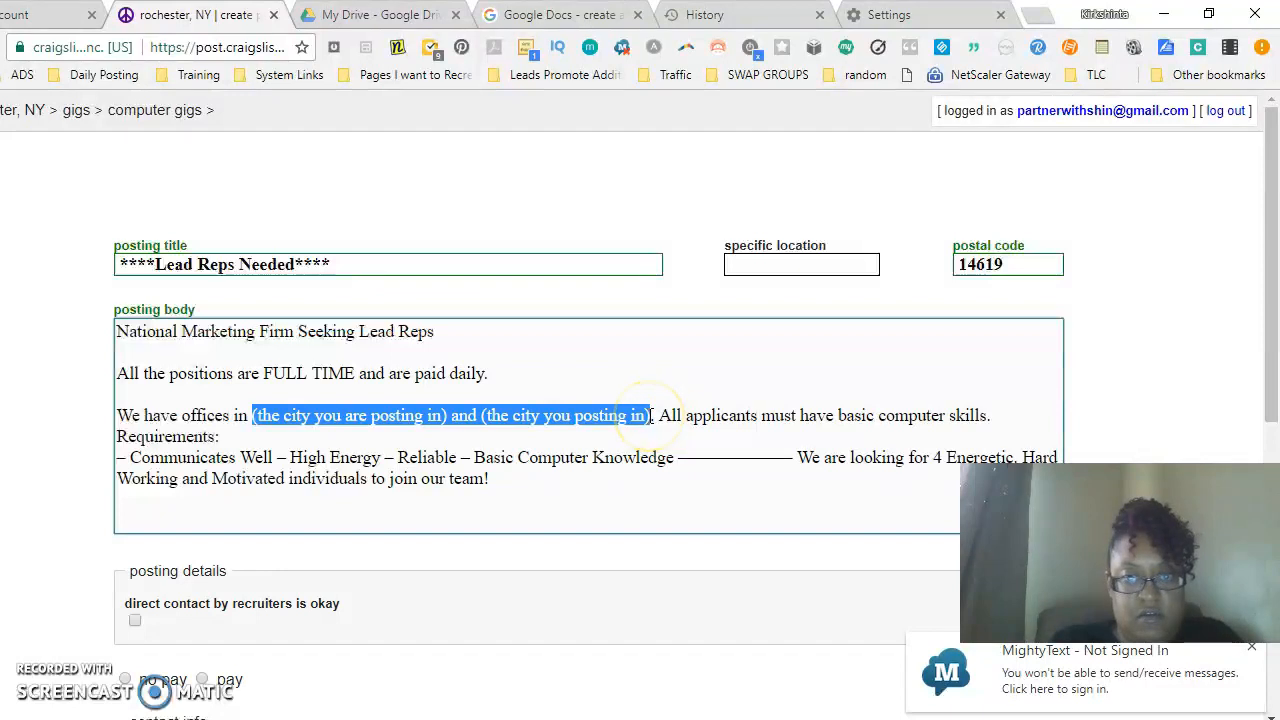
text(Roches)
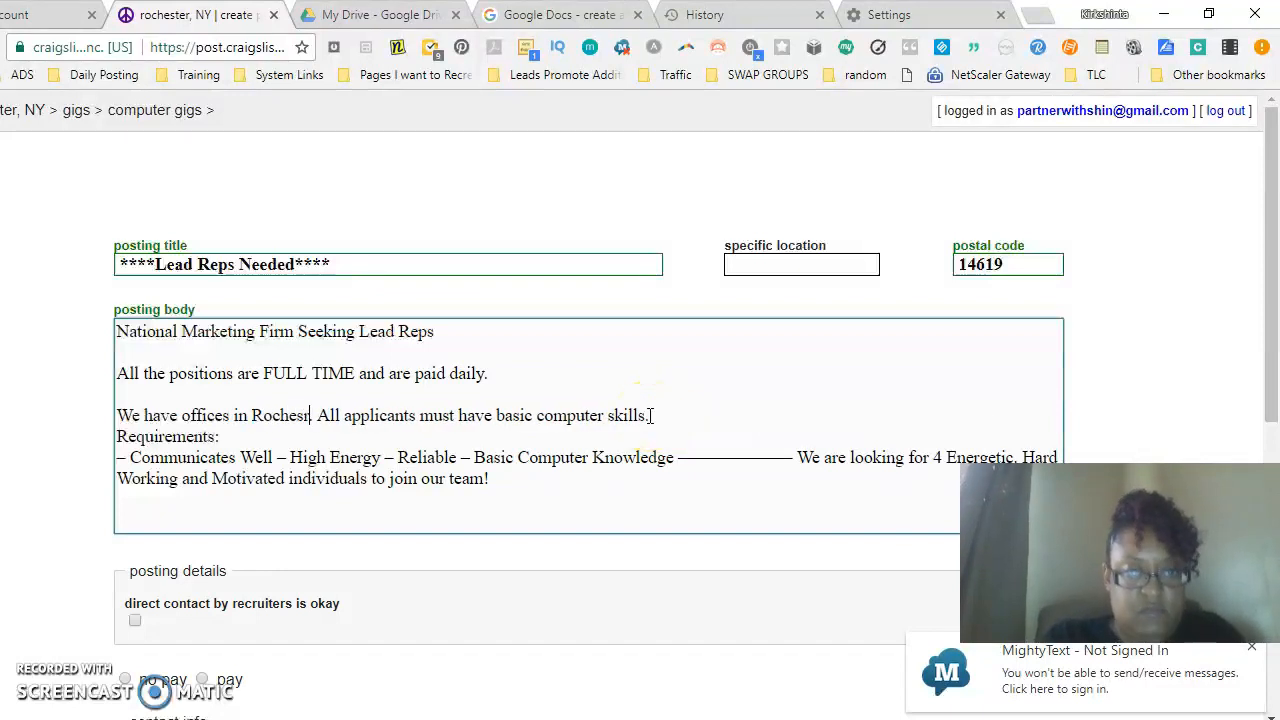
text(ter , N)
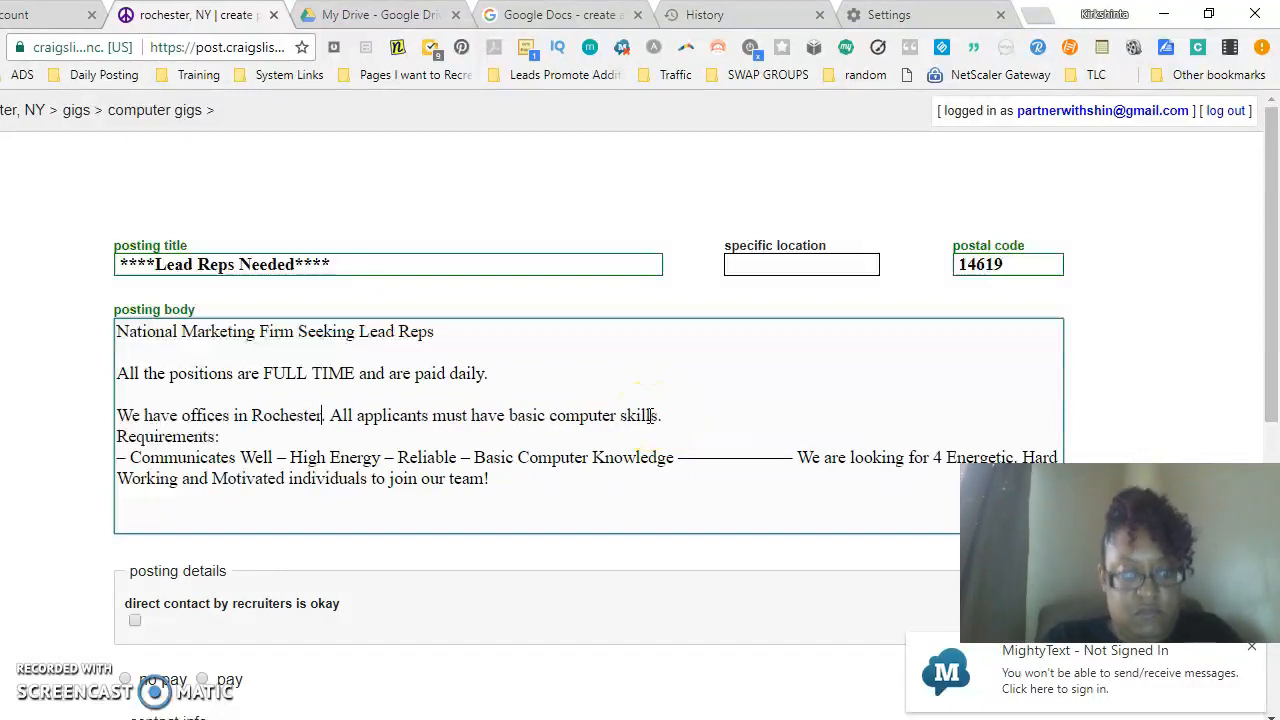
text(Y)
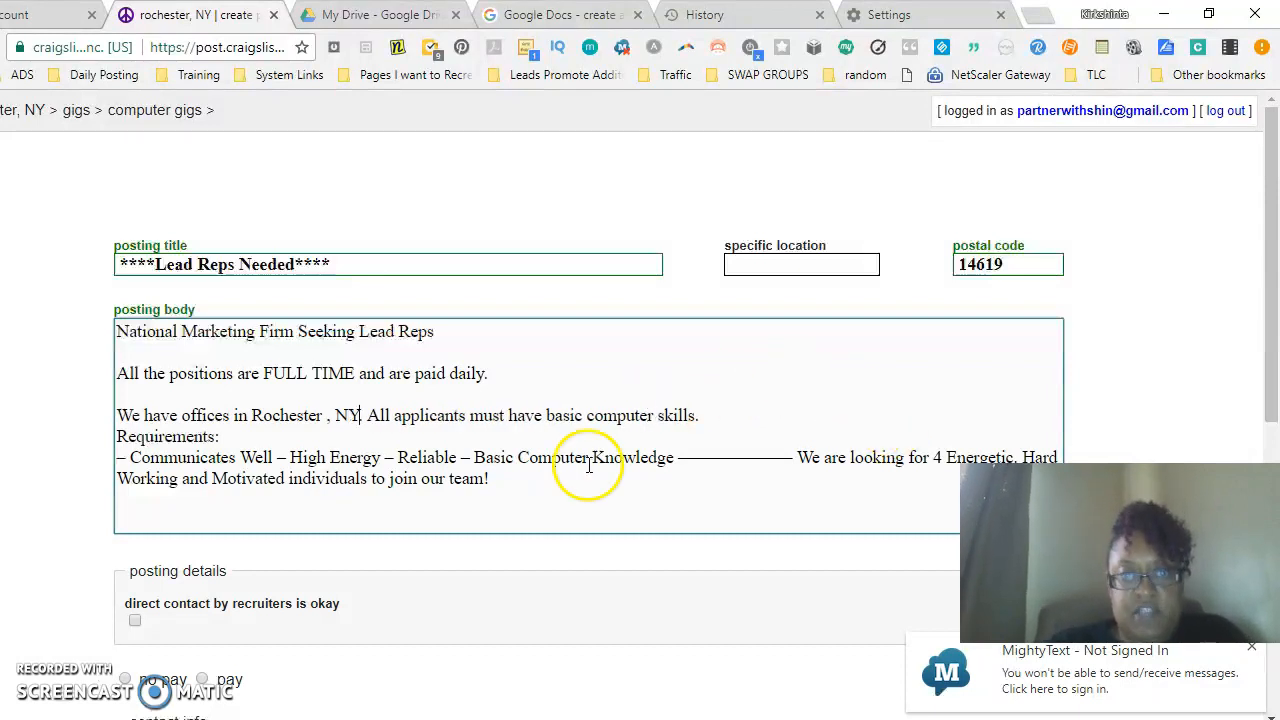
- Put the computer skills sentence in its own paragraph, separated by blank lines from the offices line and Requirements
click(366, 416)
key(Return)
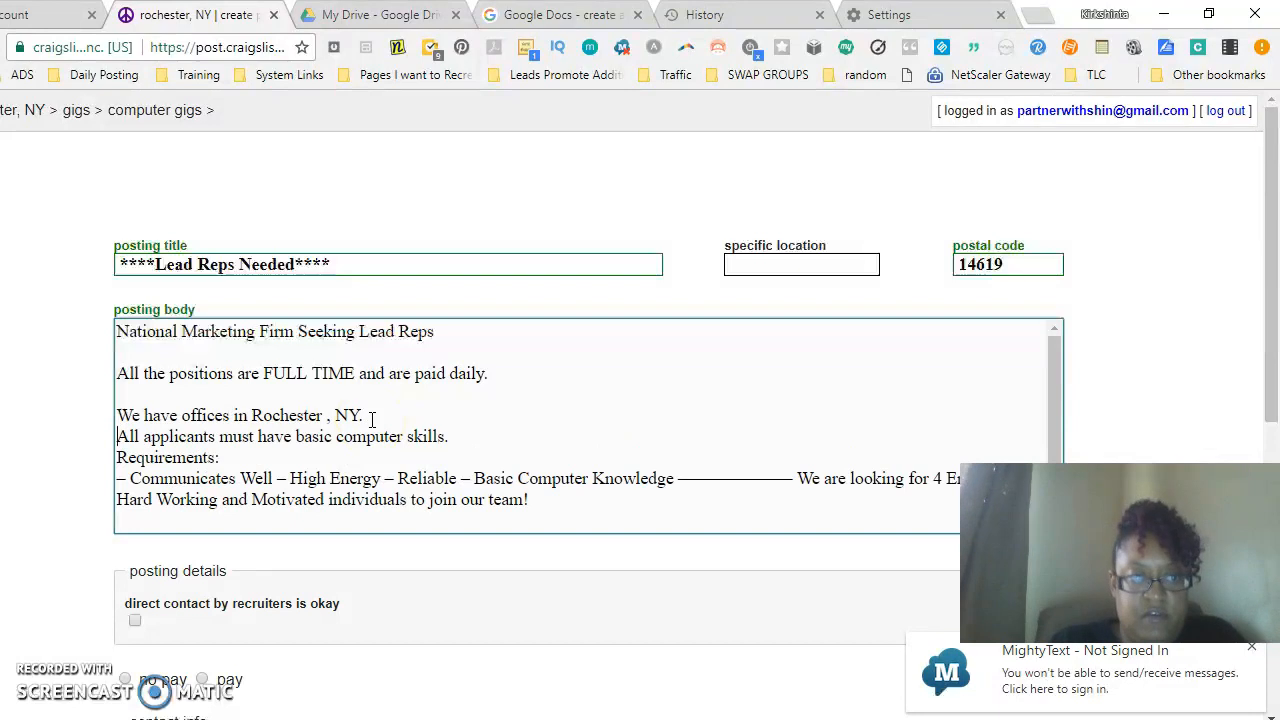
key(Return)
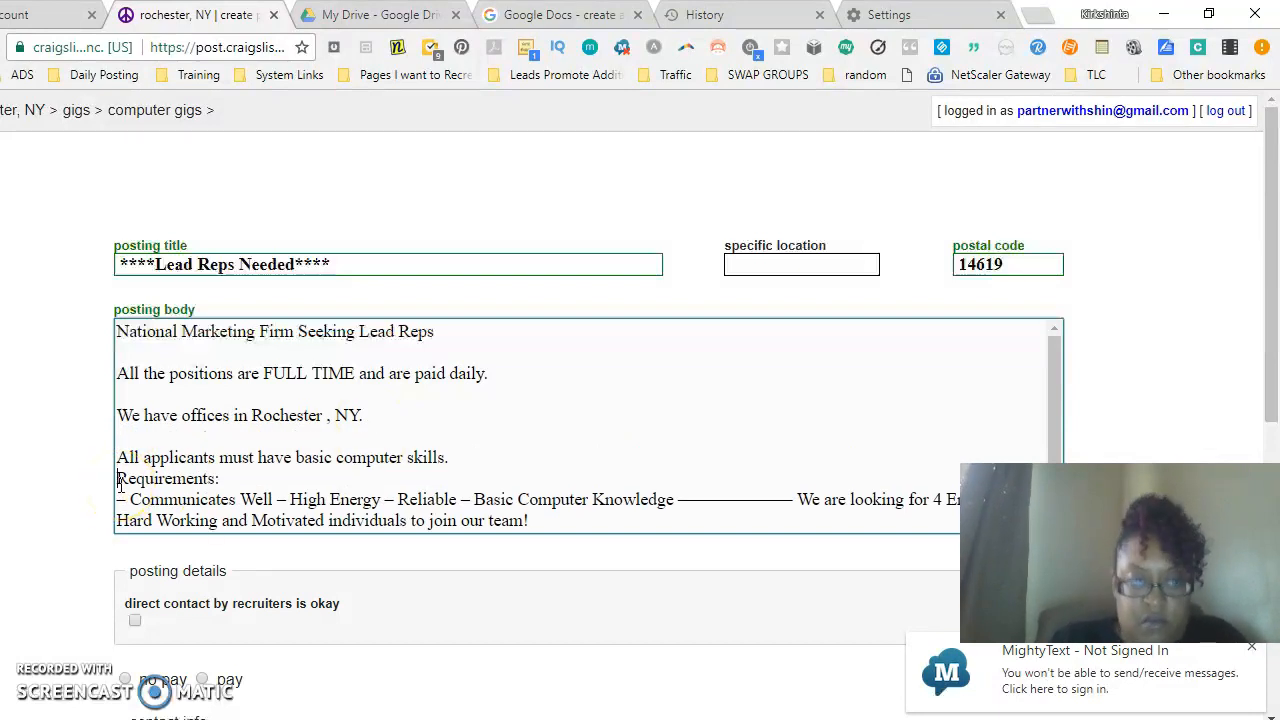
key(Return)
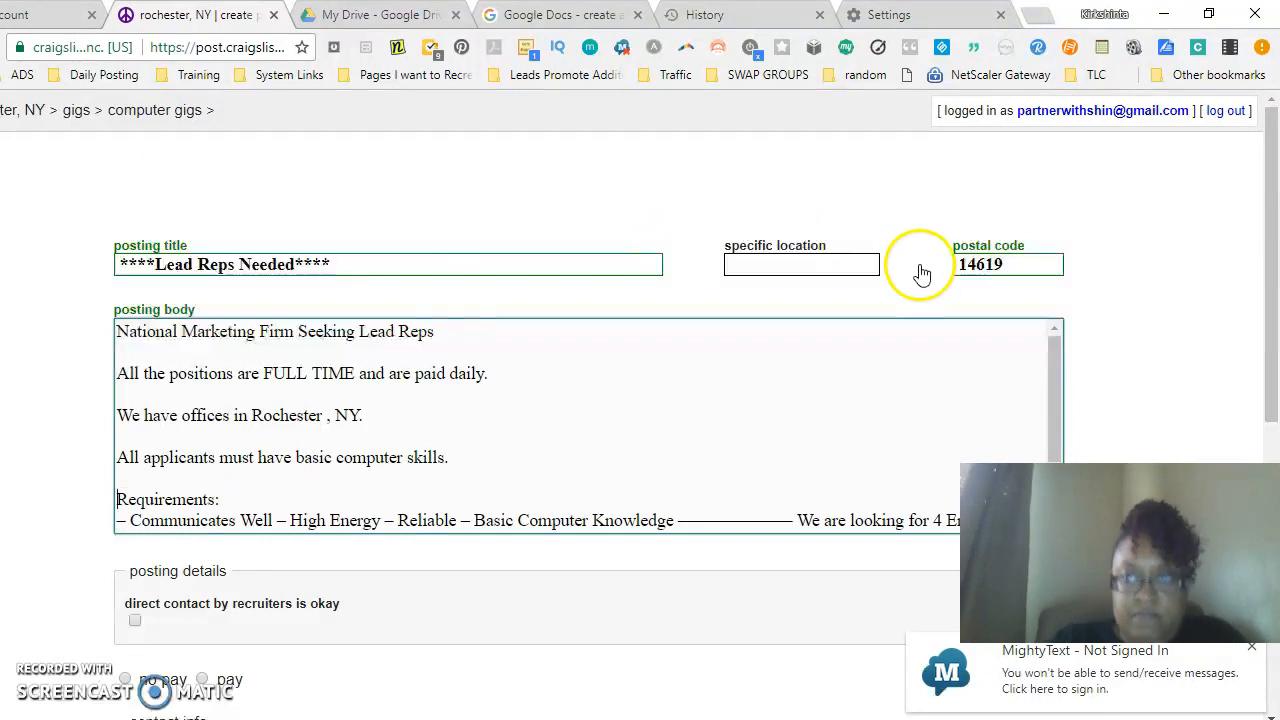
- Place each requirement (Communicates Well, High Energy, Reliable, Basic Computer Knowledge) on its own line
drag(1257, 229, 1272, 303)
click(355, 342)
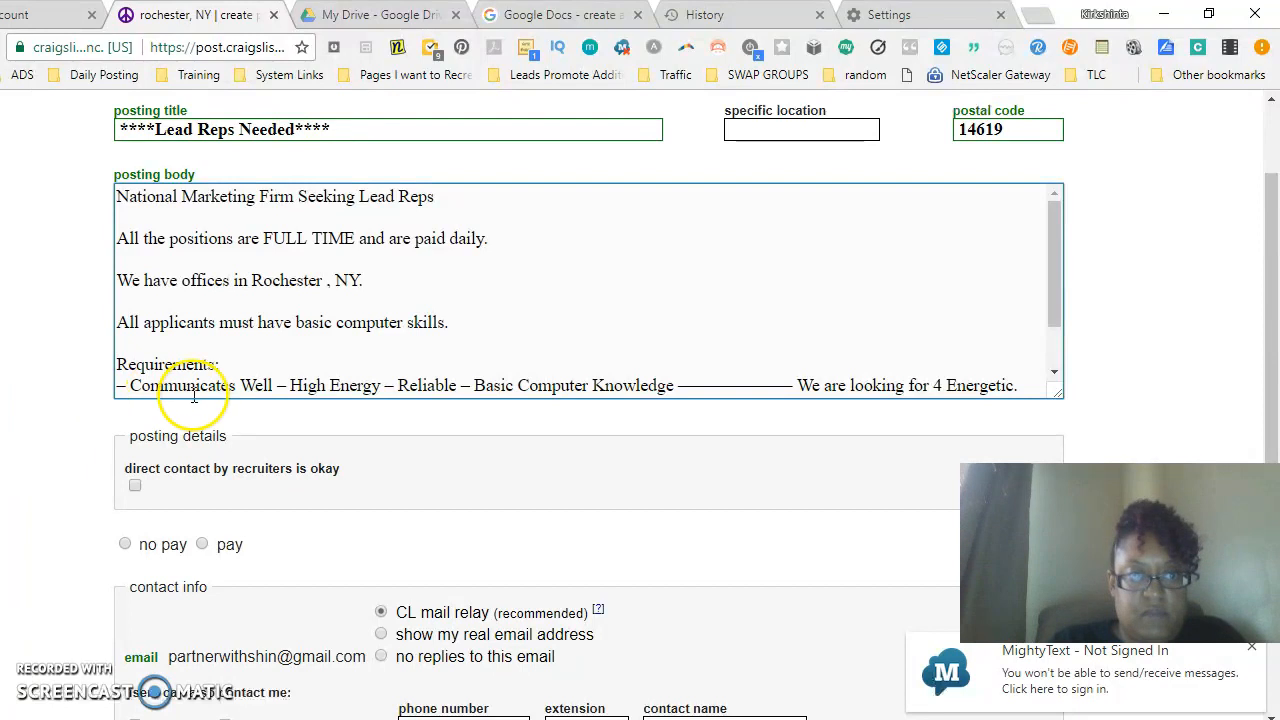
key(Return)
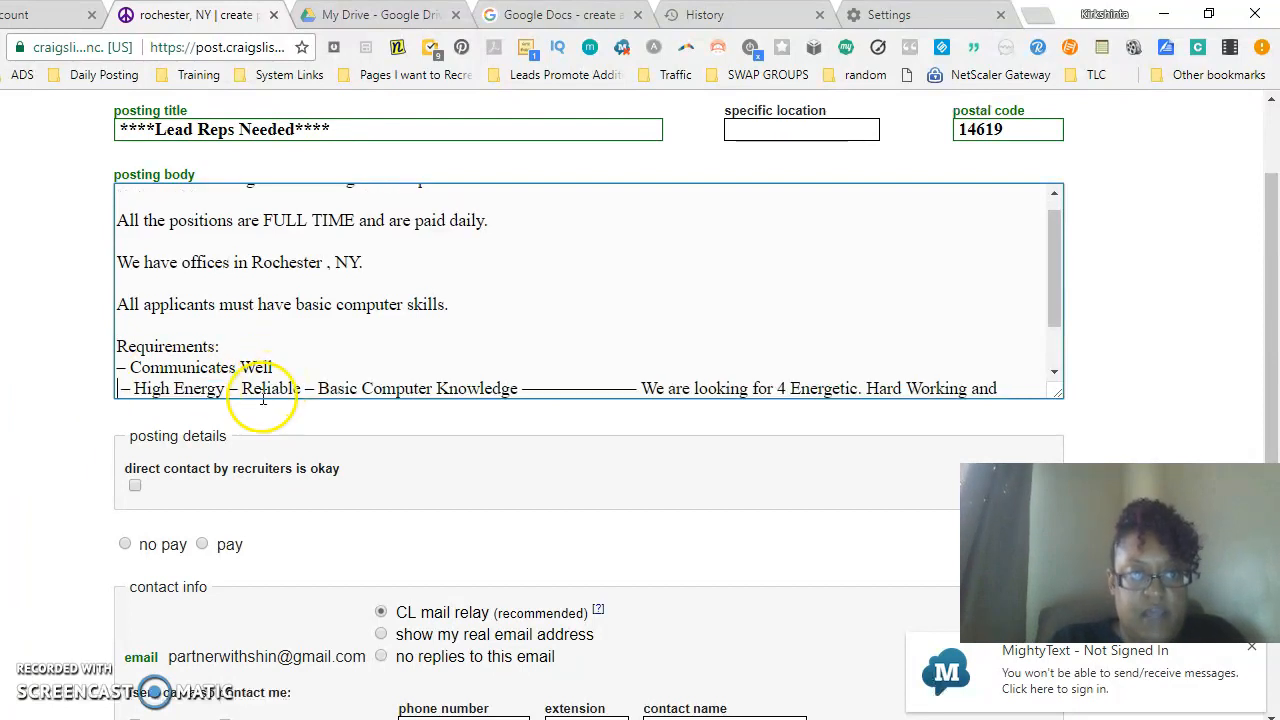
click(229, 388)
key(Return)
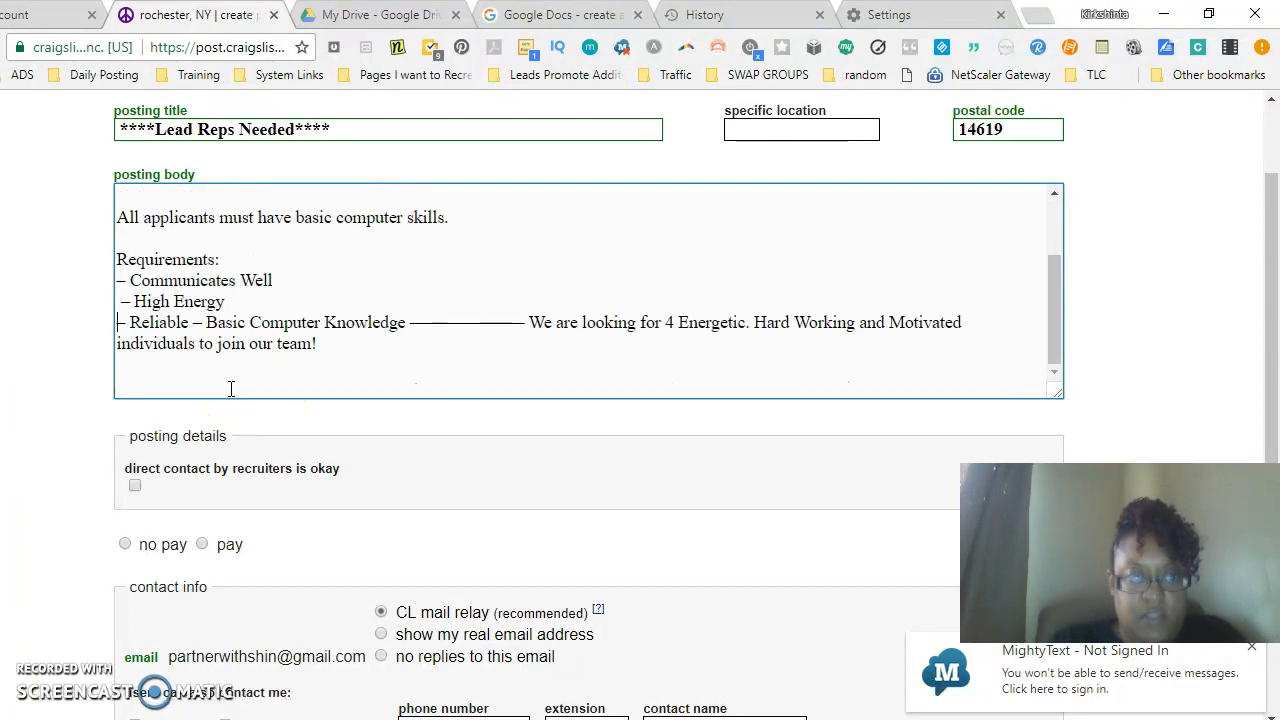
click(196, 322)
key(Return)
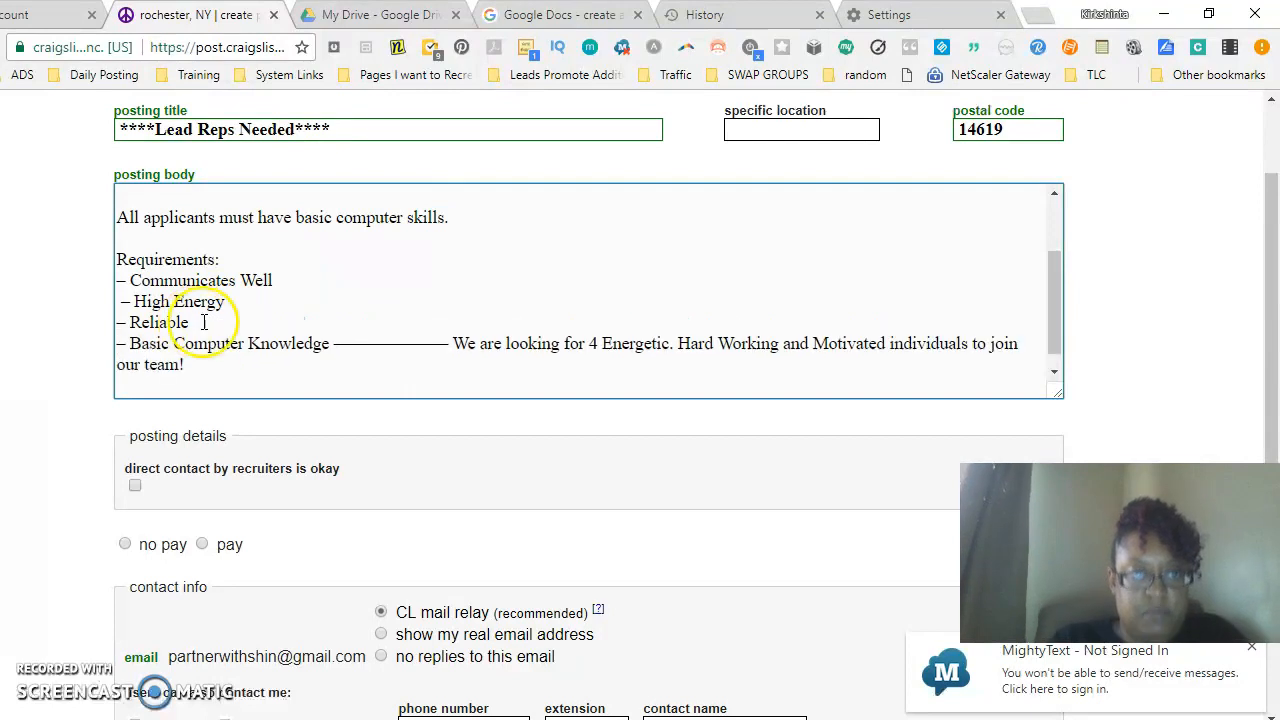
- Delete the dash separator after Basic Computer Knowledge and move the closing sentence into its own paragraph
drag(332, 345, 641, 345)
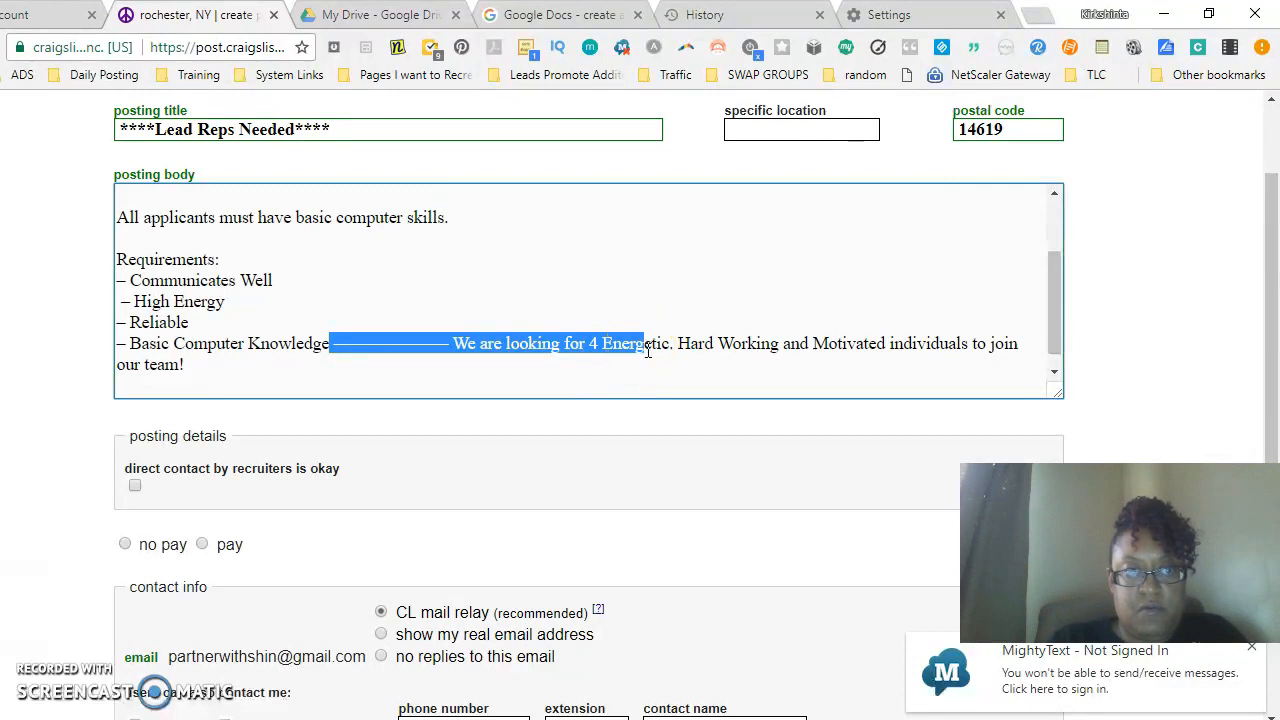
drag(669, 345, 334, 343)
click(439, 345)
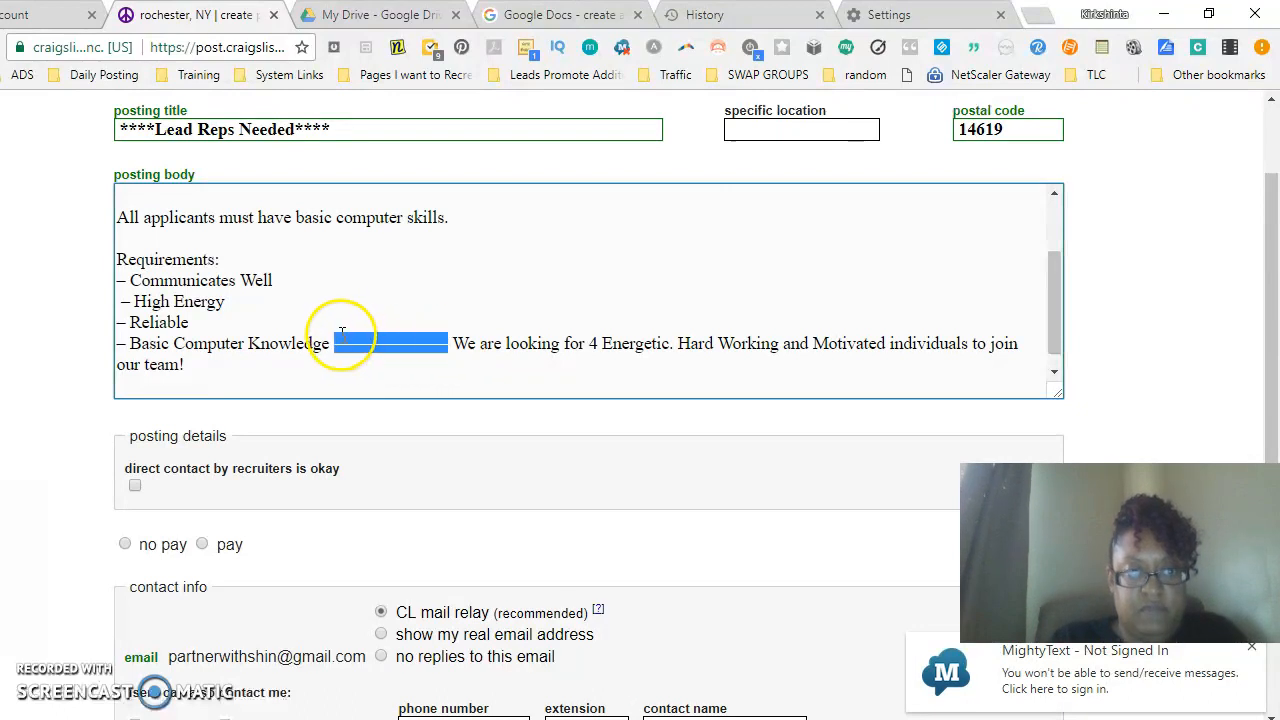
key(BackSpace)
key(Return)
key(Return)
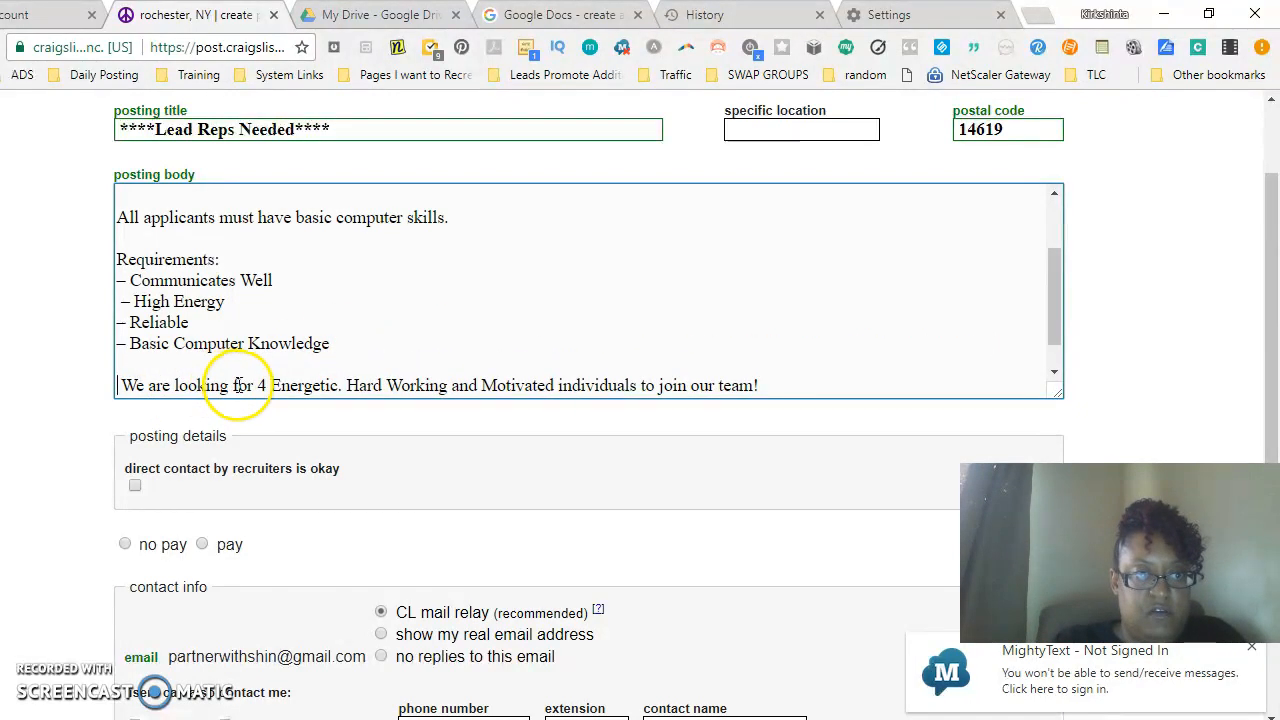
- Change "We are looking for" in the closing sentence to "We have 4 Openings"
drag(253, 385, 148, 385)
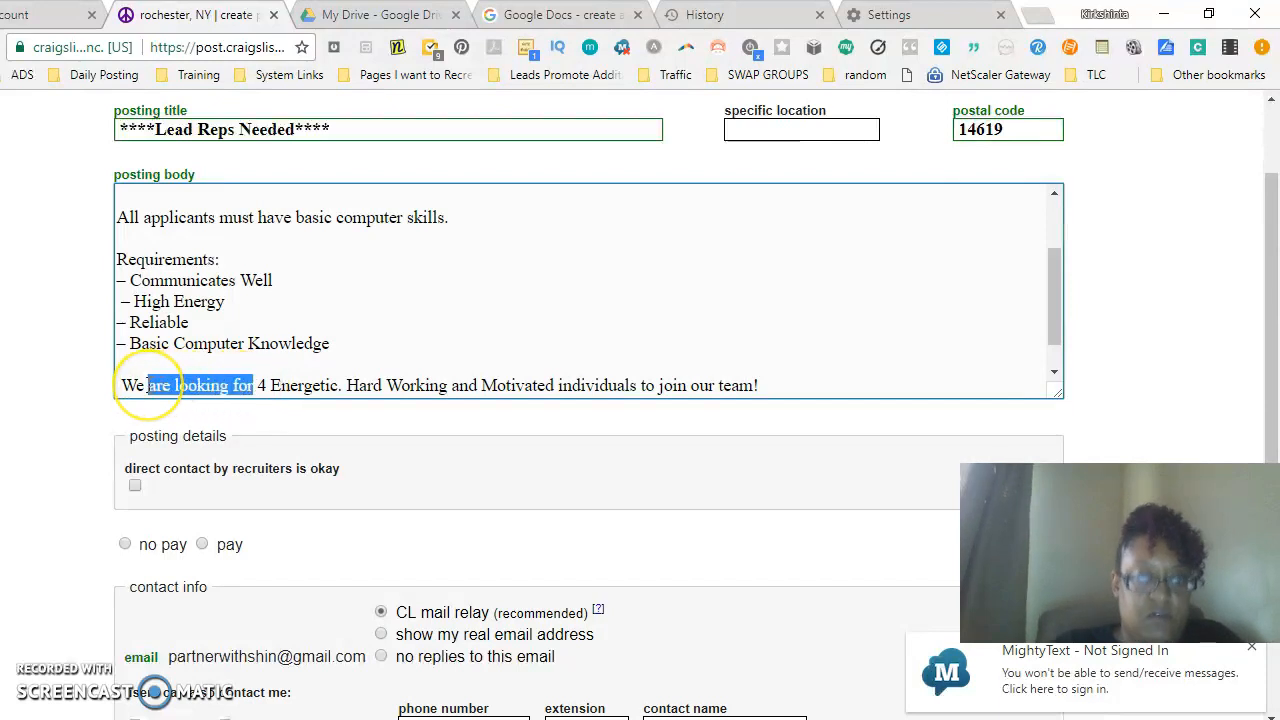
text(have 4 Openings)
- Replace "4 Energetic." in the closing sentence with "for"
click(313, 375)
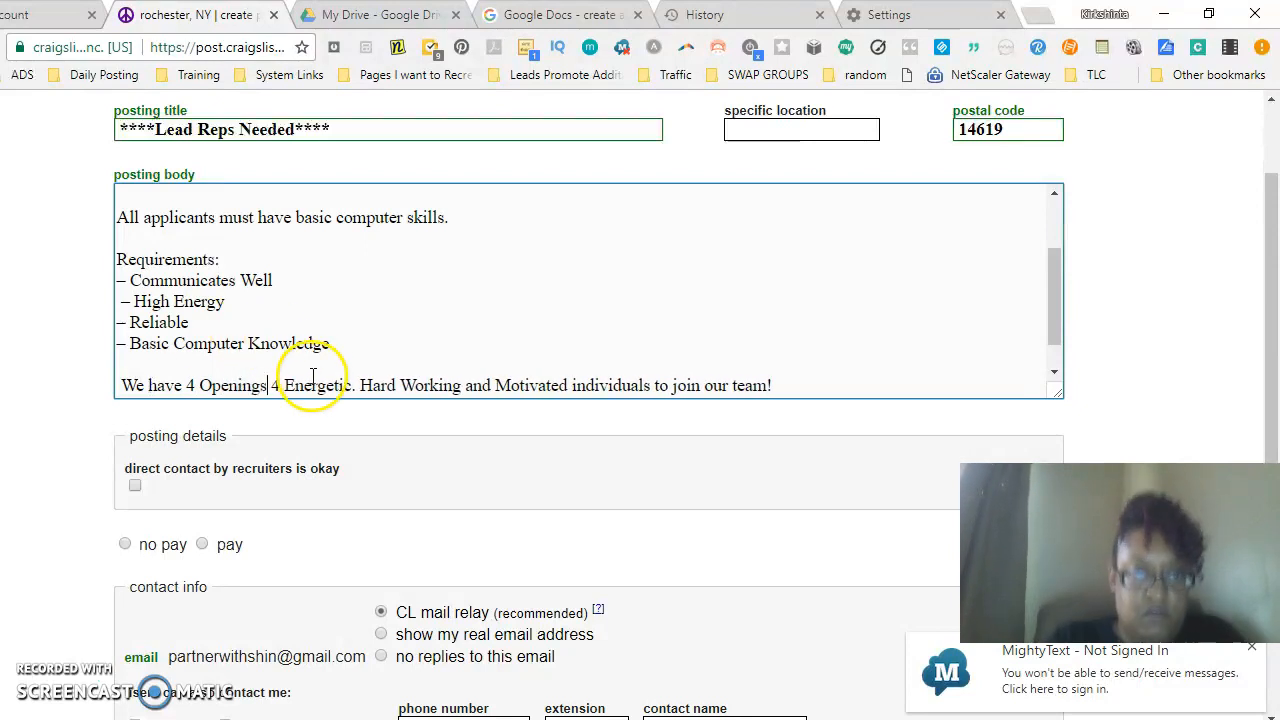
drag(359, 388, 270, 385)
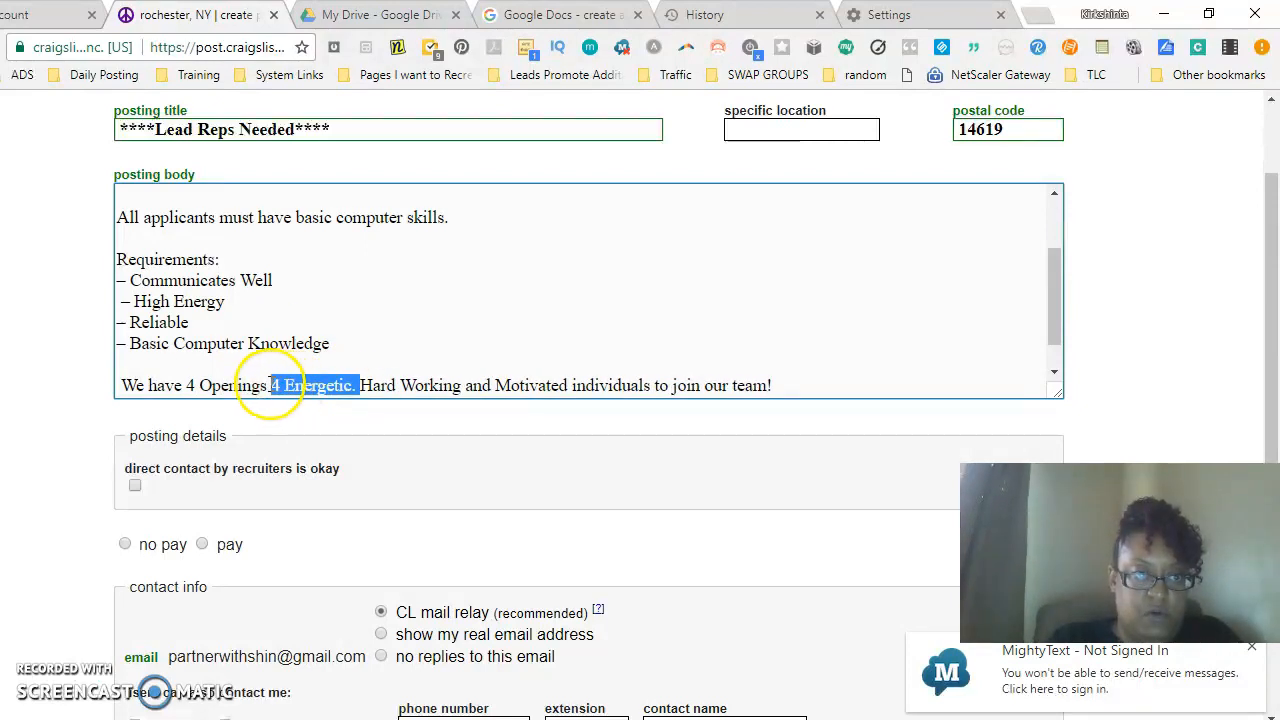
text(for)
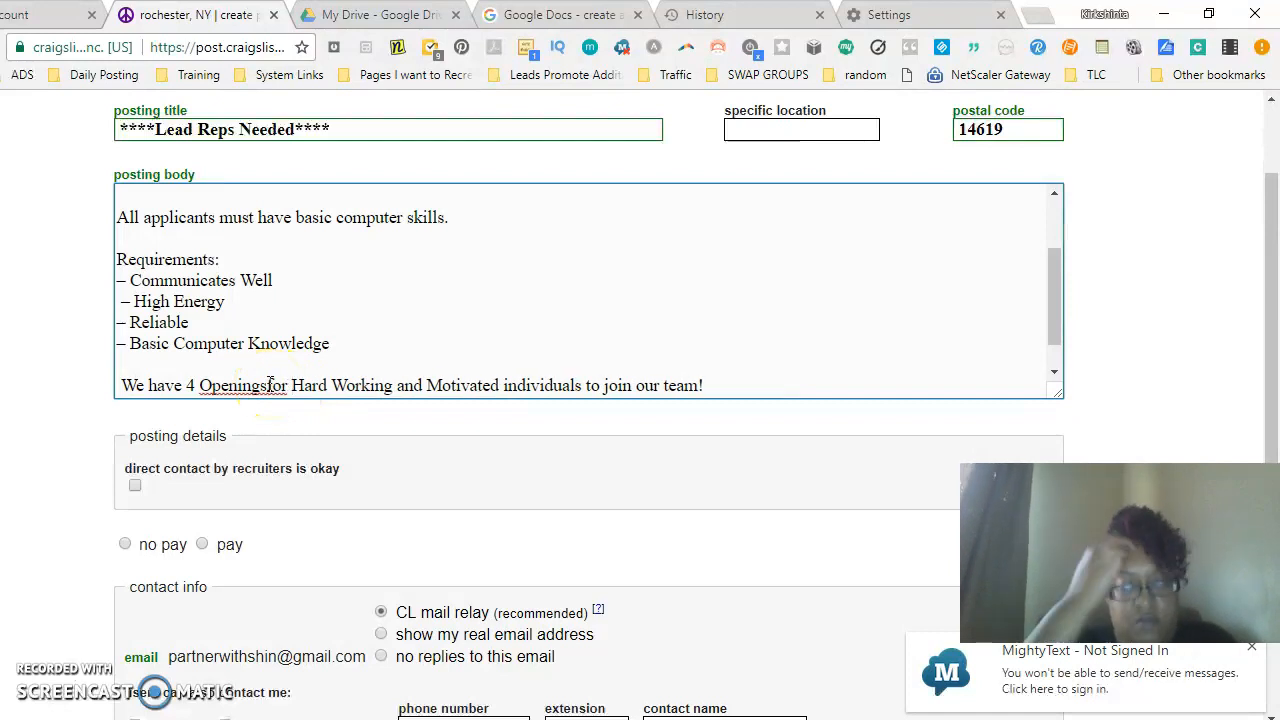
click(268, 385)
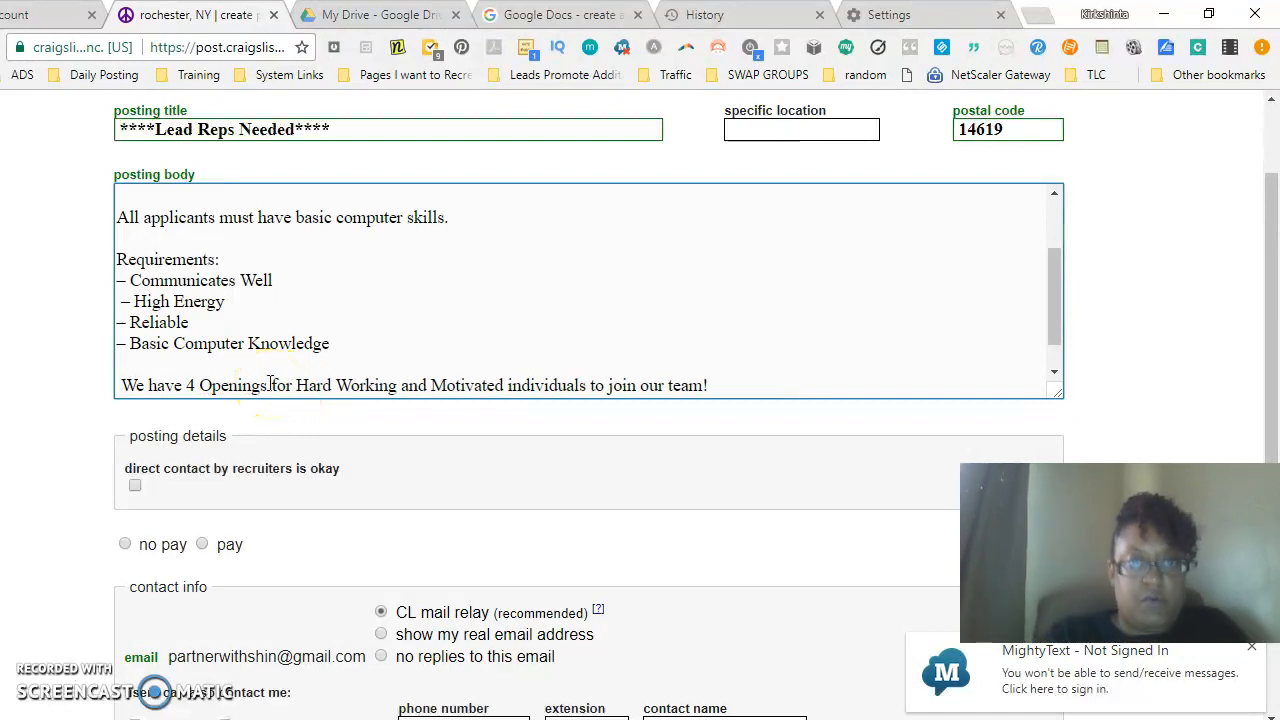
- Start a new paragraph after the closing sentence reading "To get information Text Our Regional Recruiter at" followed by the recruiter's phone number
click(734, 382)
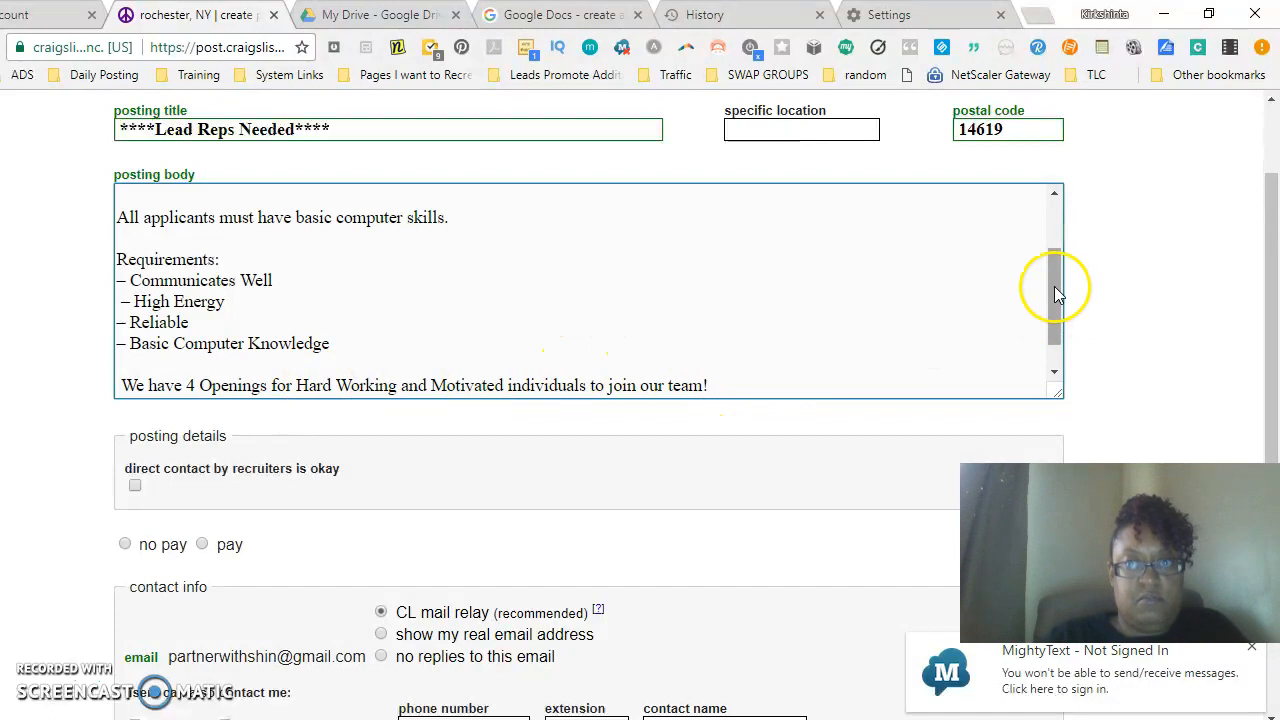
click(1054, 371)
key(Return)
key(Return)
text(To get )
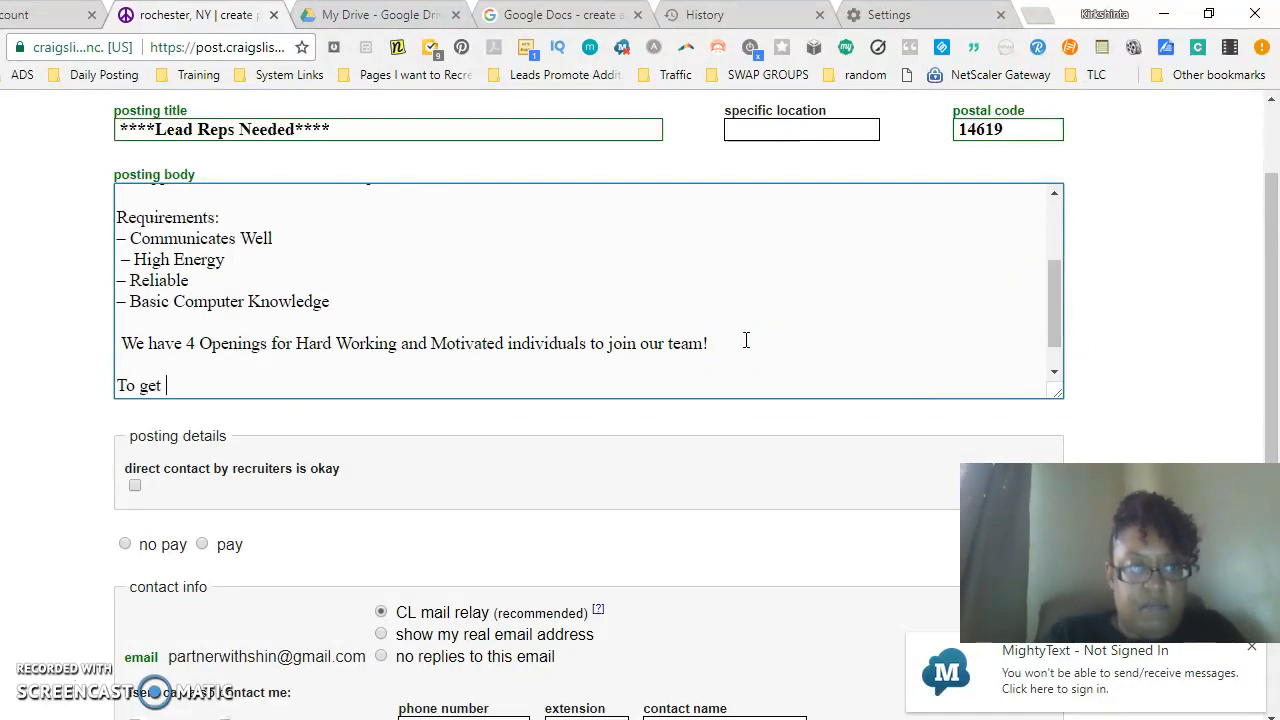
text(infor)
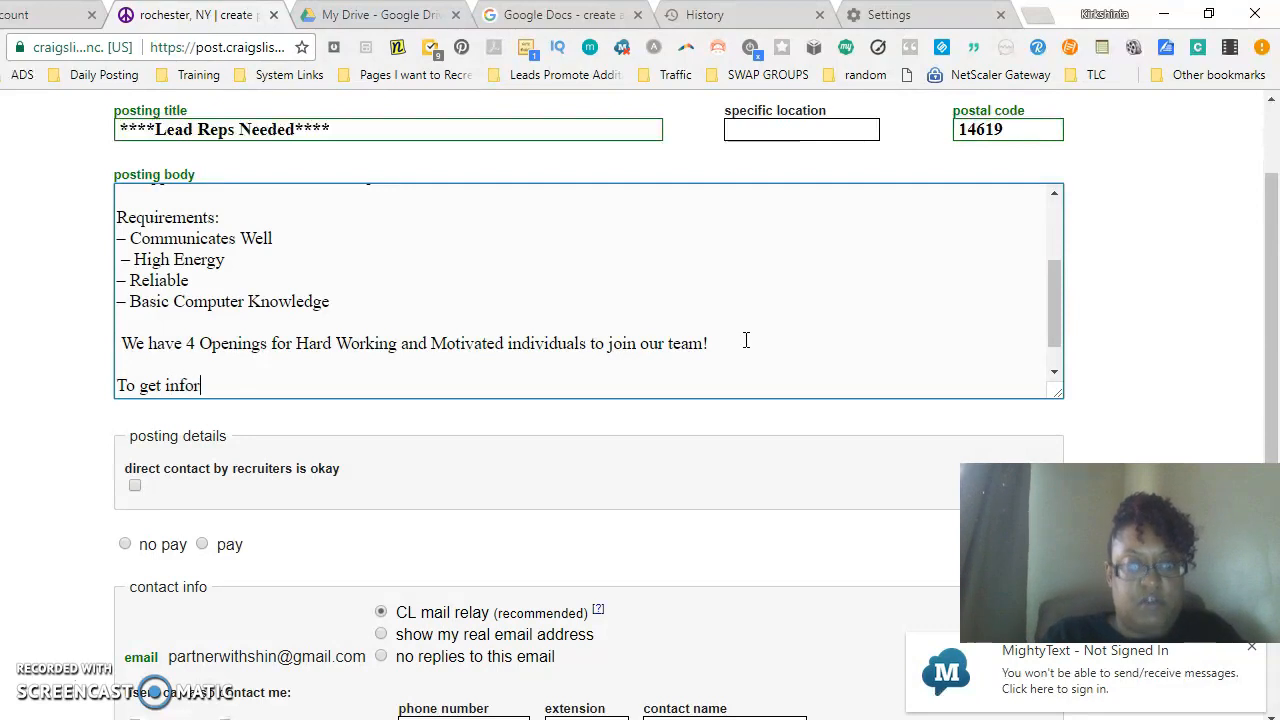
text(mation)
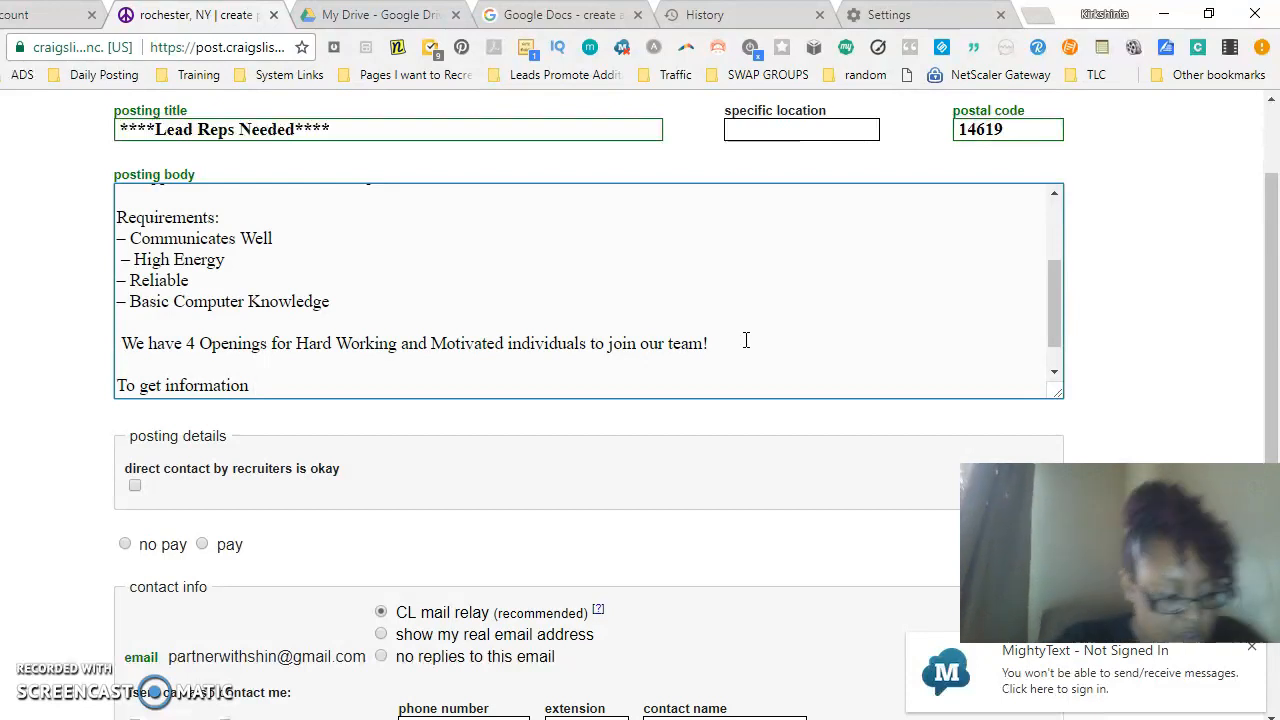
text(85)
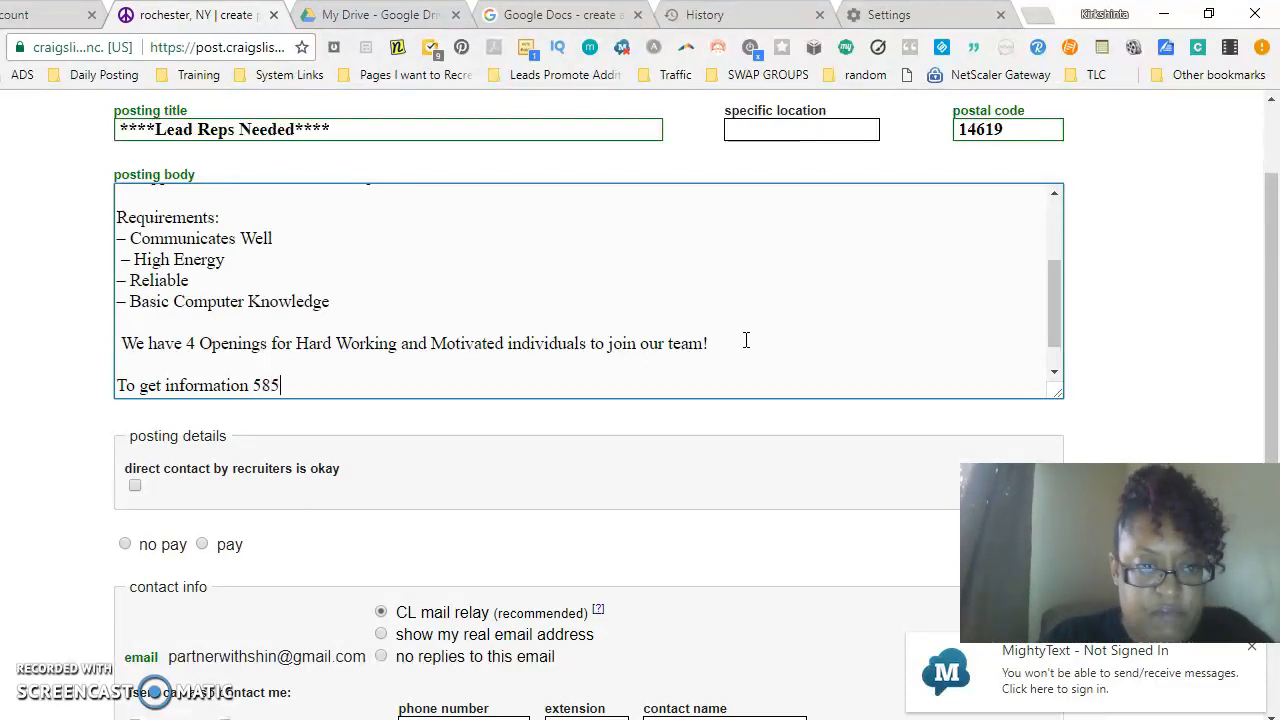
key(BackSpace)
key(BackSpace)
text(T)
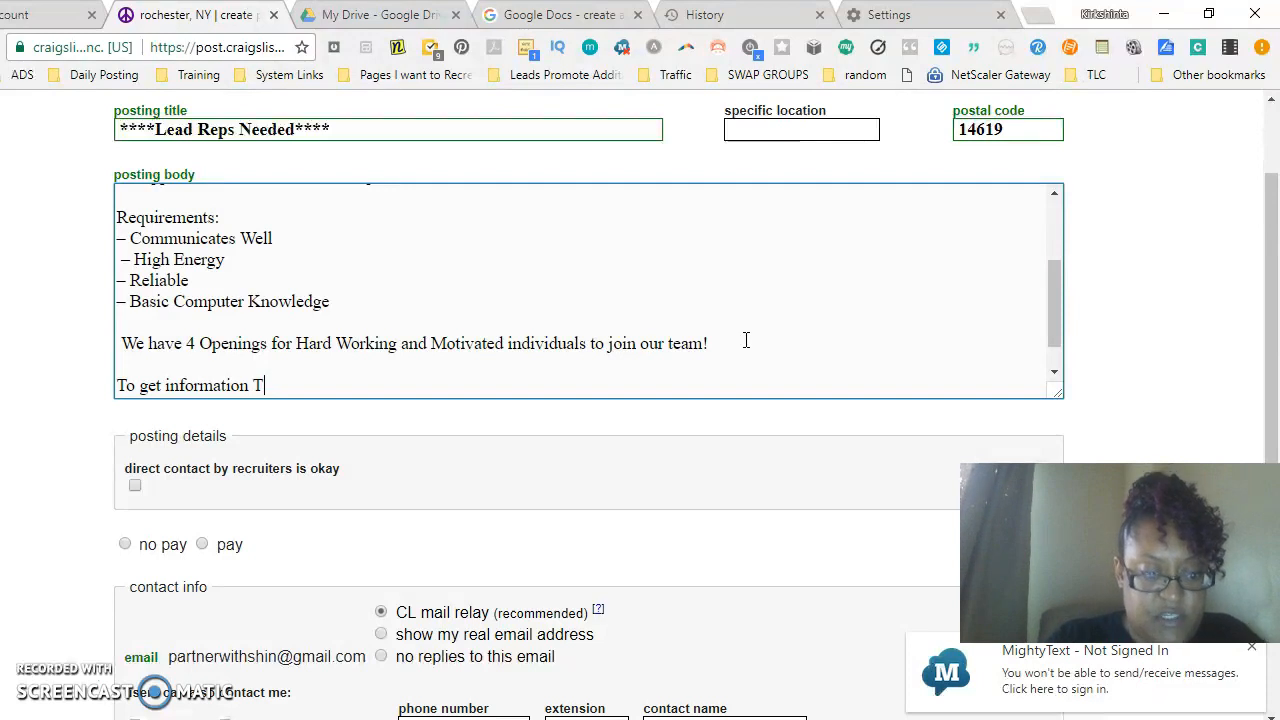
text(etxt )
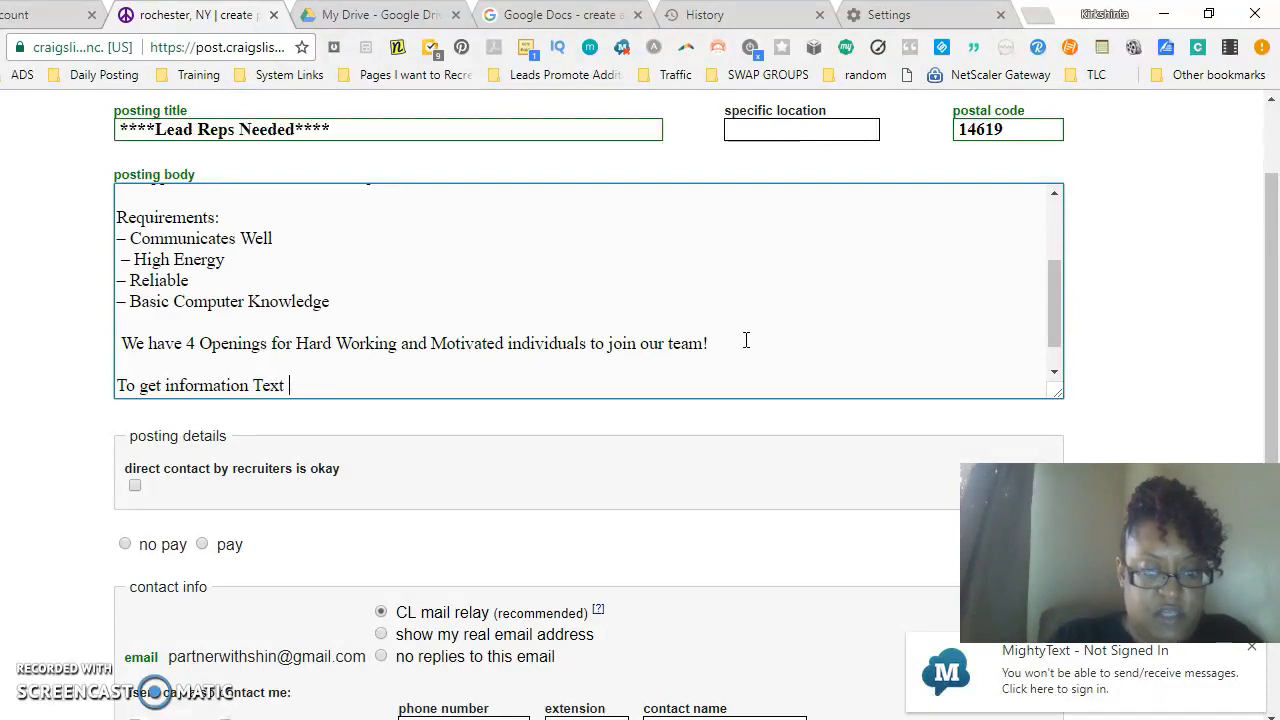
text(Our Regional Recrite)
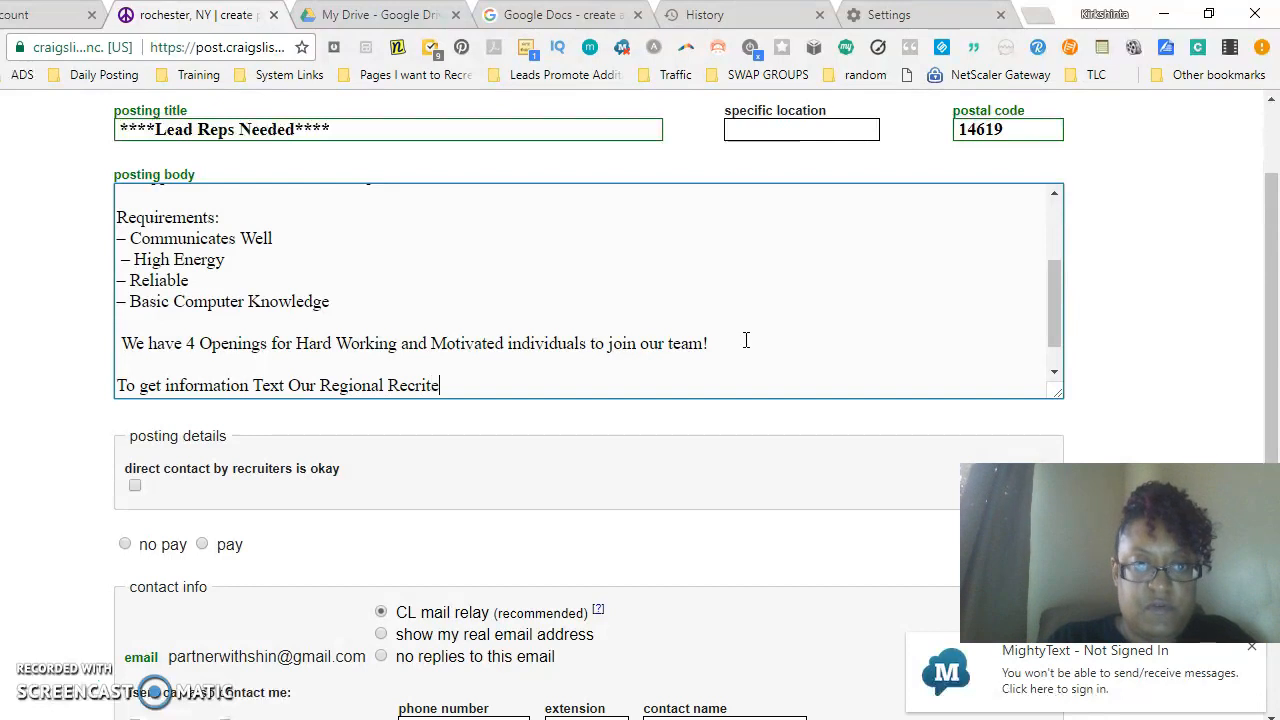
key(BackSpace)
key(BackSpace)
key(BackSpace)
text(uit)
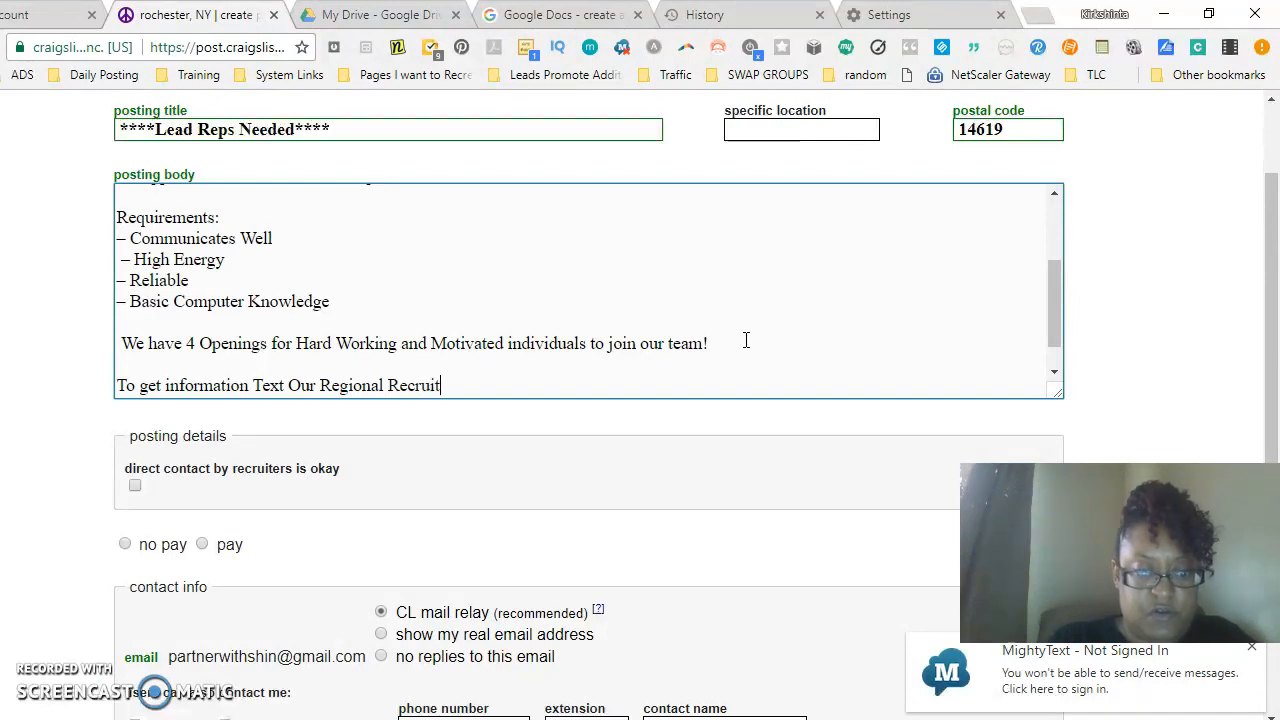
text(er at)
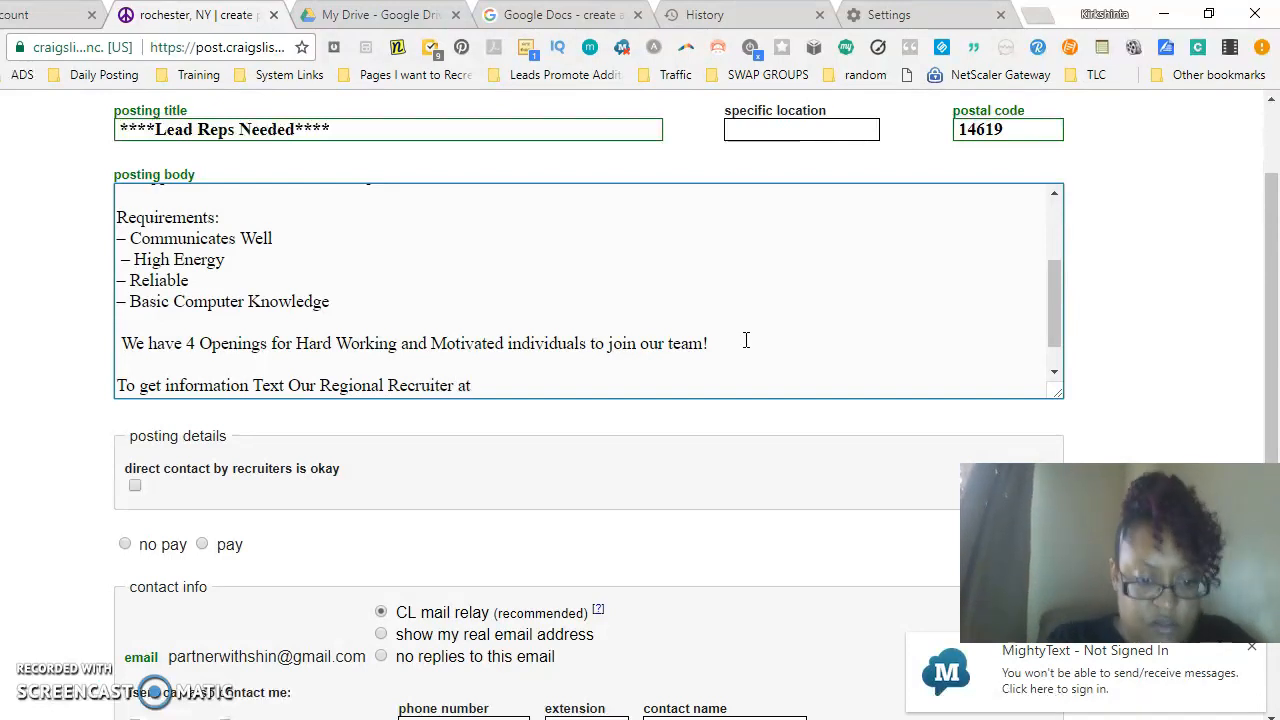
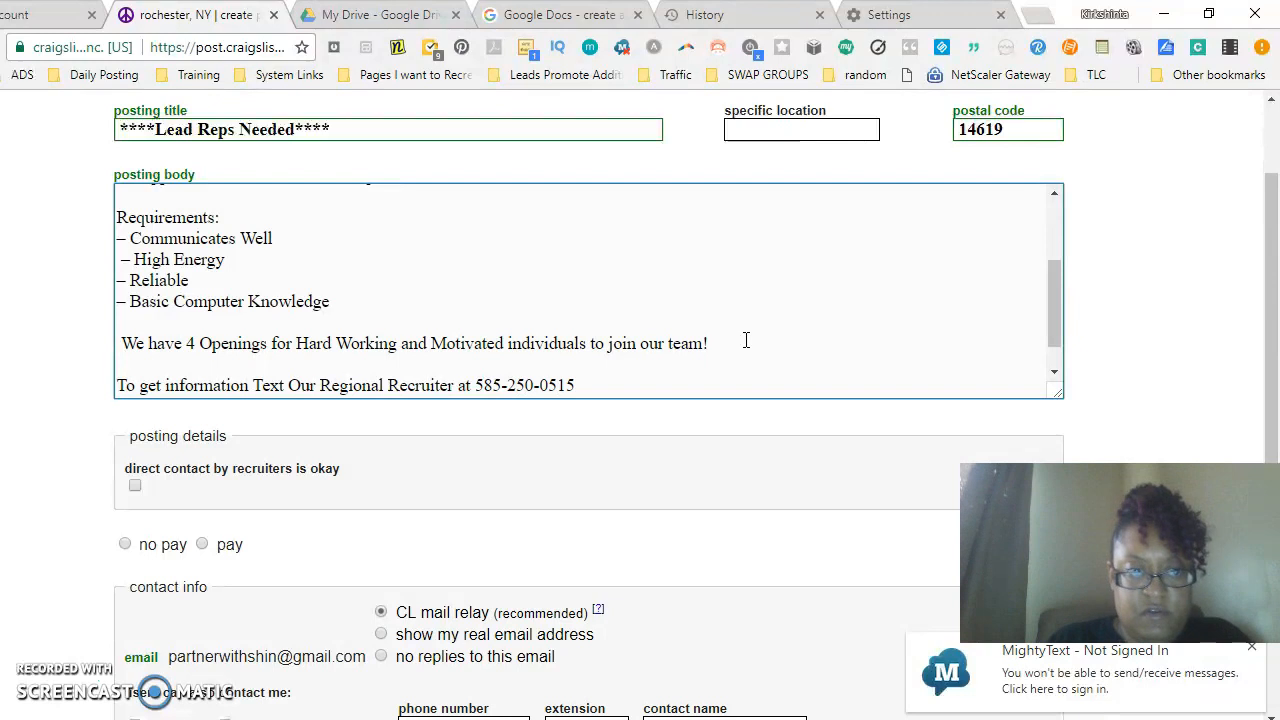
- Add a final paragraph "**Do Not Reply Via Email this Position Posting**" to the posting body
key(Return)
key(Return)
text(**)
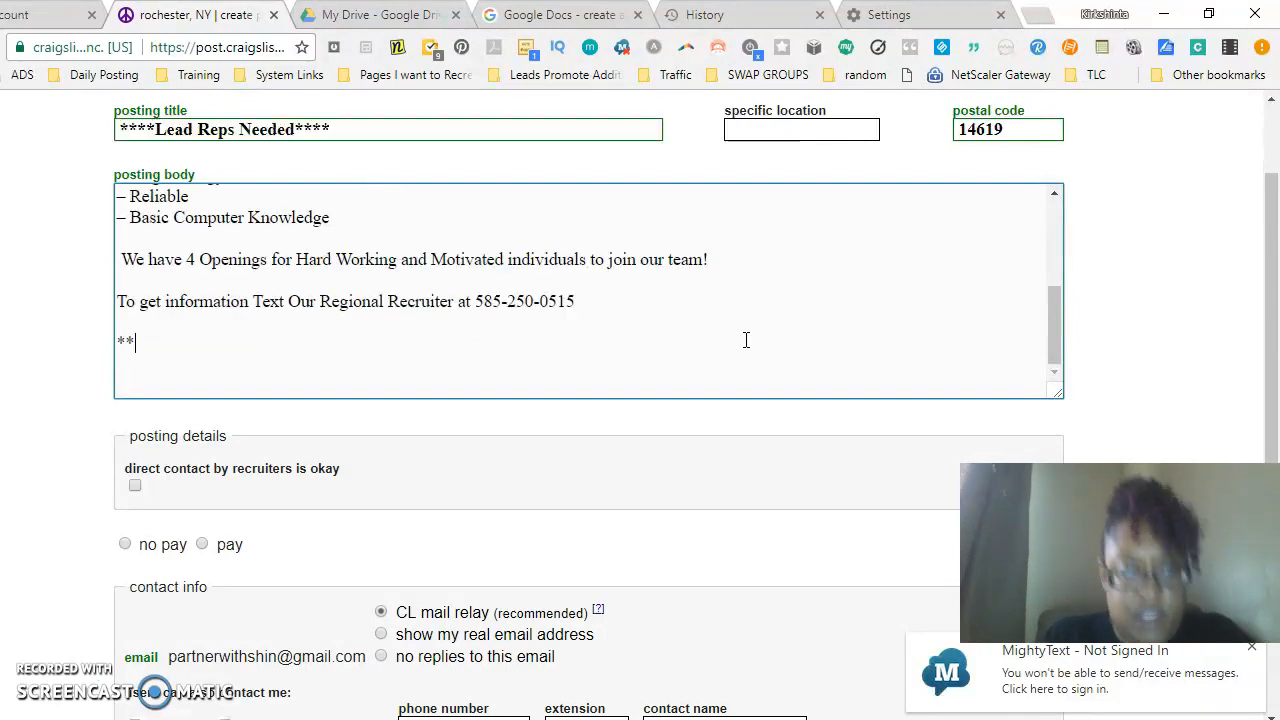
text(Do Not Reply Via E)
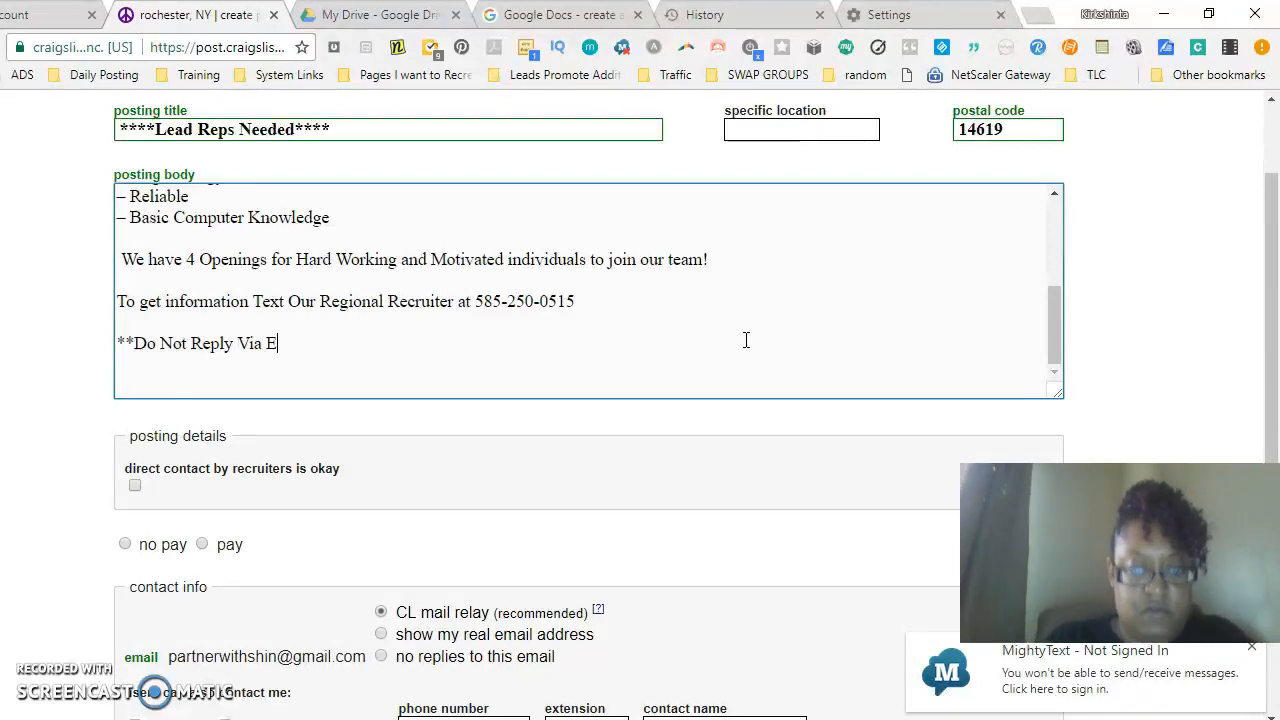
text(mail t this)
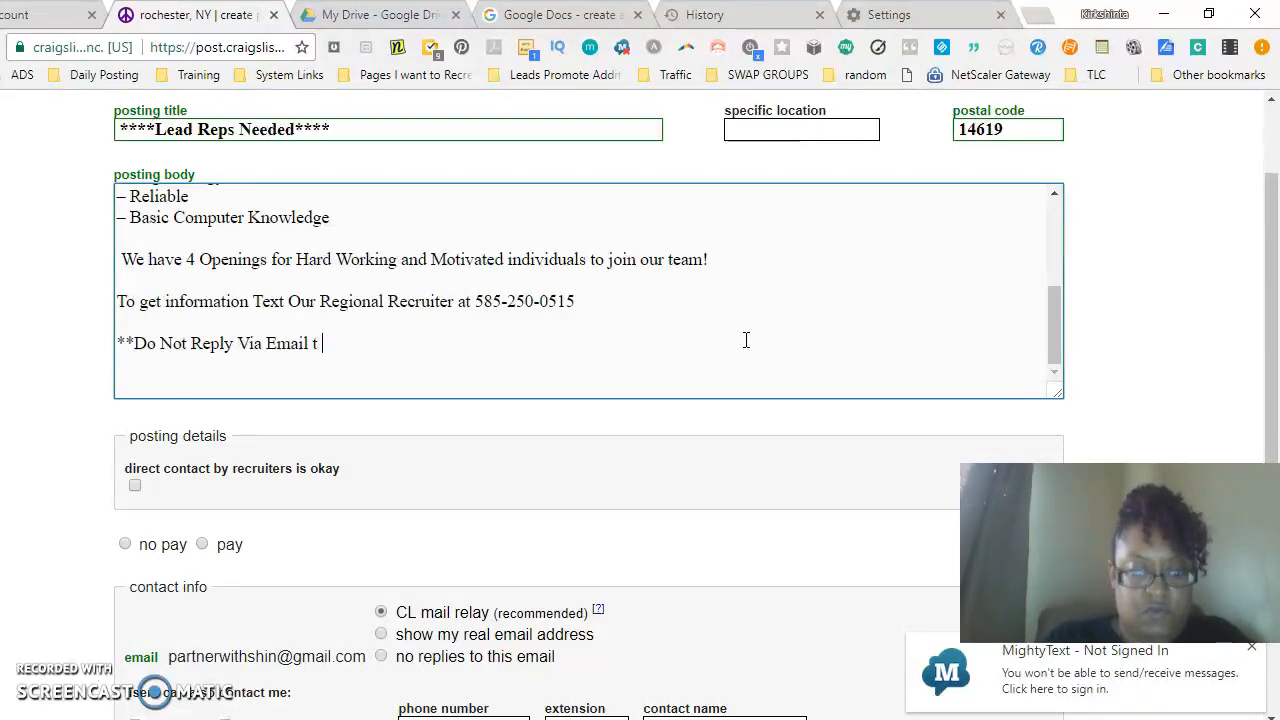
key(BackSpace)
key(BackSpace)
key(BackSpace)
key(BackSpace)
text(his Off)
key(BackSpace)
key(BackSpace)
key(BackSpace)
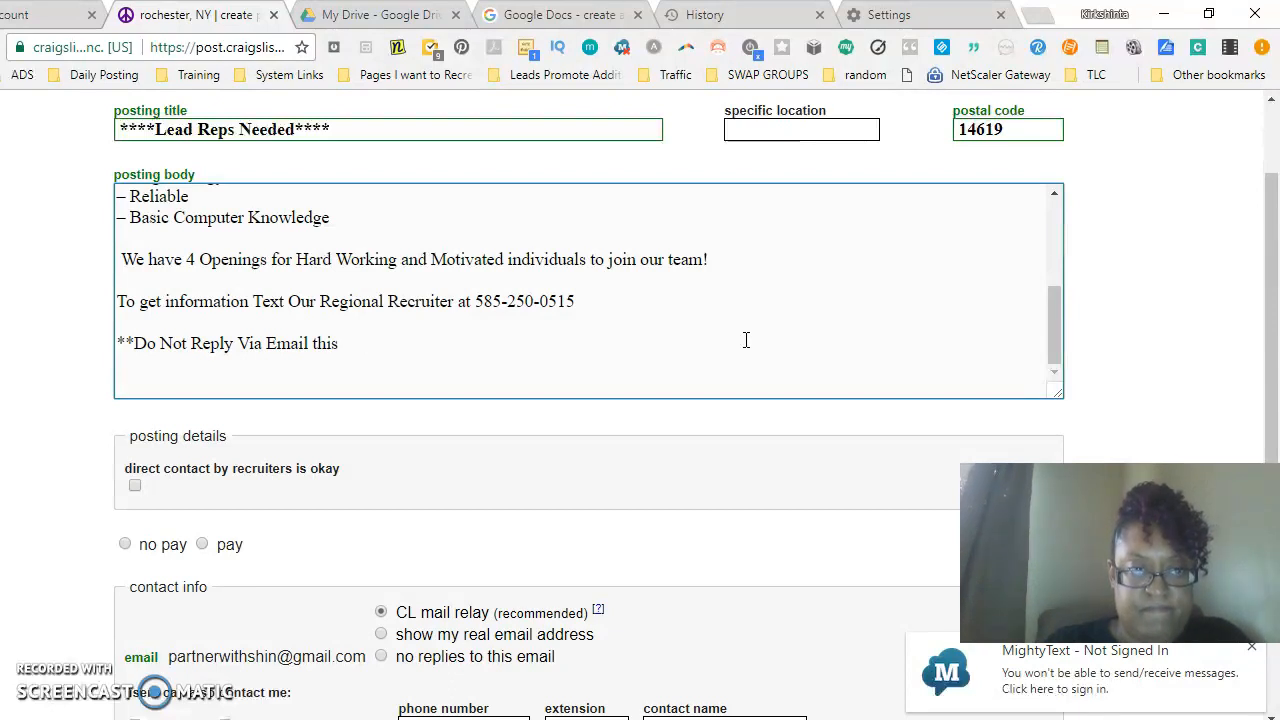
text(Po)
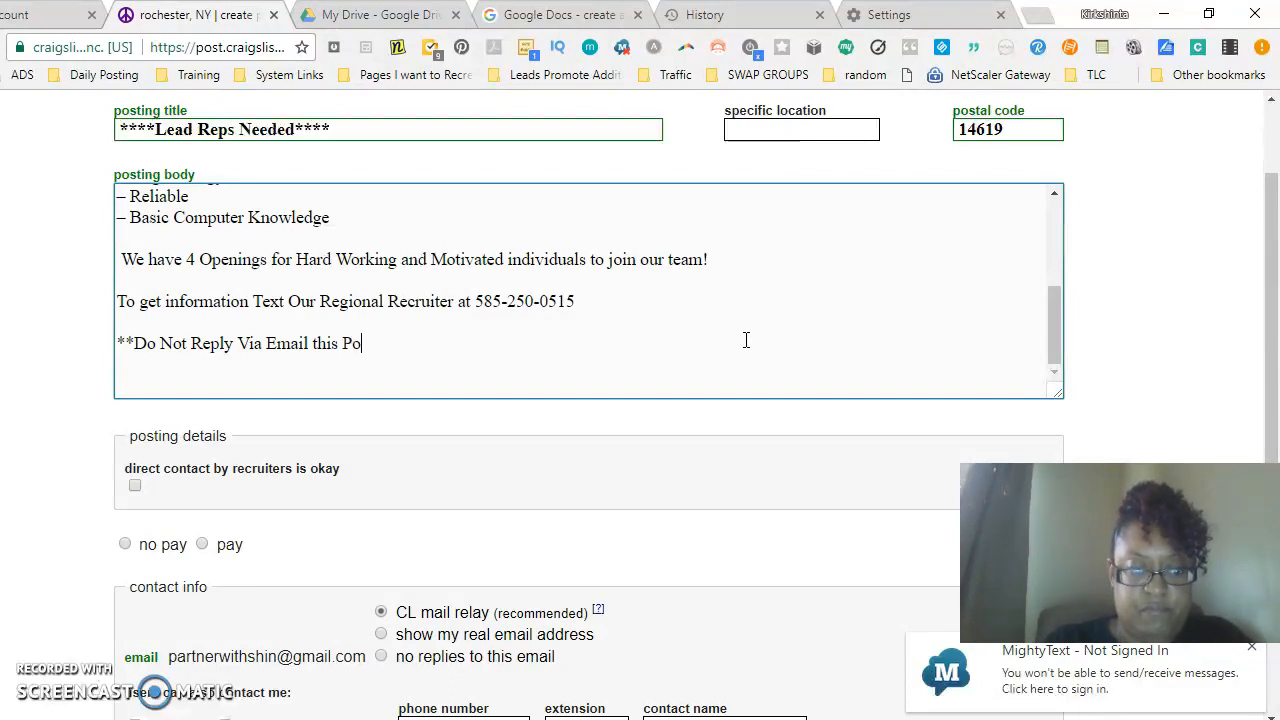
text(sition Post)
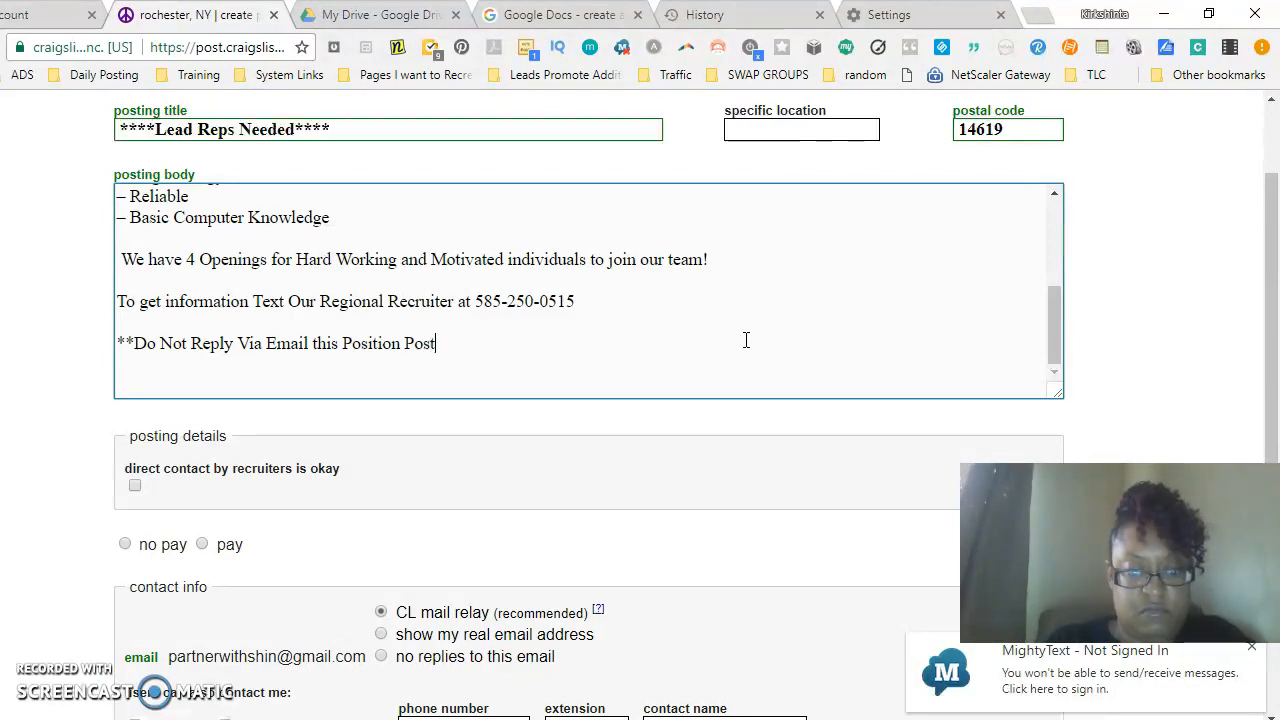
text(ing**)
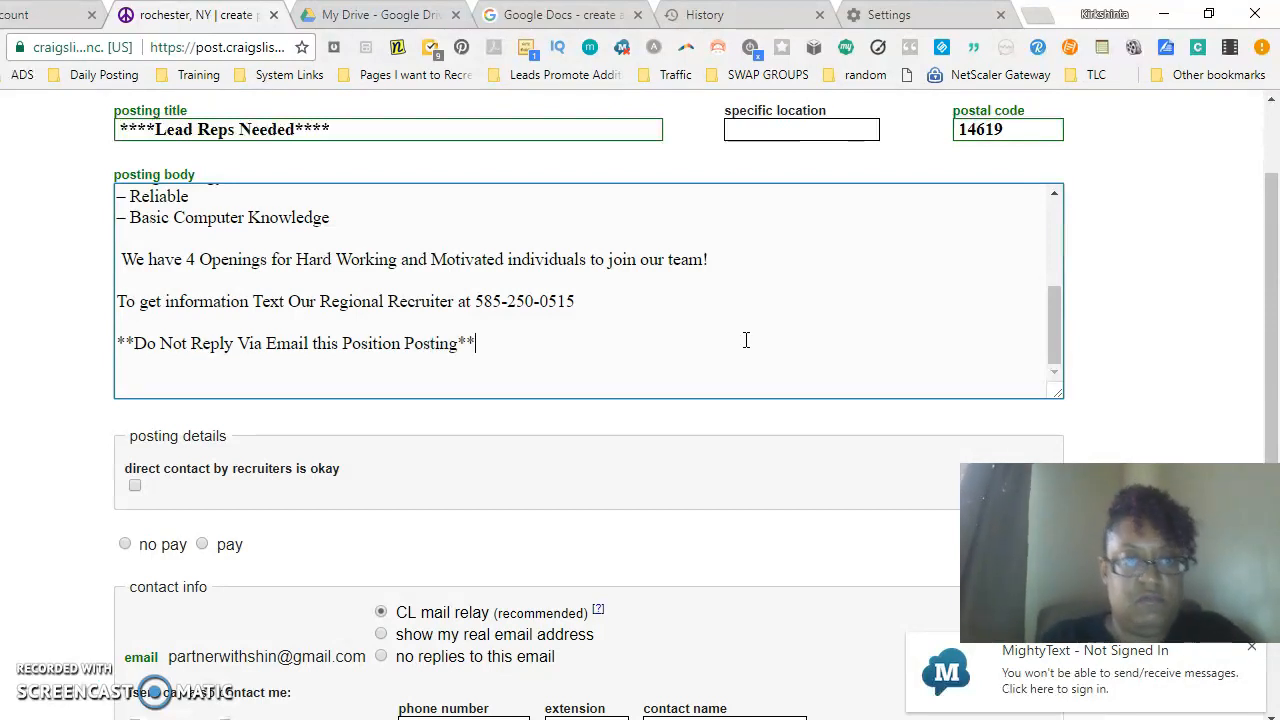
- Search Google Drive for "bold" to look up formatting notes
click(745, 311)
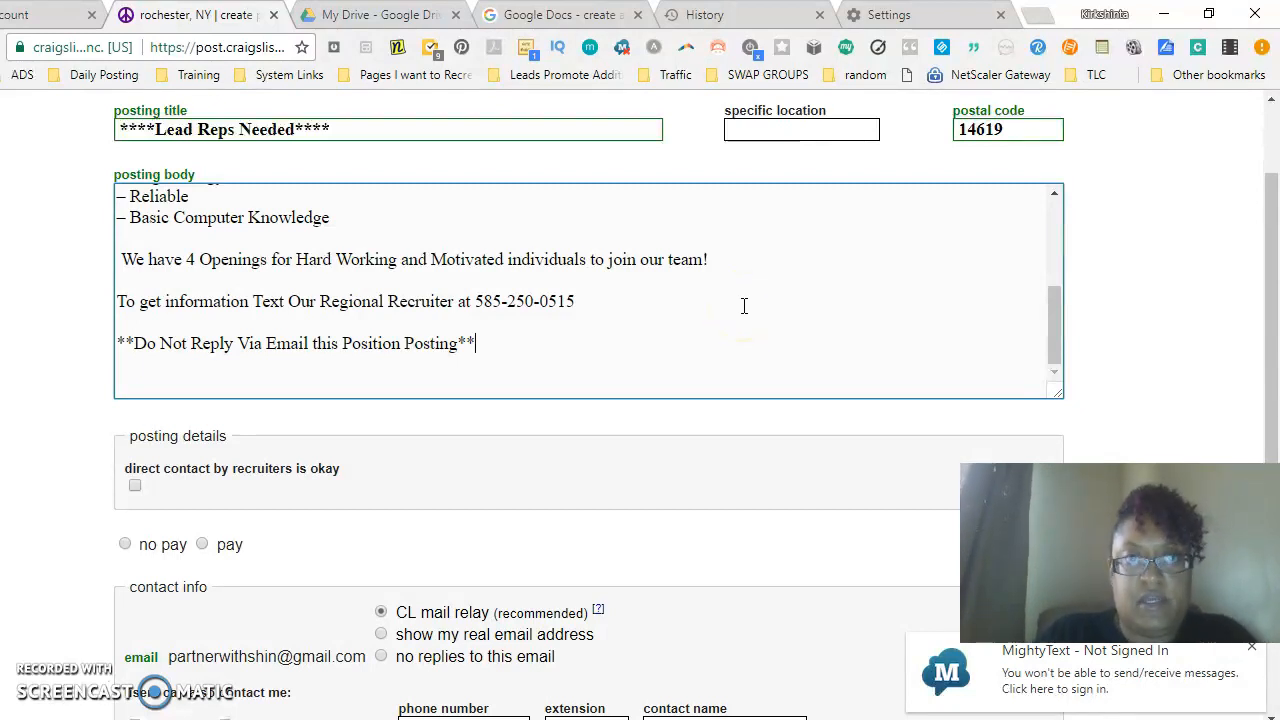
click(330, 18)
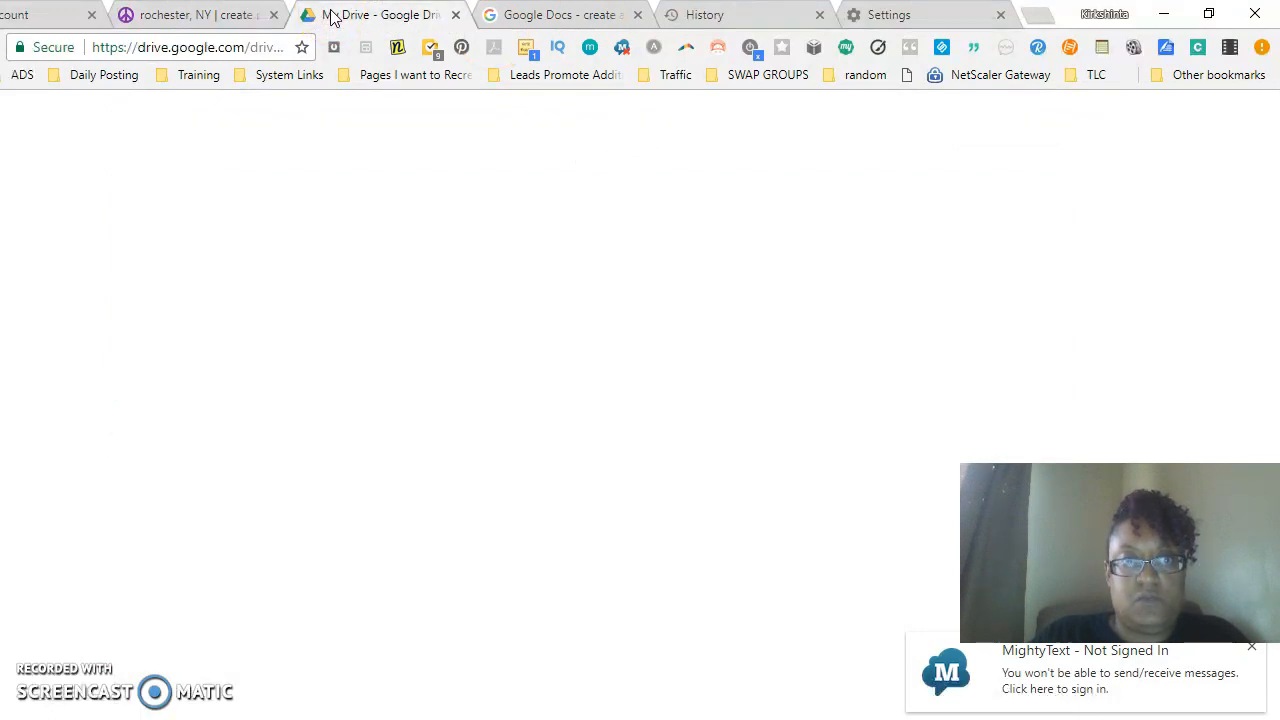
click(263, 123)
text(bold)
key(Return)
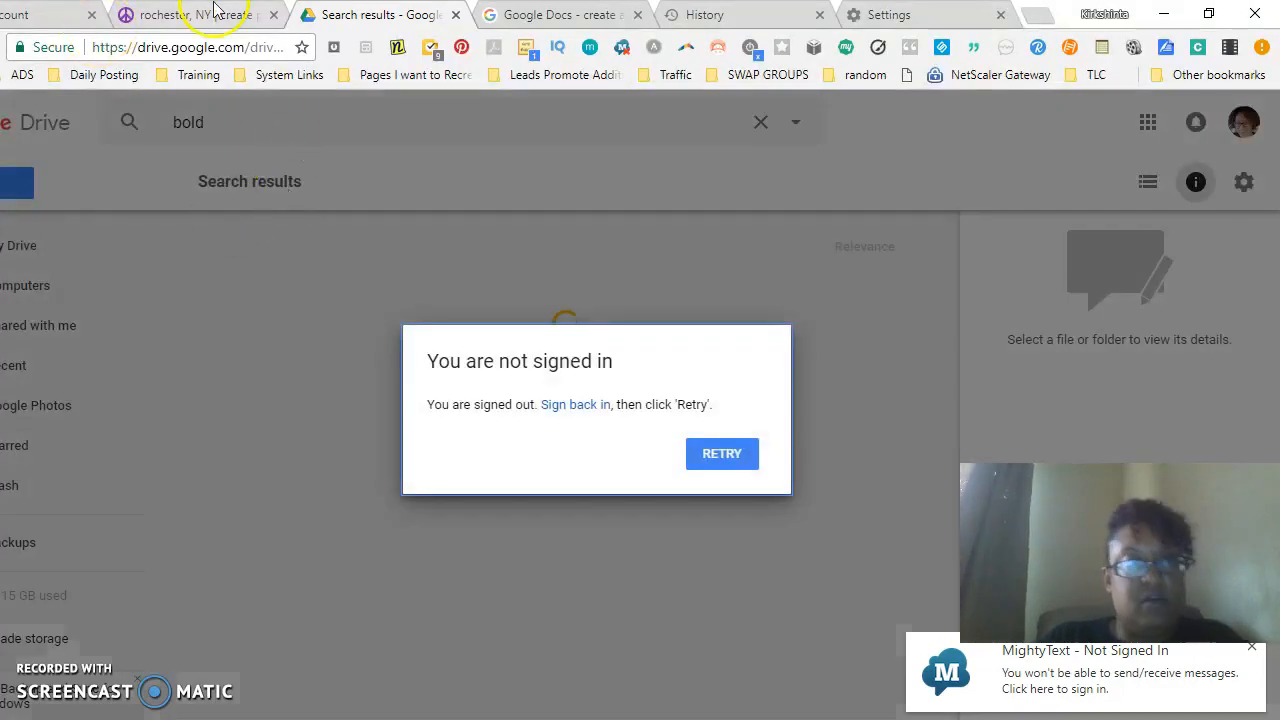
- Return to the posting and add <br> <Big> tags after the Do Not Reply line
click(190, 14)
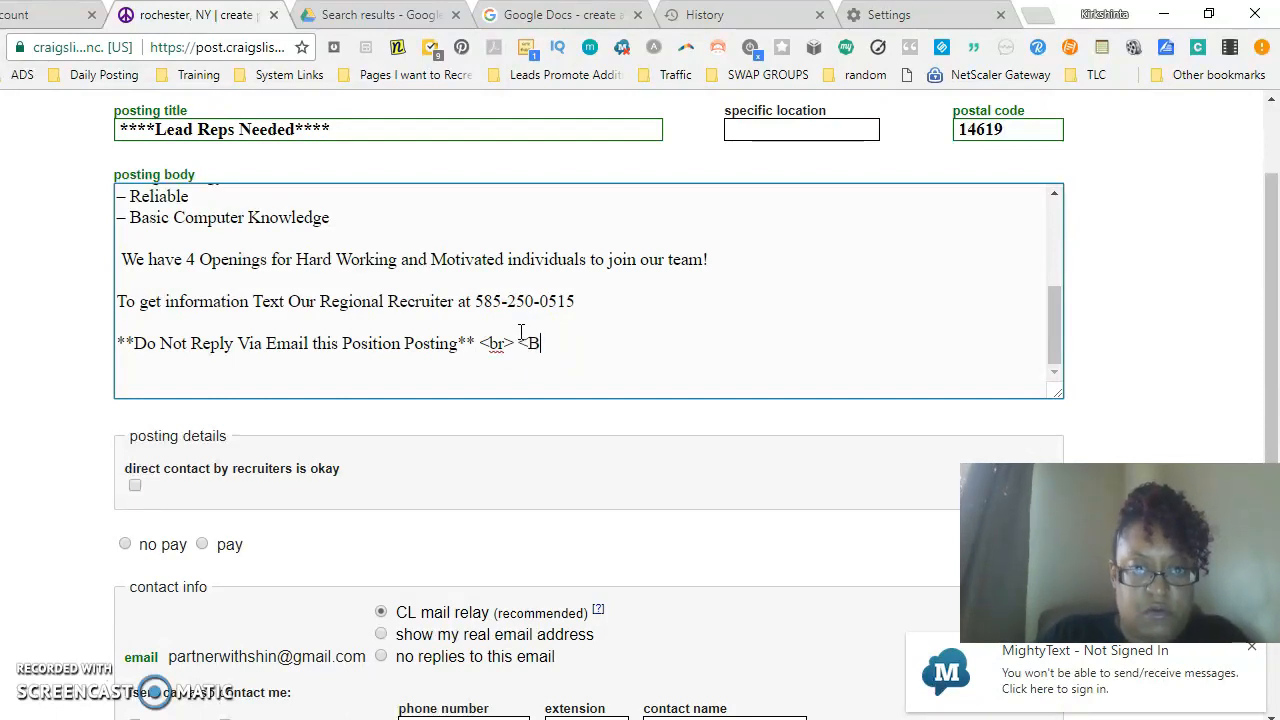
click(484, 347)
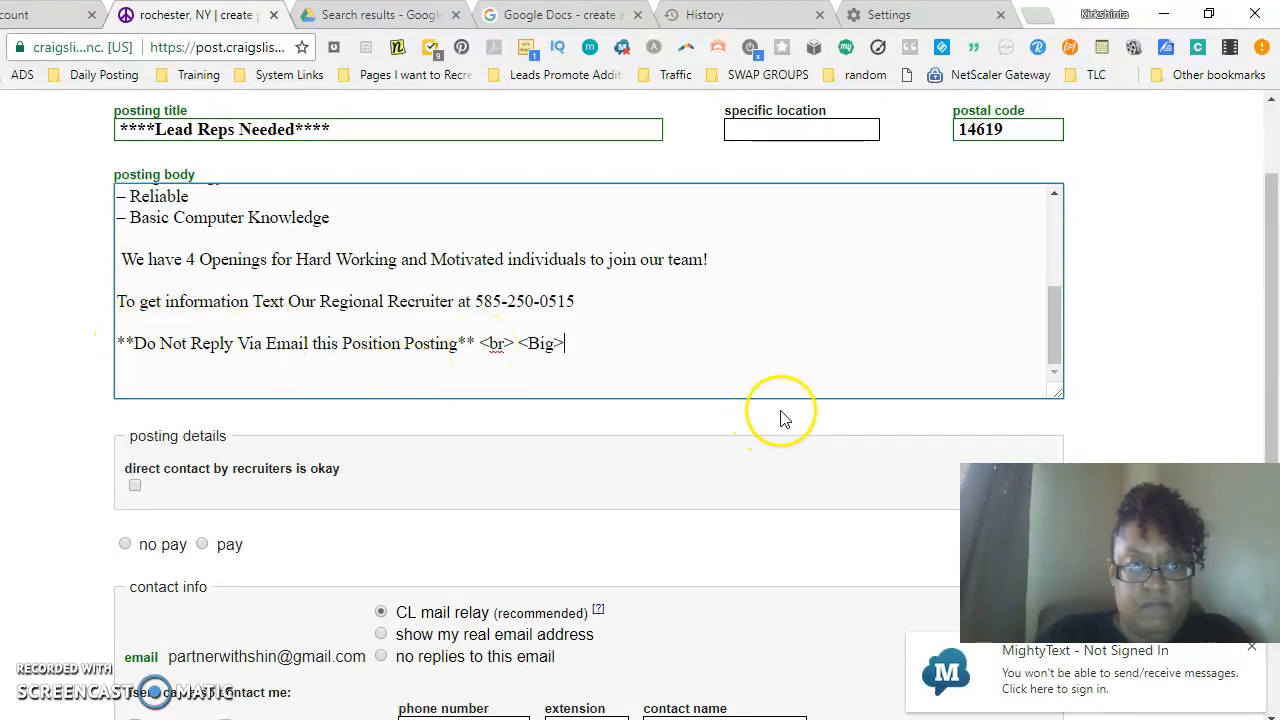
- Choose paid compensation and describe it as "$500 -$1000 Weekly after Training"
click(208, 547)
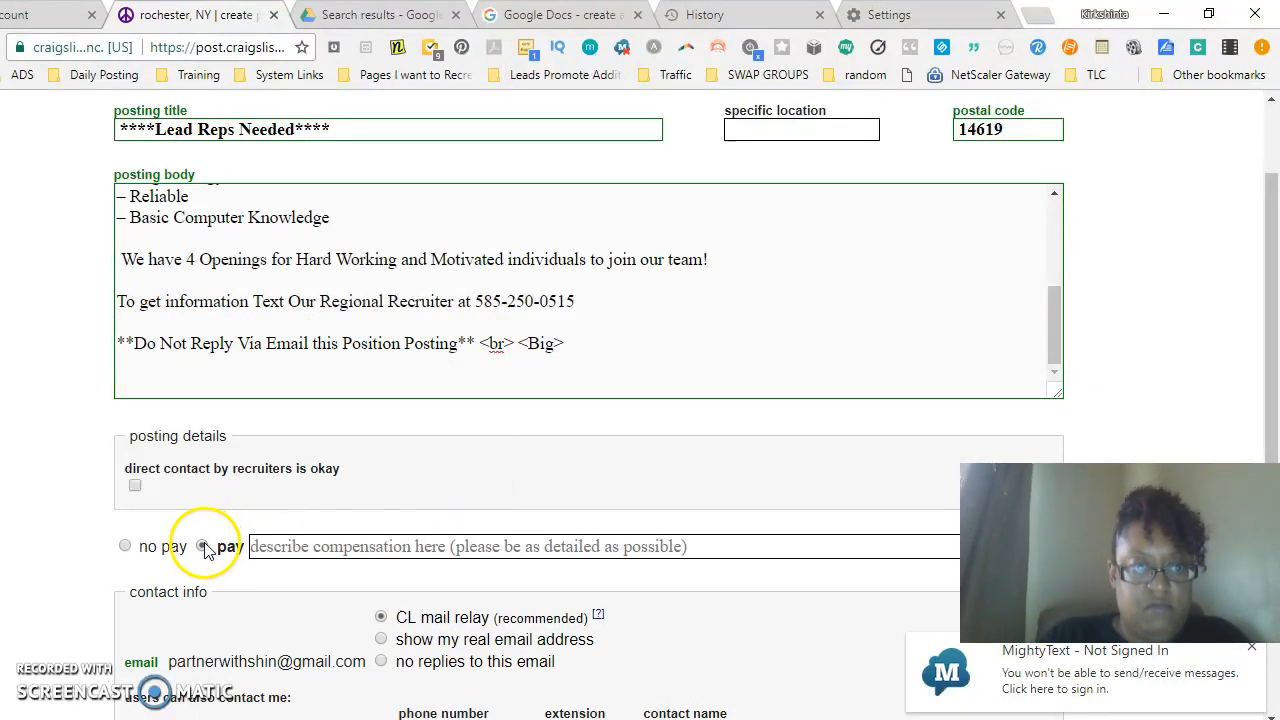
click(322, 545)
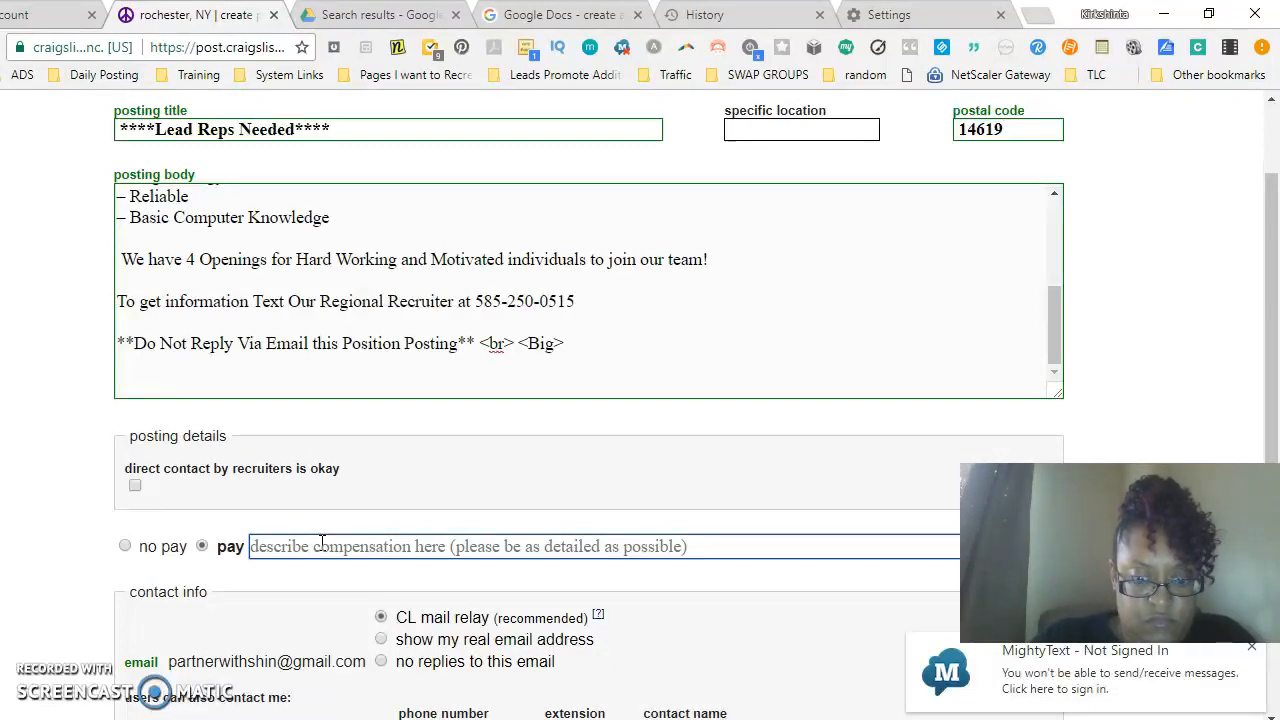
text(D)
key(BackSpace)
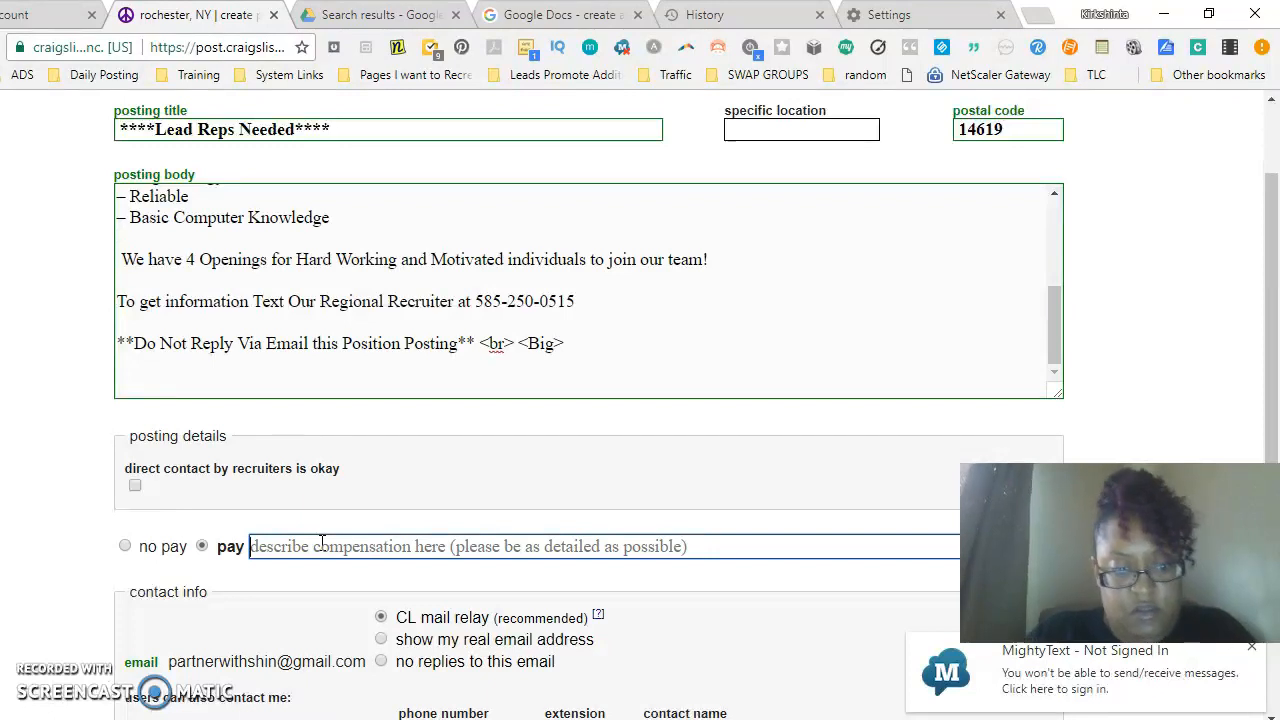
text($)
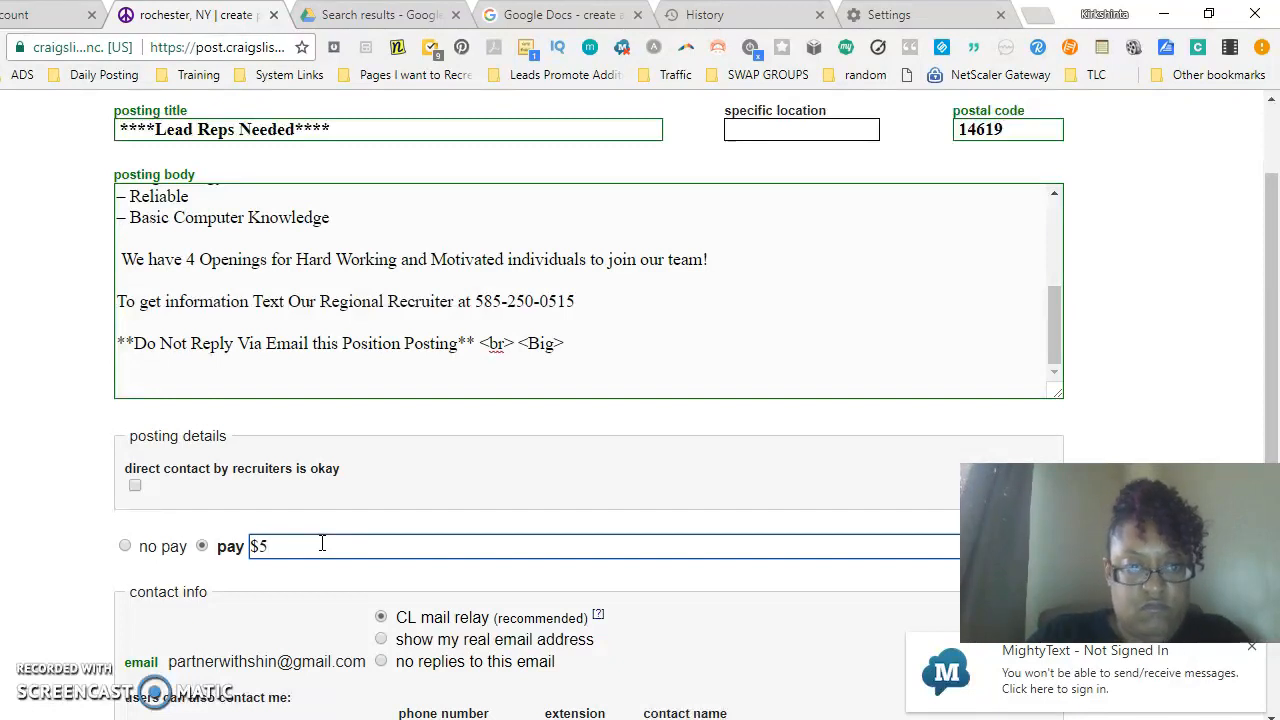
text(500 -$1000)
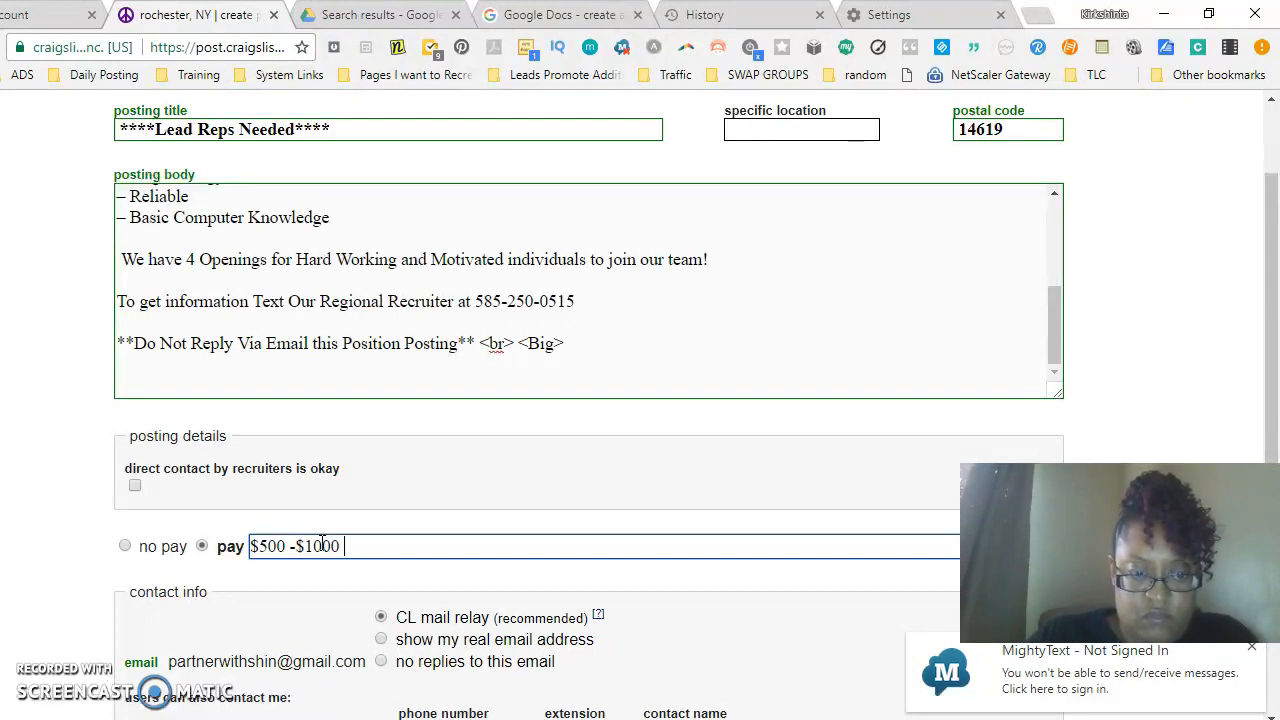
text( after Training)
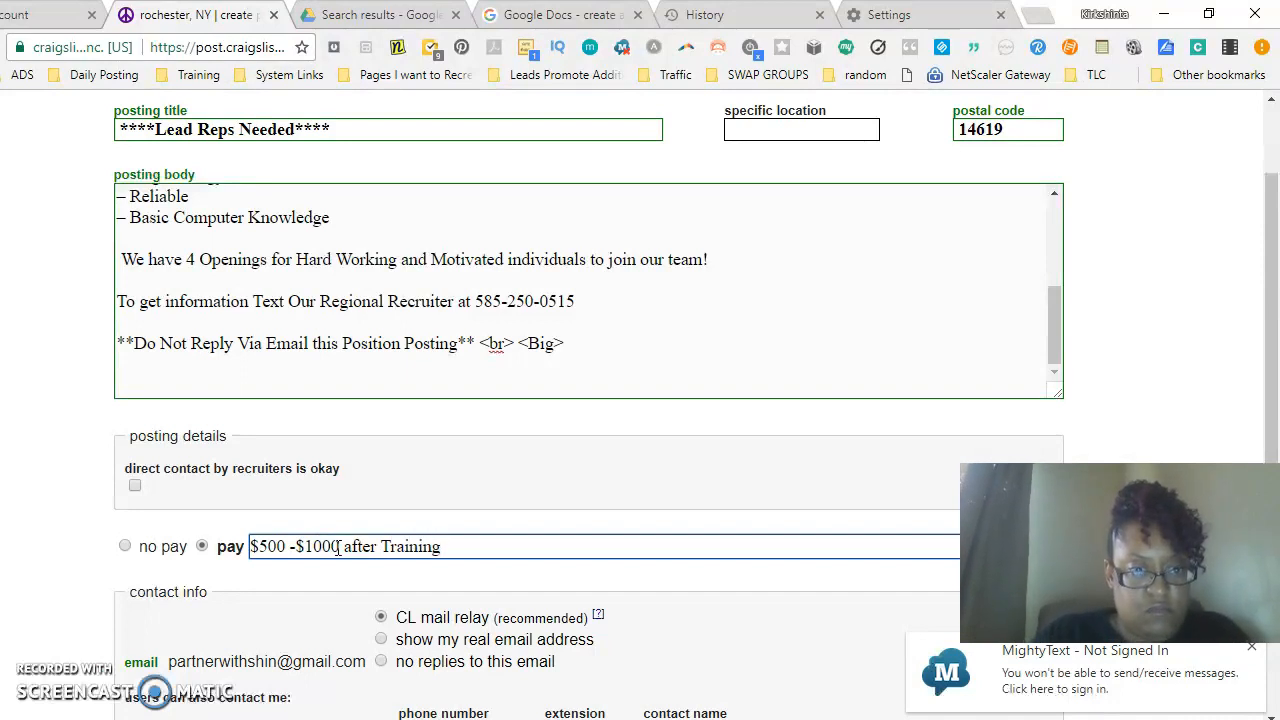
text( Wee)
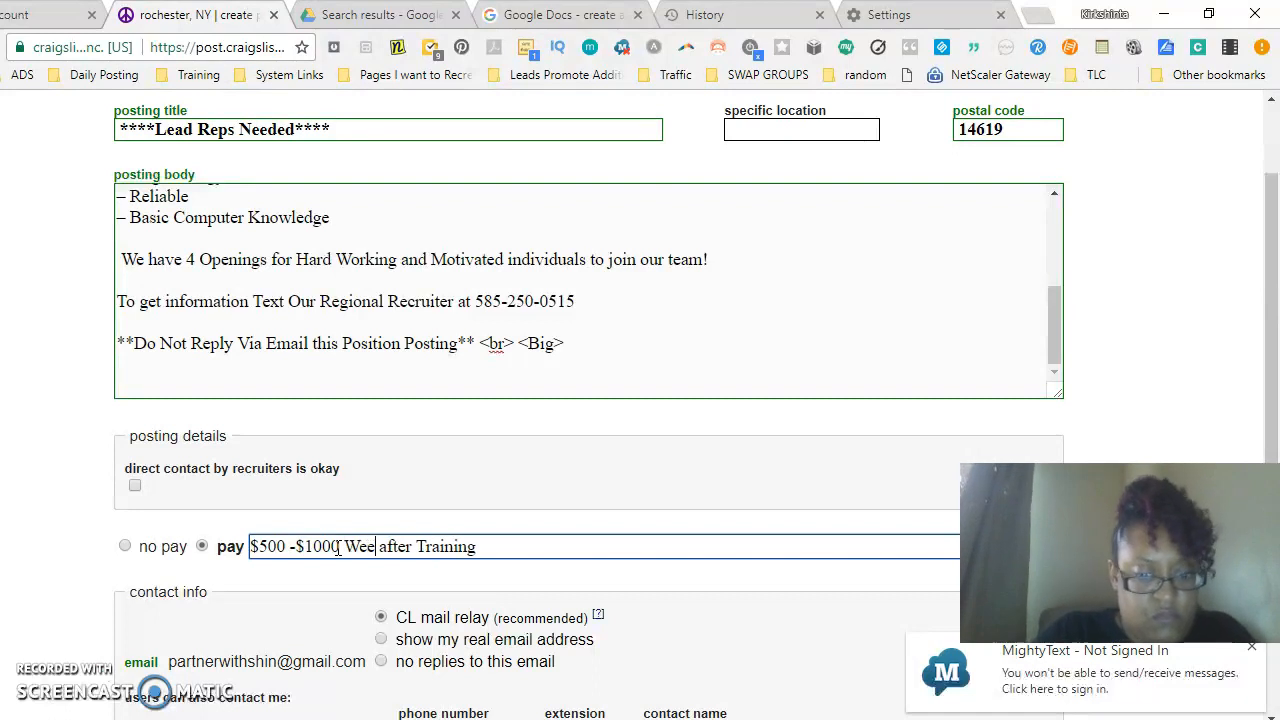
text(kly)
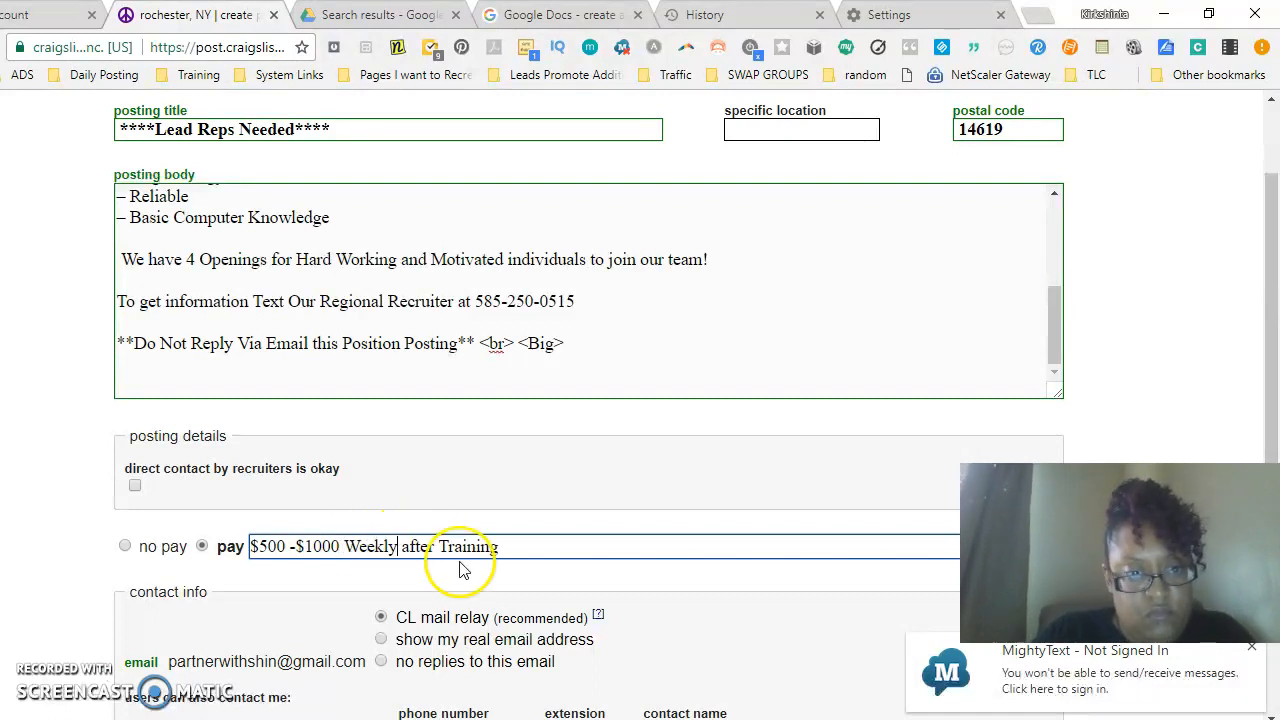
- Allow users to also contact by text in the contact info section
drag(1276, 368, 1260, 495)
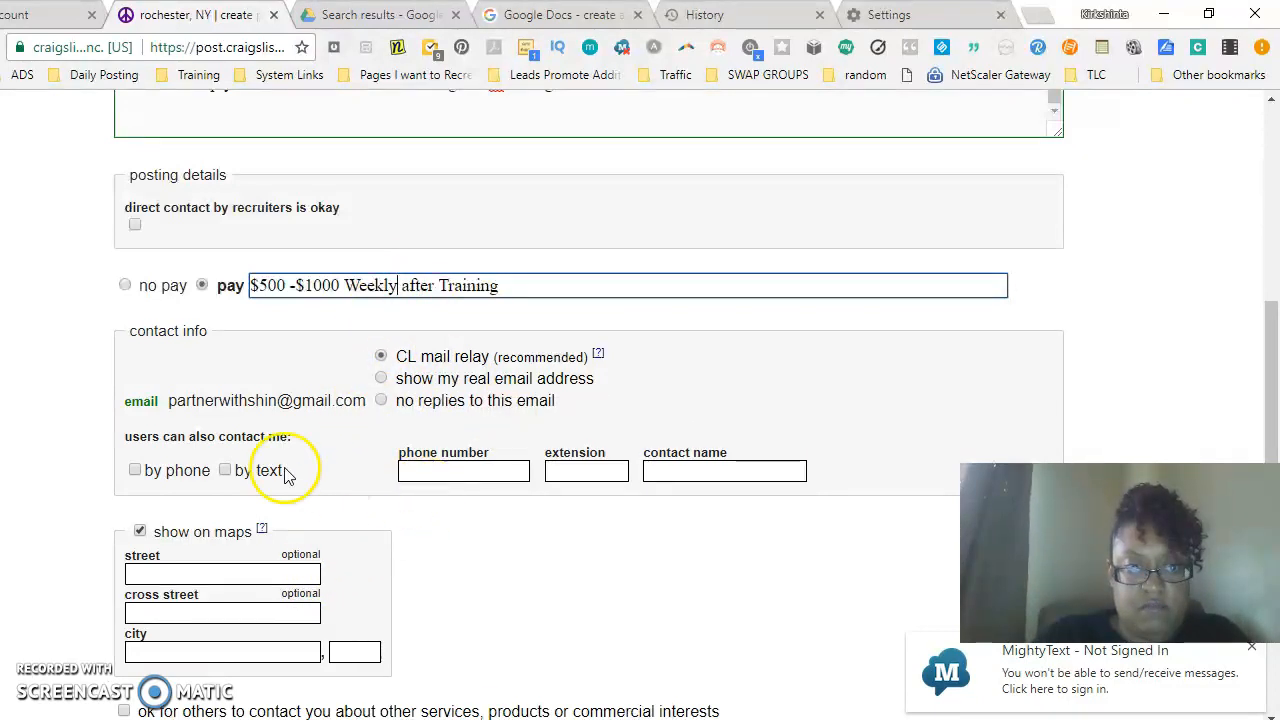
click(225, 470)
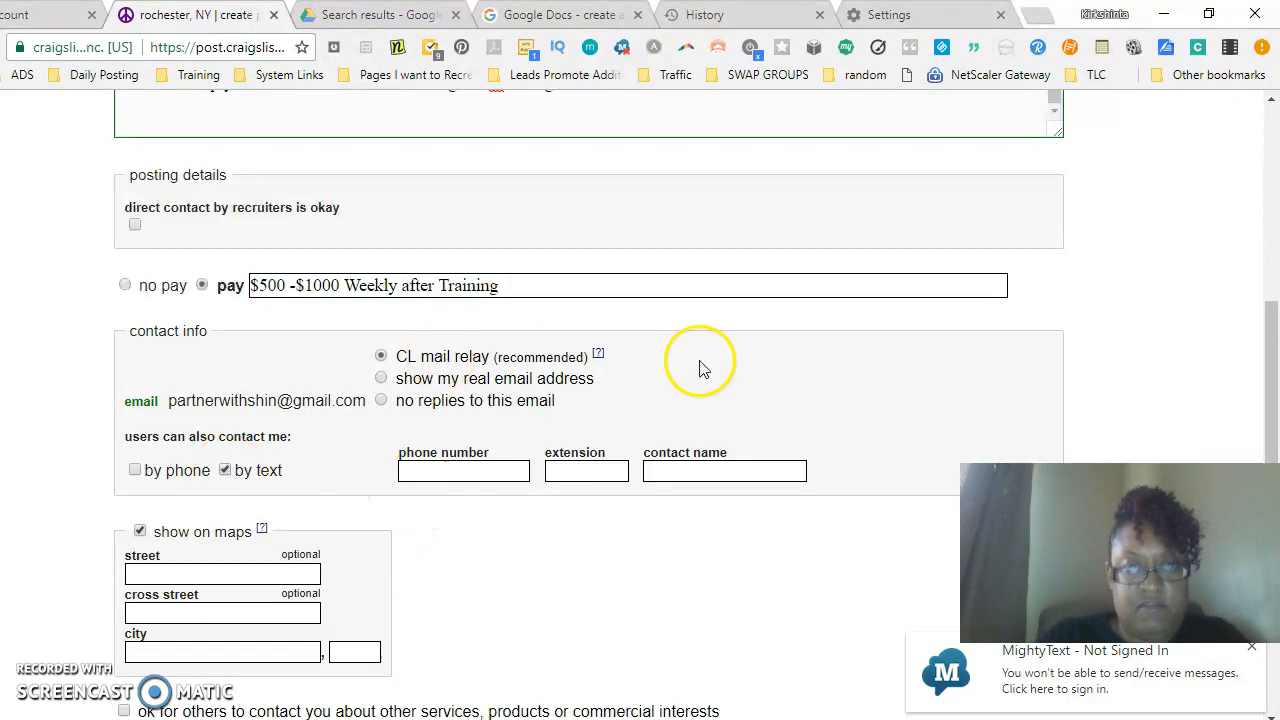
- Copy the recruiter's phone number from the posting body into the contact phone number field
scroll(1263, 354, up, 3)
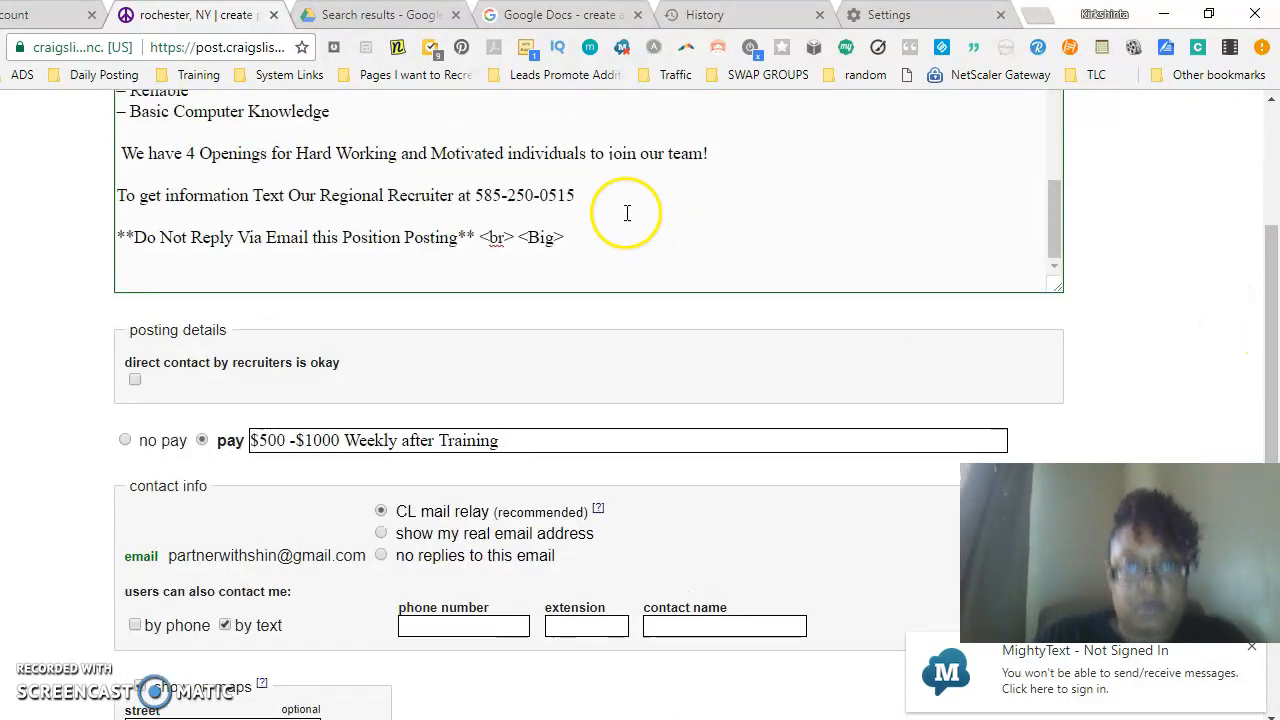
drag(575, 195, 476, 195)
key(ctrl+c)
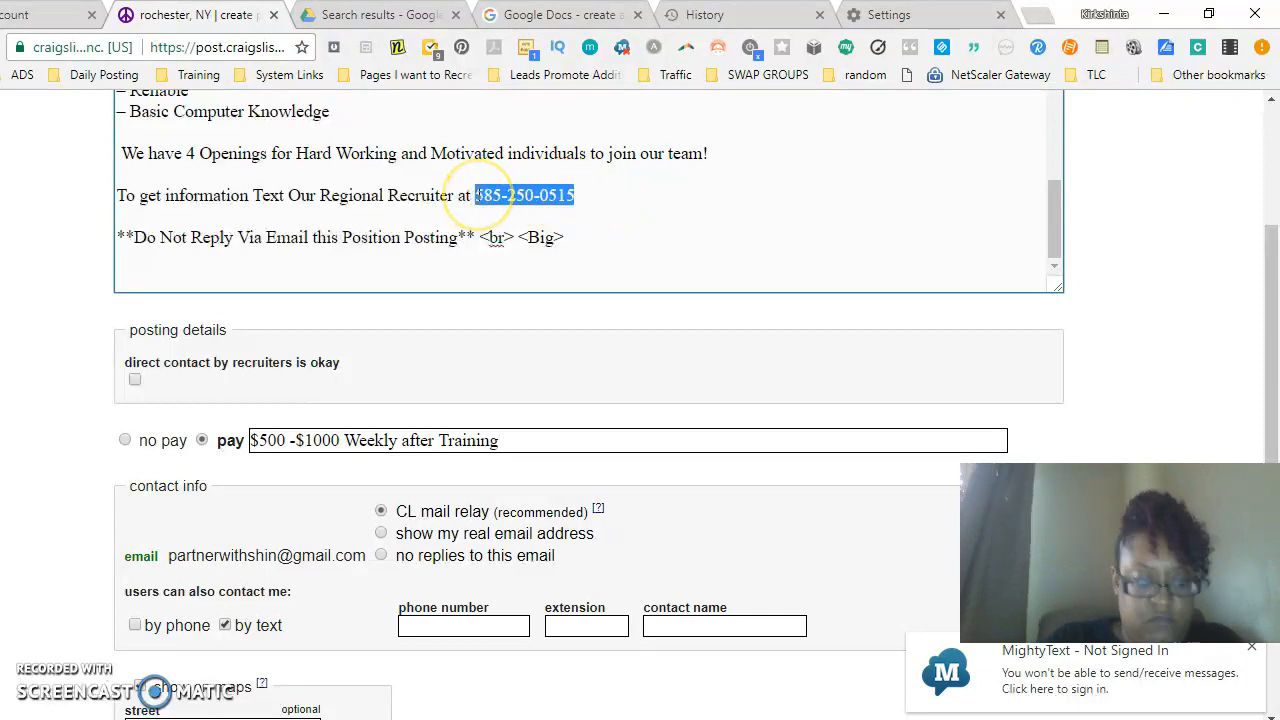
click(463, 625)
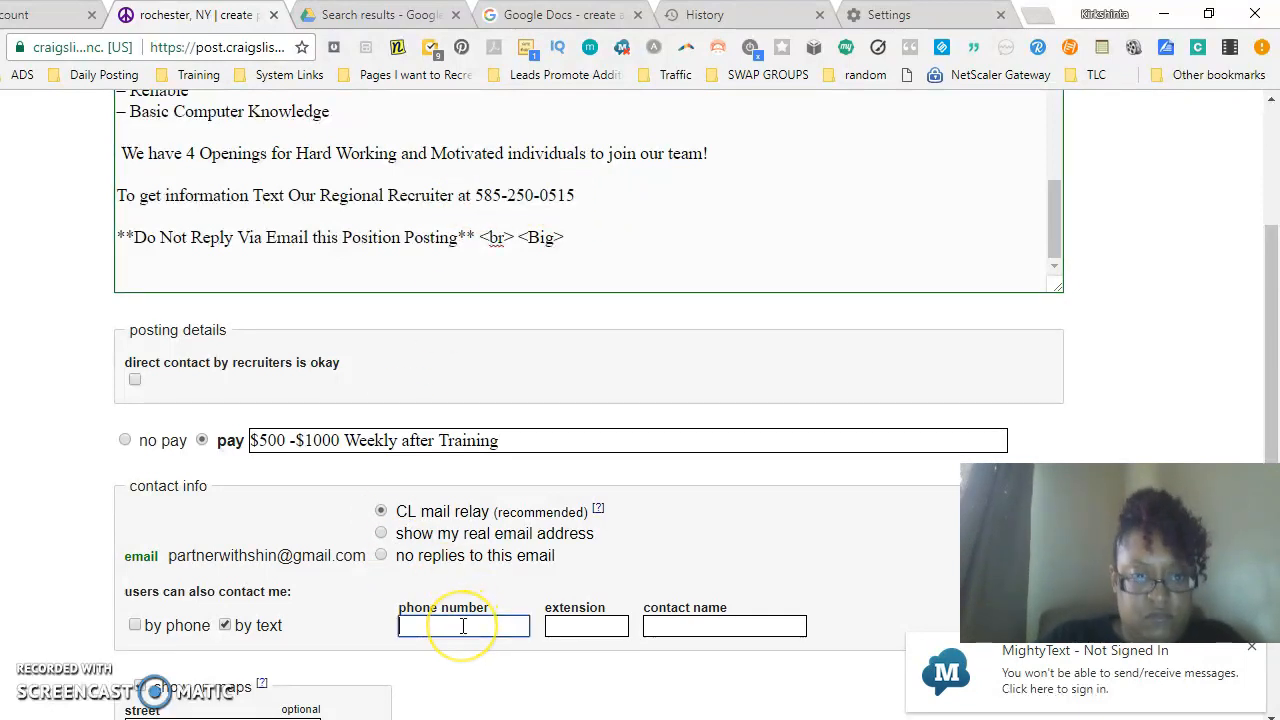
key(ctrl+v)
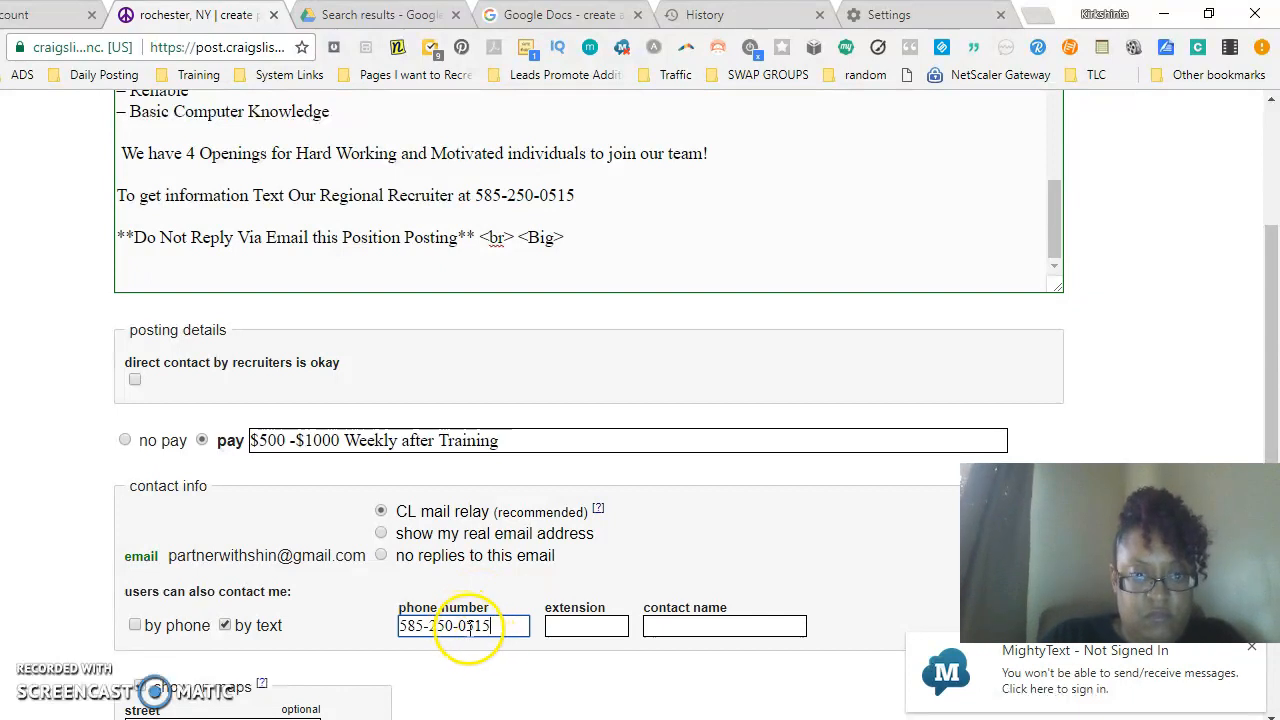
- Continue through the location map and image pages without adding images to reach the draft preview
drag(1262, 371, 1262, 545)
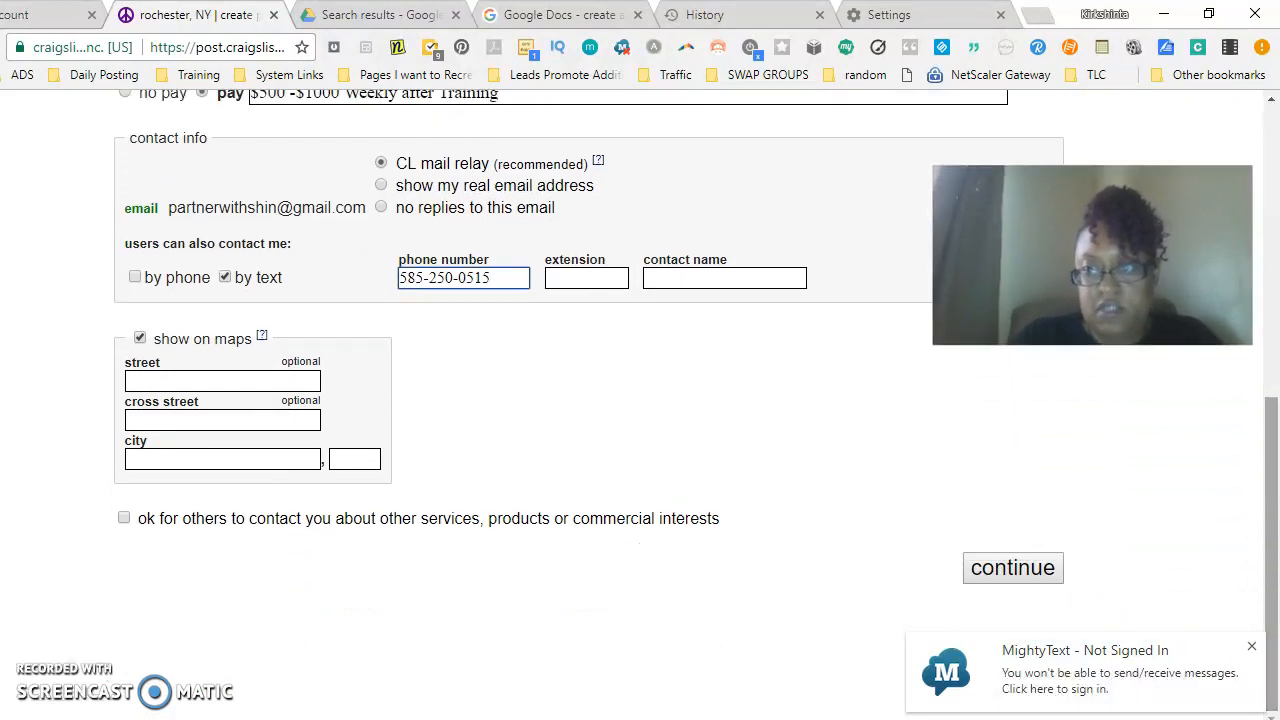
click(1025, 568)
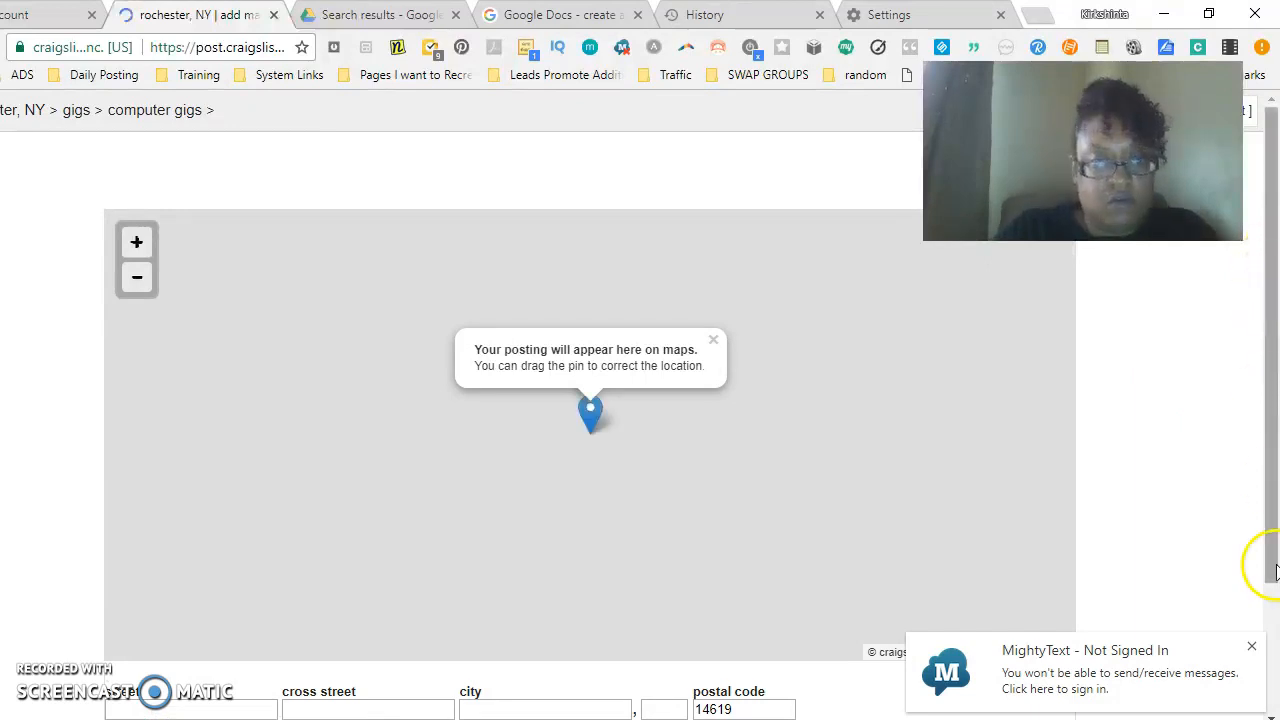
scroll(1275, 570, down, 2)
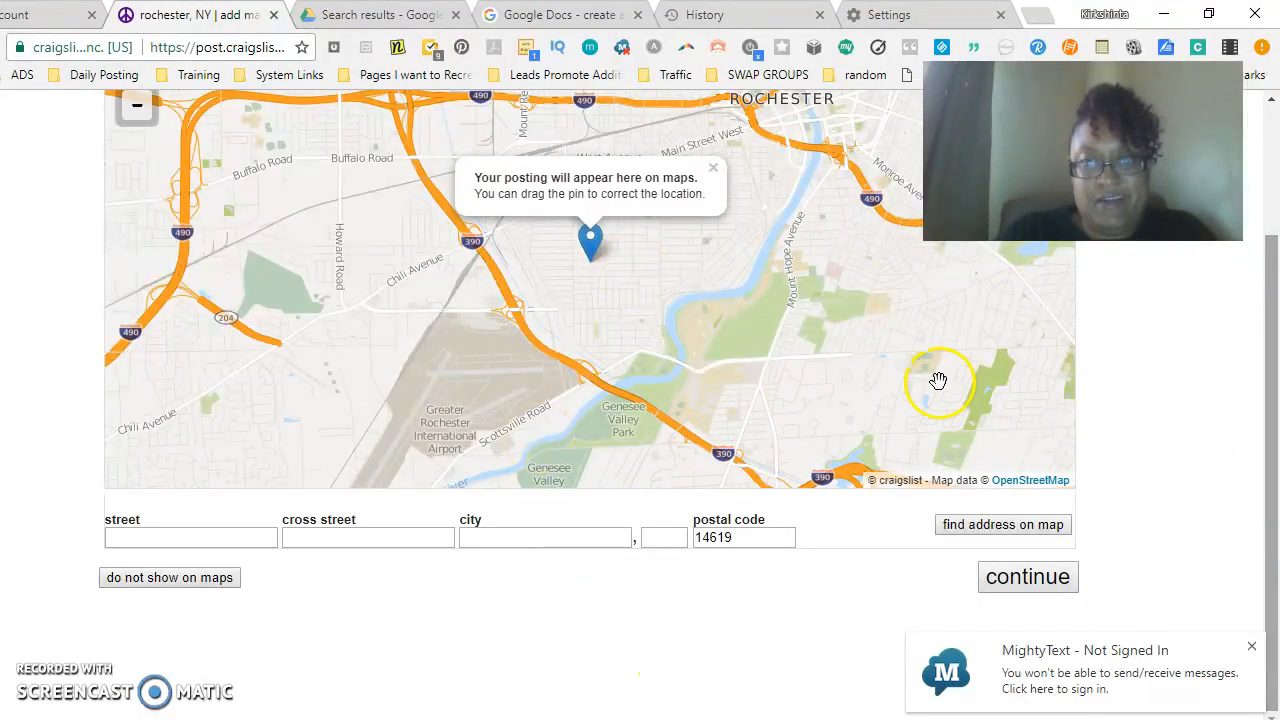
click(1033, 583)
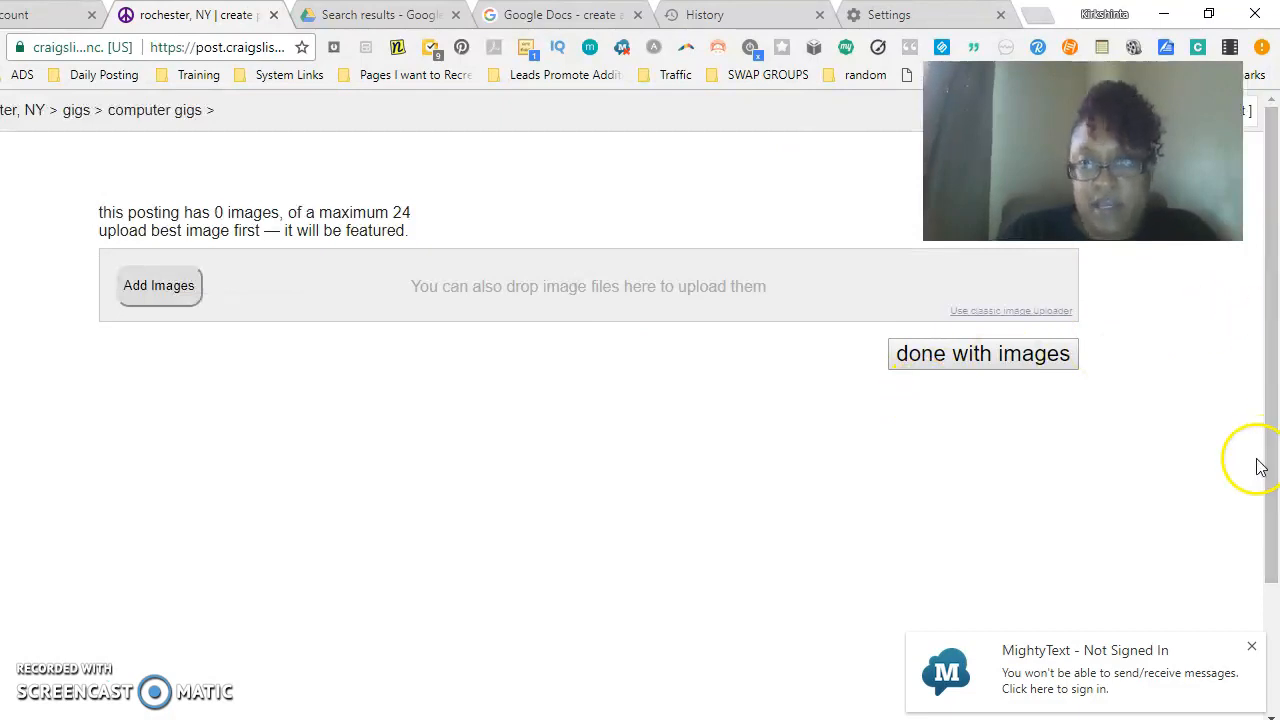
click(998, 366)
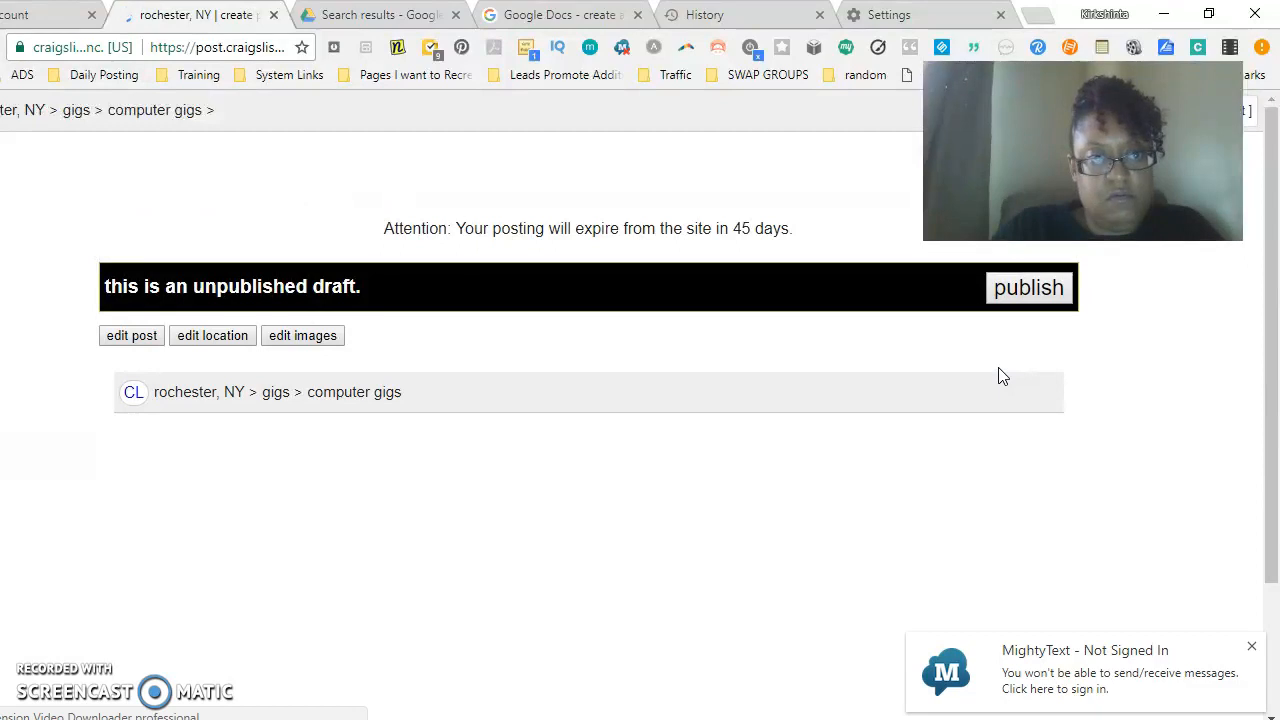
- Reopen the post for editing and insert a <BR> tag on a new line after the body's opening line
drag(1277, 297, 1277, 352)
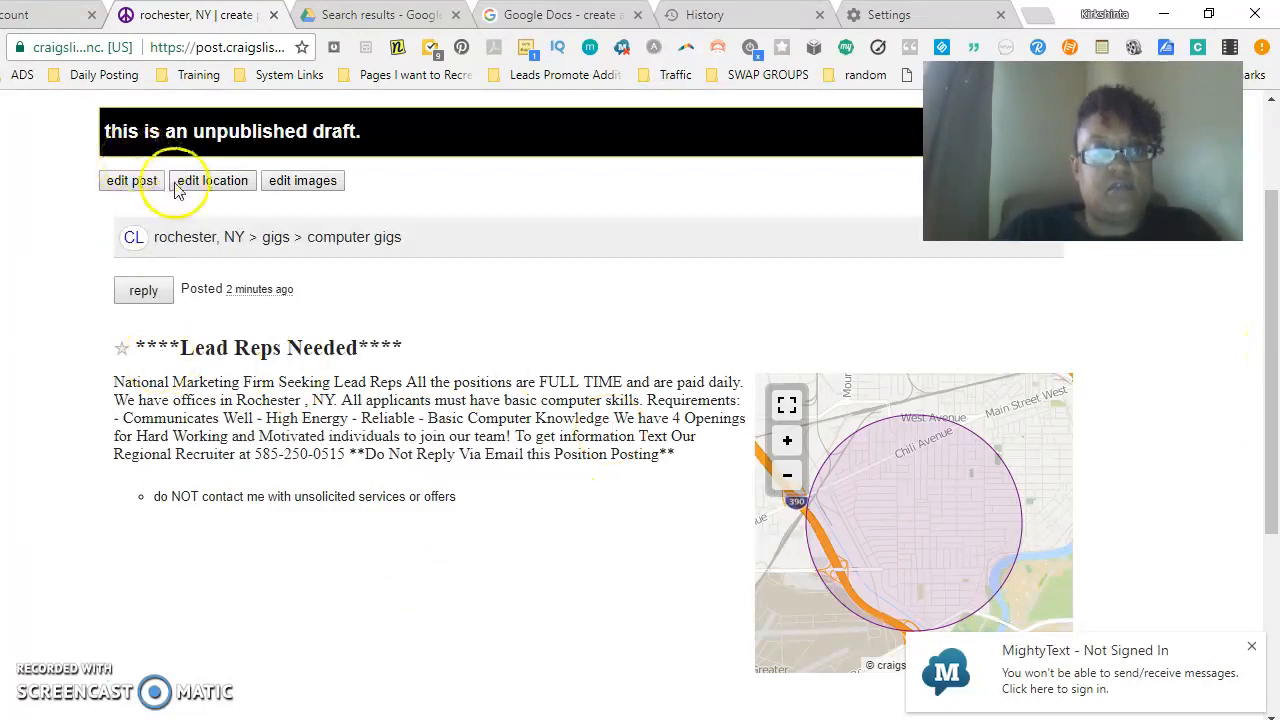
click(130, 185)
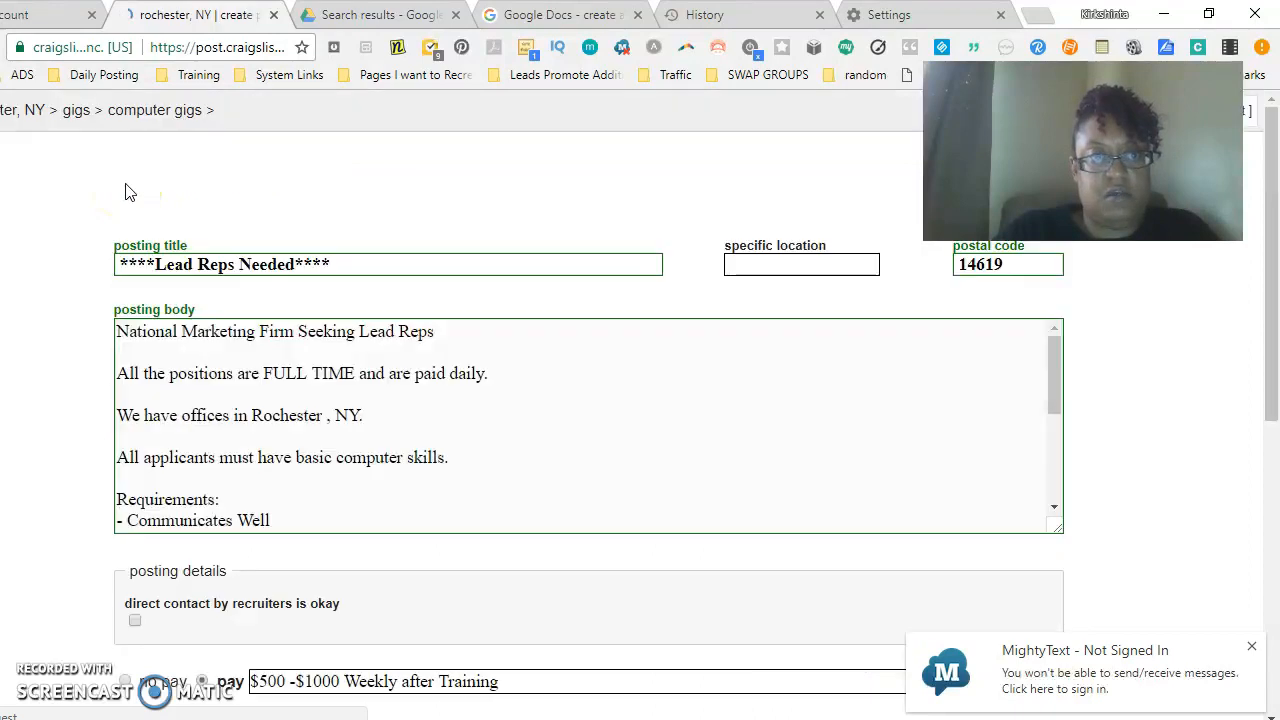
click(1052, 352)
click(454, 339)
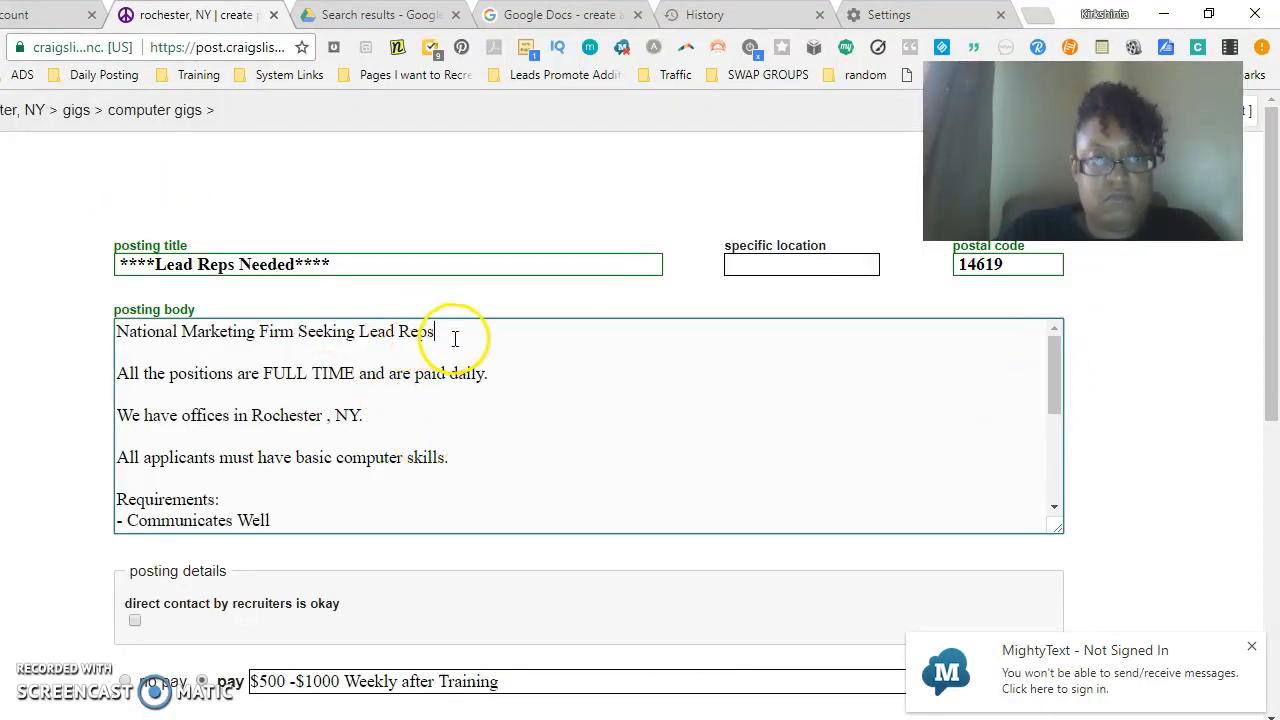
key(Return)
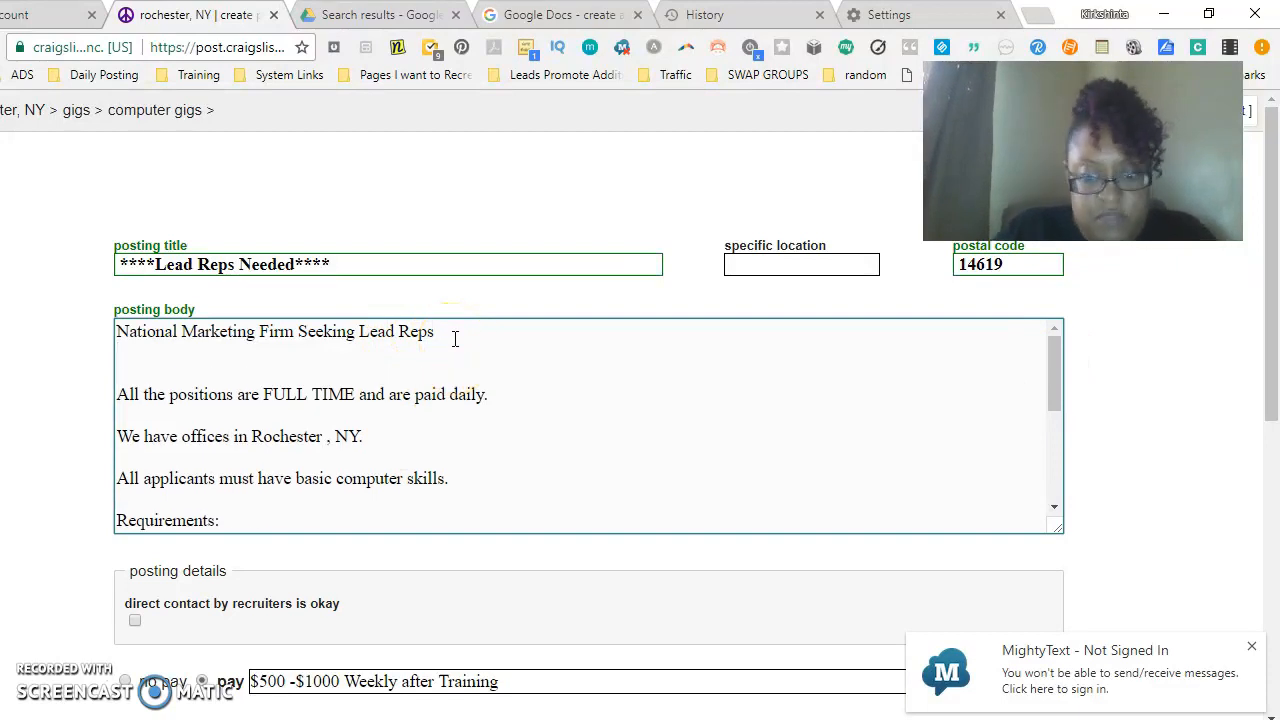
key(Return)
- Add <BR> tags on new lines after the full-time, offices and computer-skills sentences of the body
text(<BR>)
click(524, 408)
key(Return)
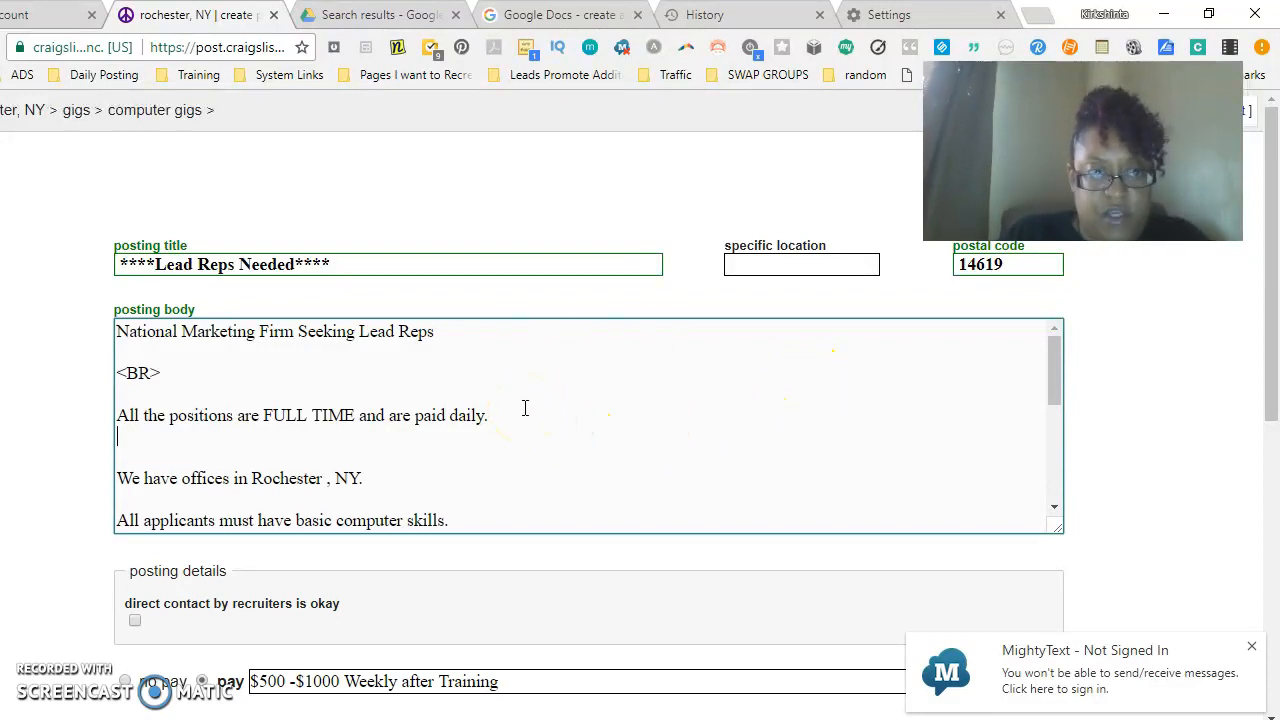
text(<BR>)
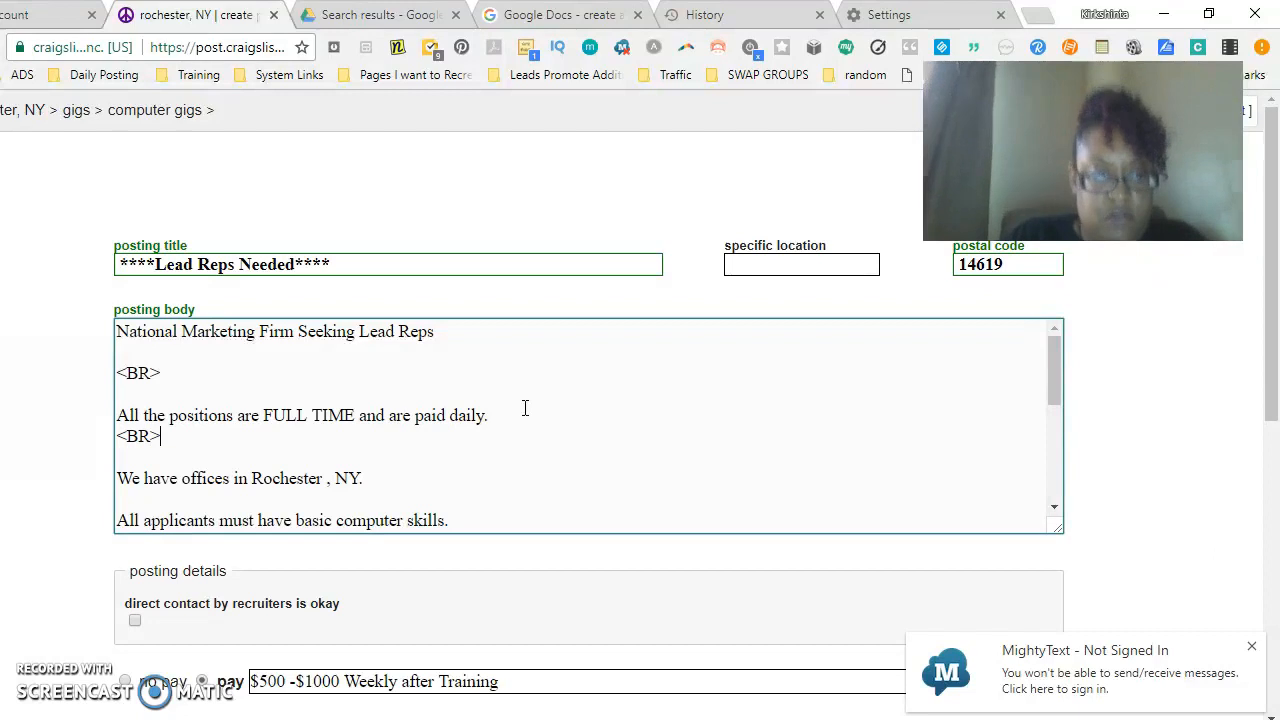
click(383, 474)
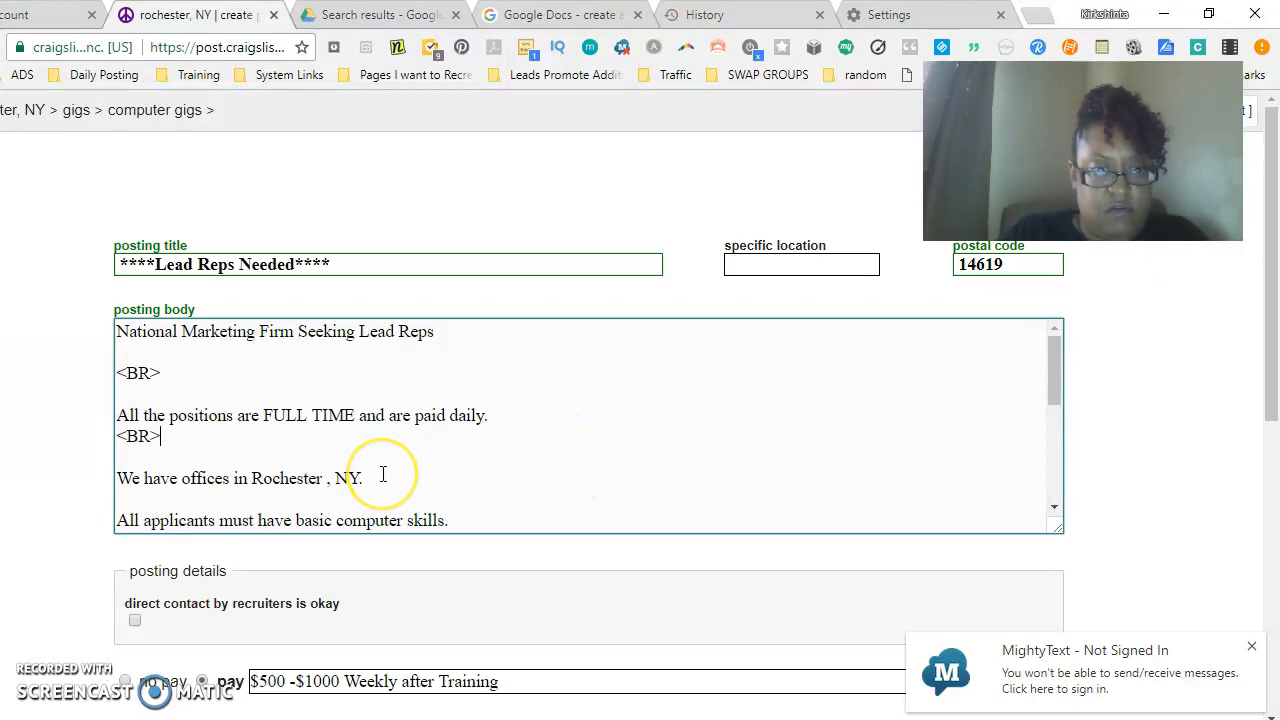
key(Return)
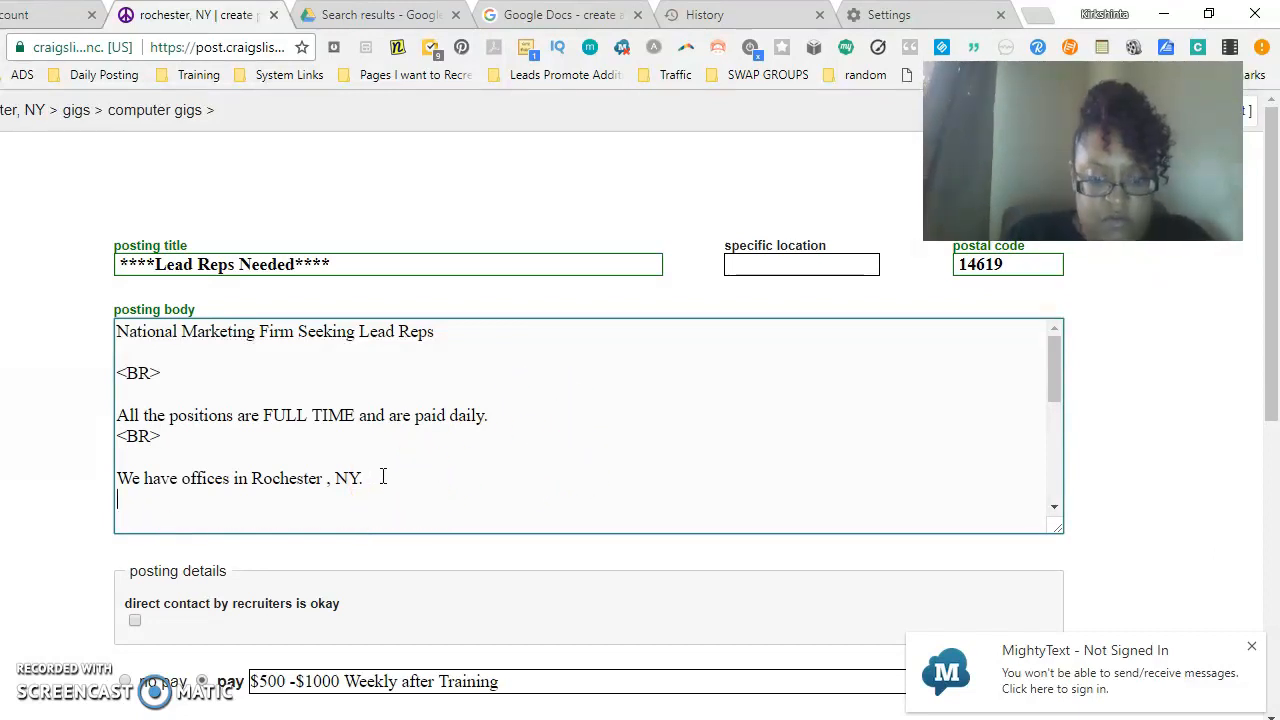
text(<BR>)
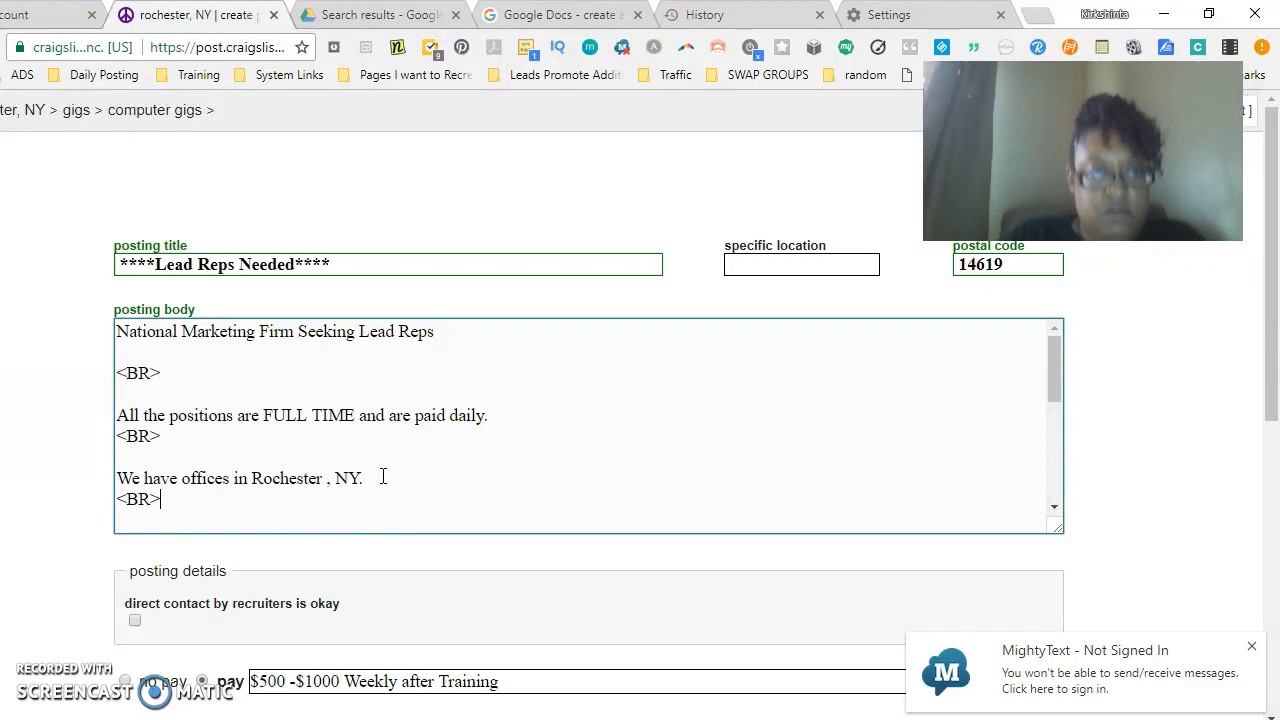
drag(1052, 347, 1052, 398)
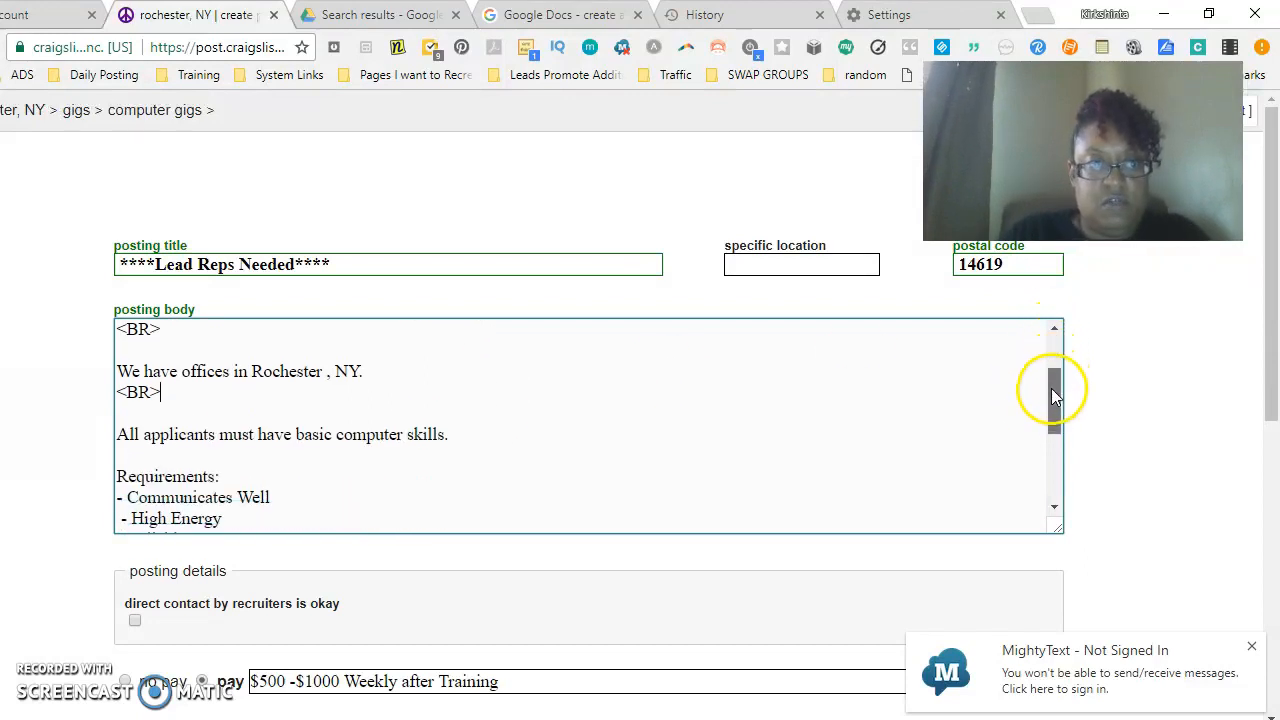
key(Return)
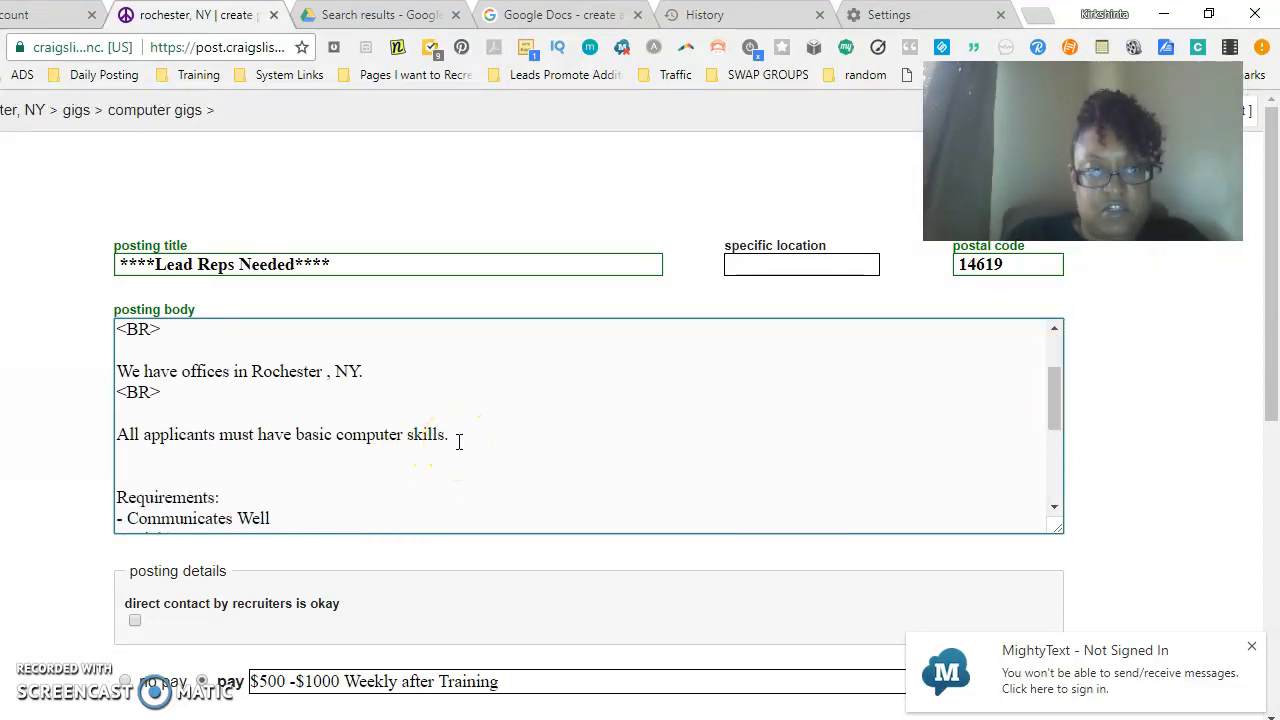
text(<B)
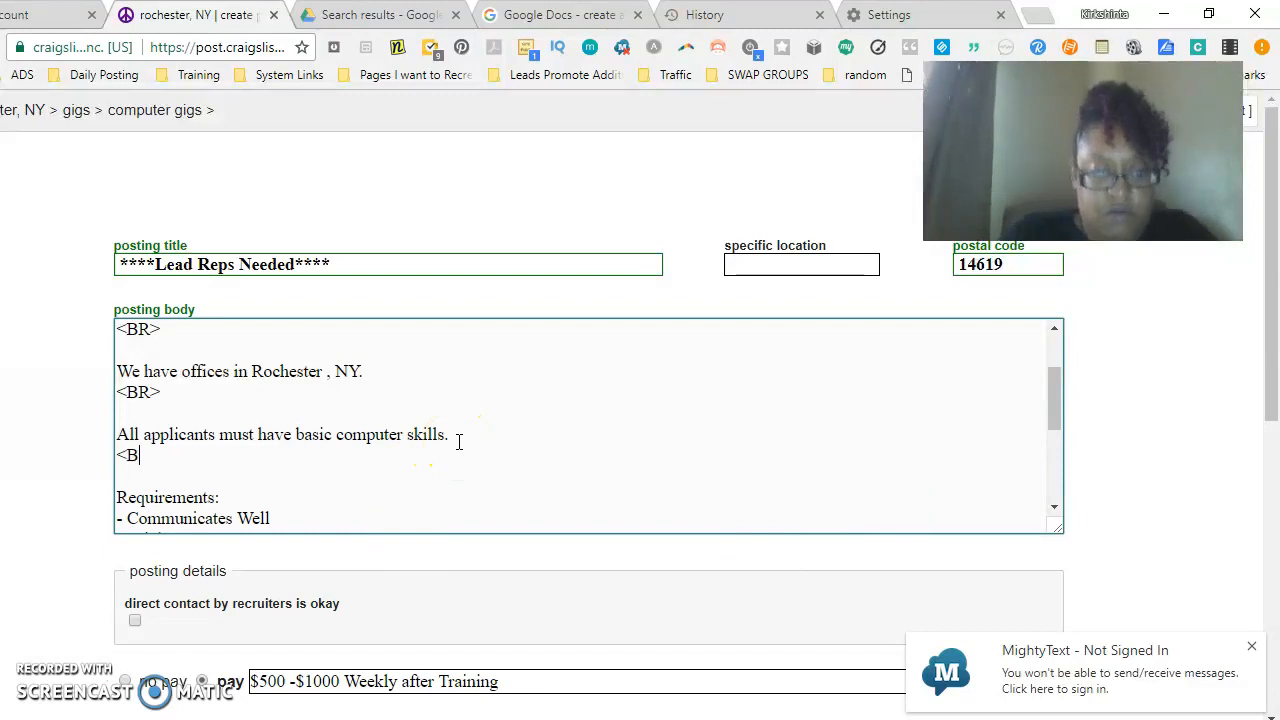
text(R>)
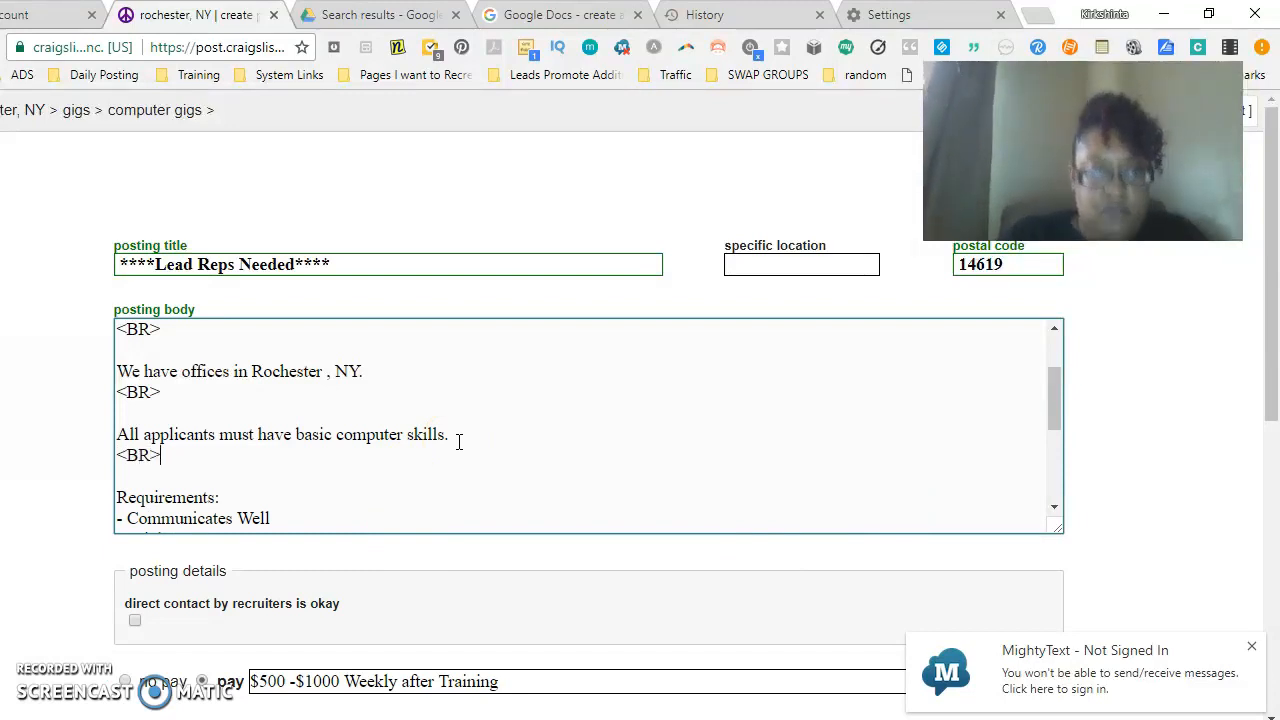
- Add a <BR> tag on a new line after the recruiter text-contact sentence
drag(1057, 394, 1057, 448)
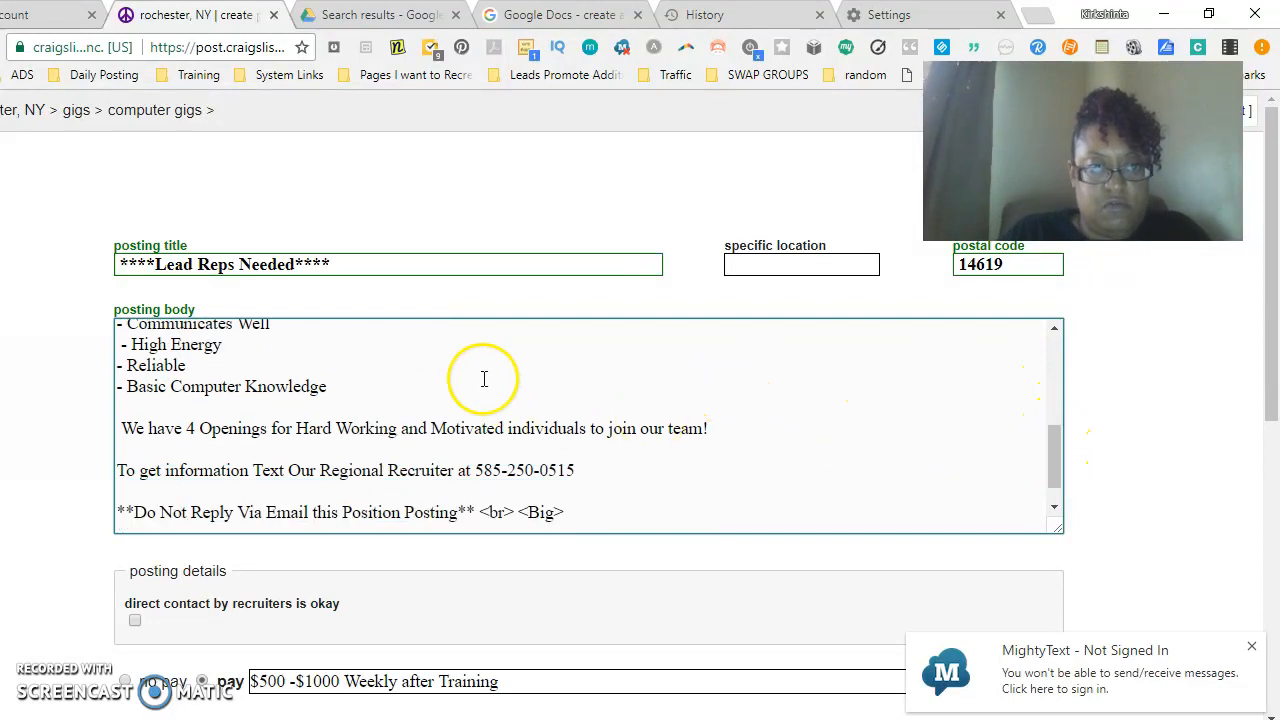
click(624, 460)
key(Return)
text(<)
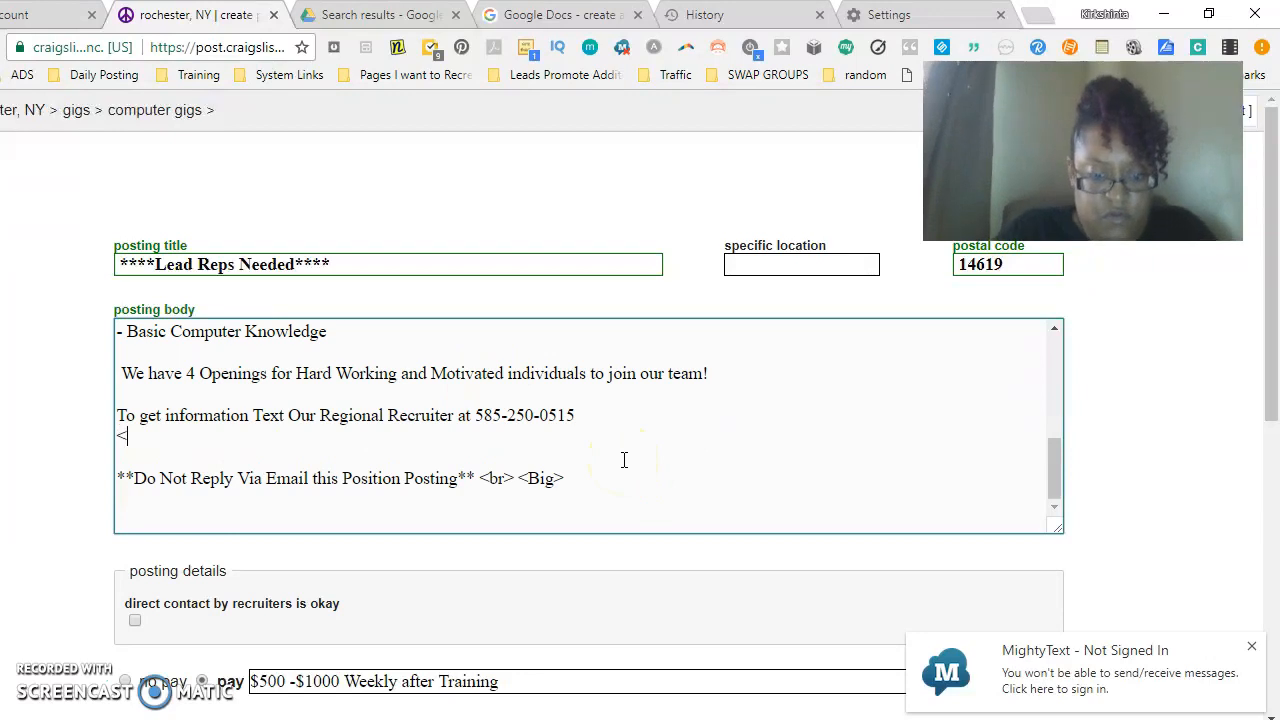
text(BR>)
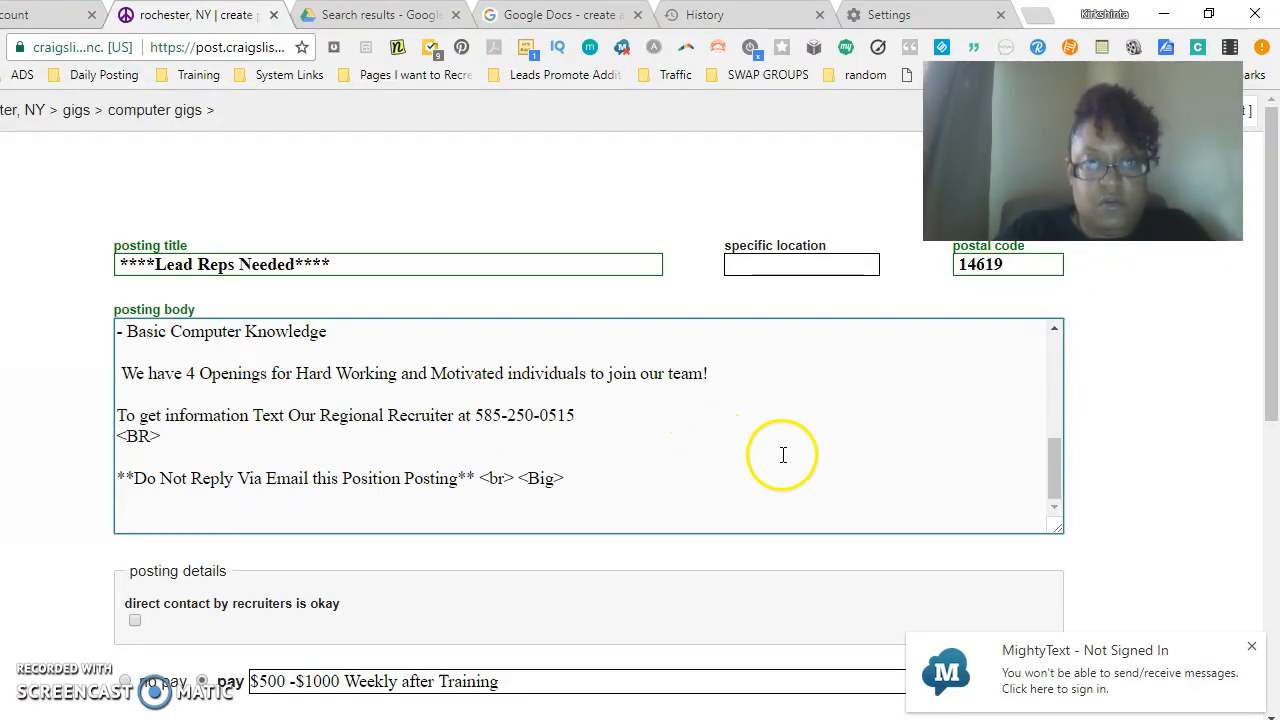
- Continue to the updated draft preview of the posting
click(1277, 310)
drag(1277, 310, 1270, 640)
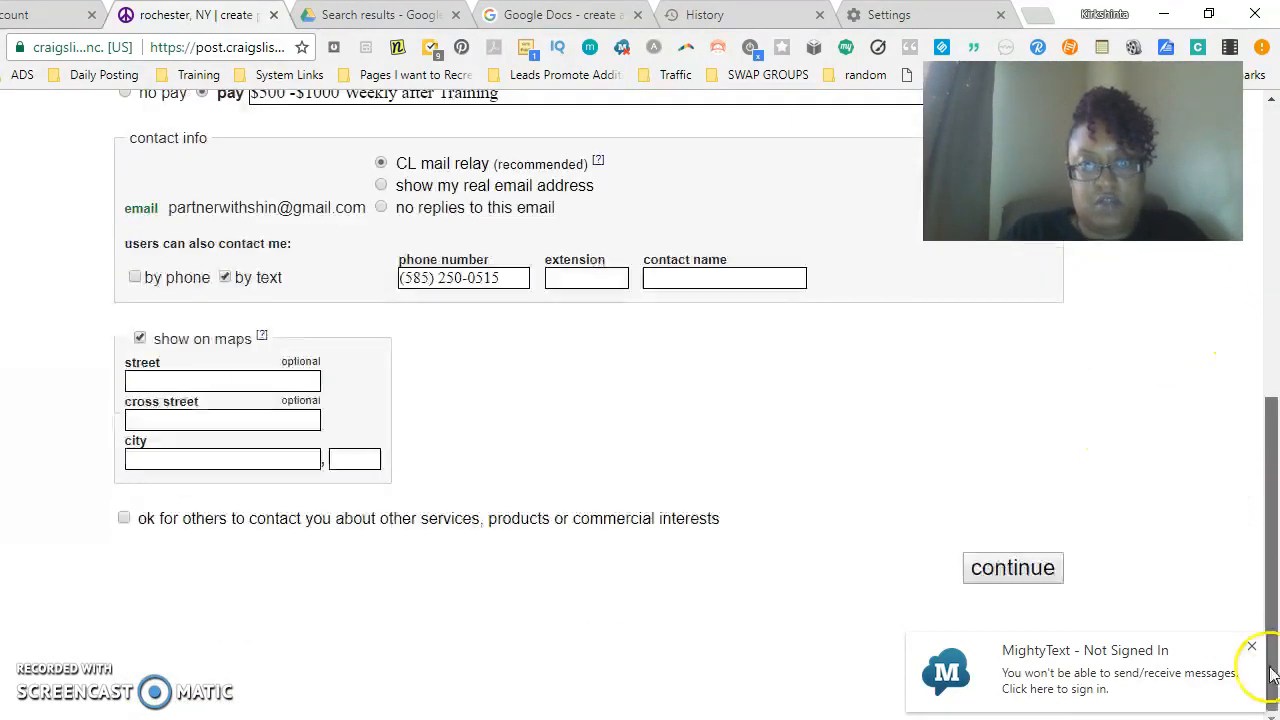
click(1012, 568)
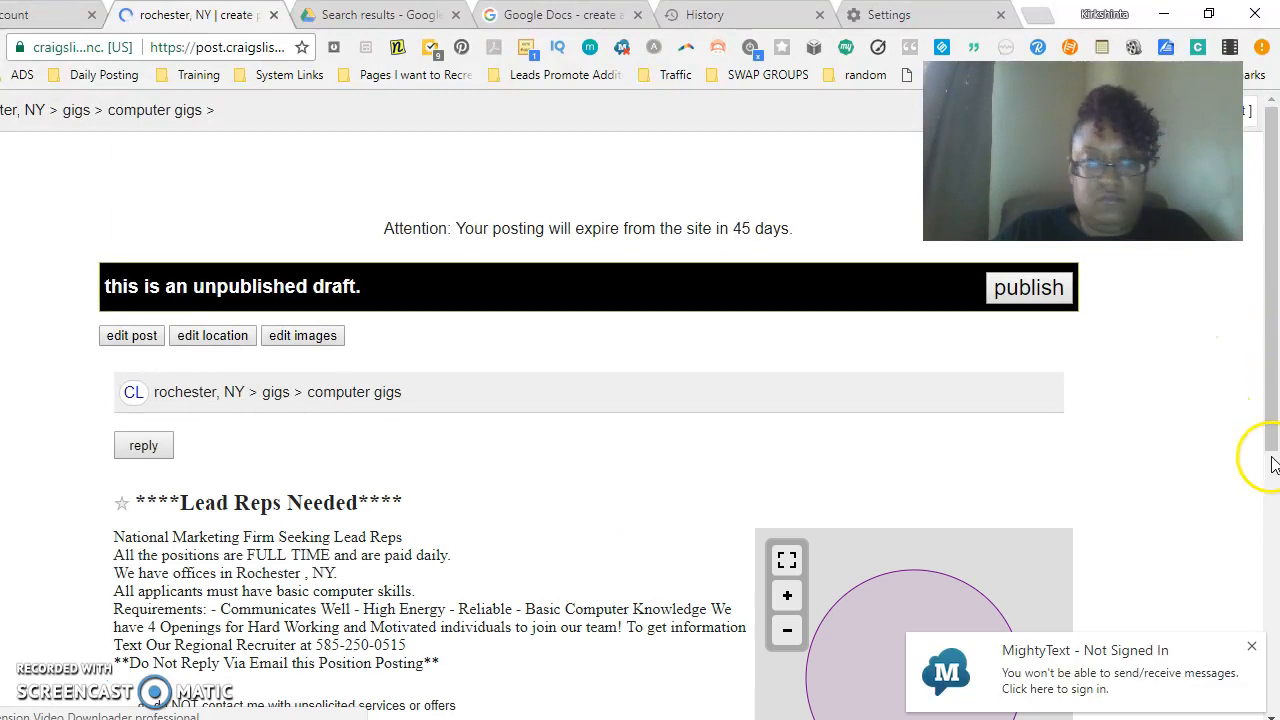
scroll(1257, 457, down, 3)
drag(1270, 465, 1265, 340)
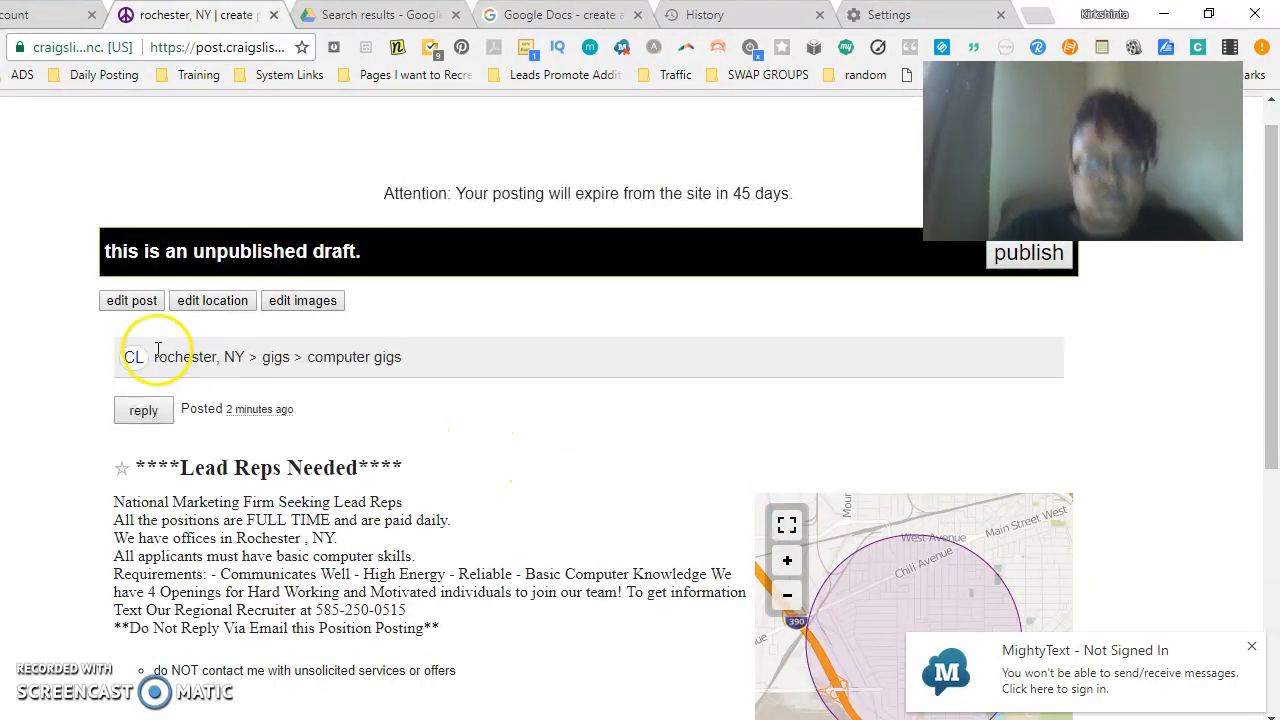
- Reopen the post for editing and delete the <BR> tags after the opening line and the full-time sentence
click(115, 302)
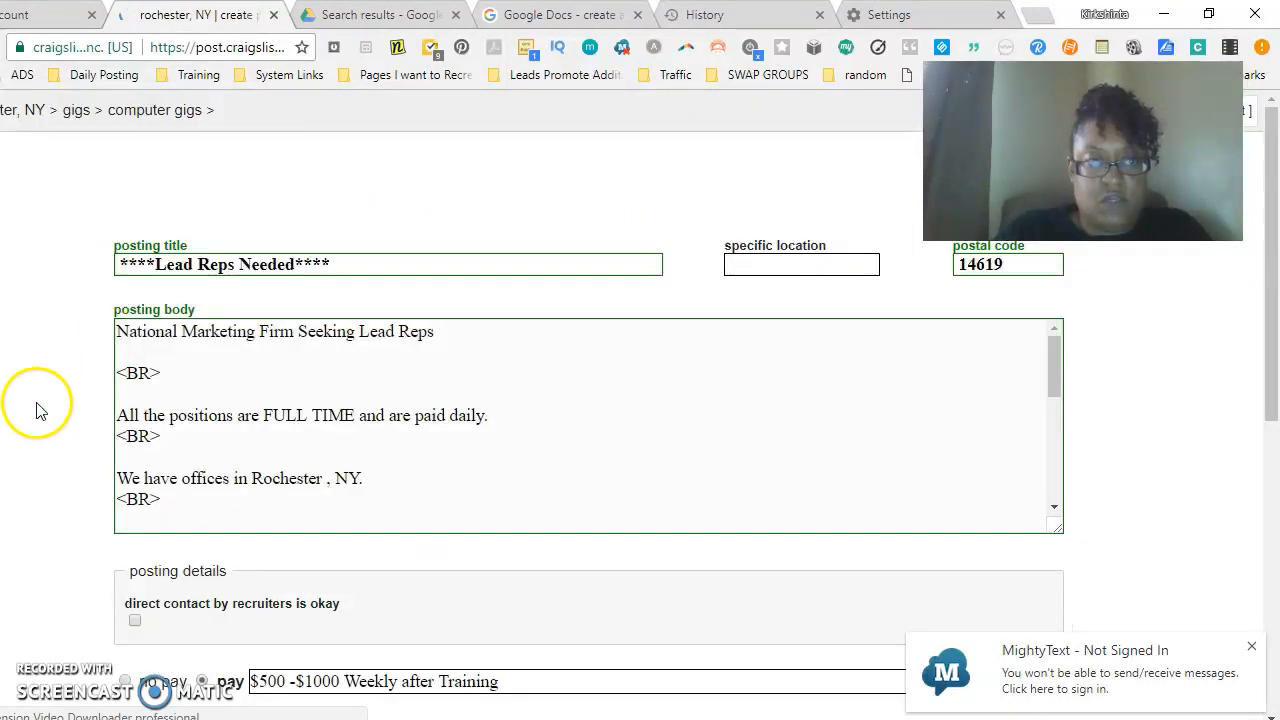
click(185, 373)
key(shift+Home)
key(BackSpace)
key(BackSpace)
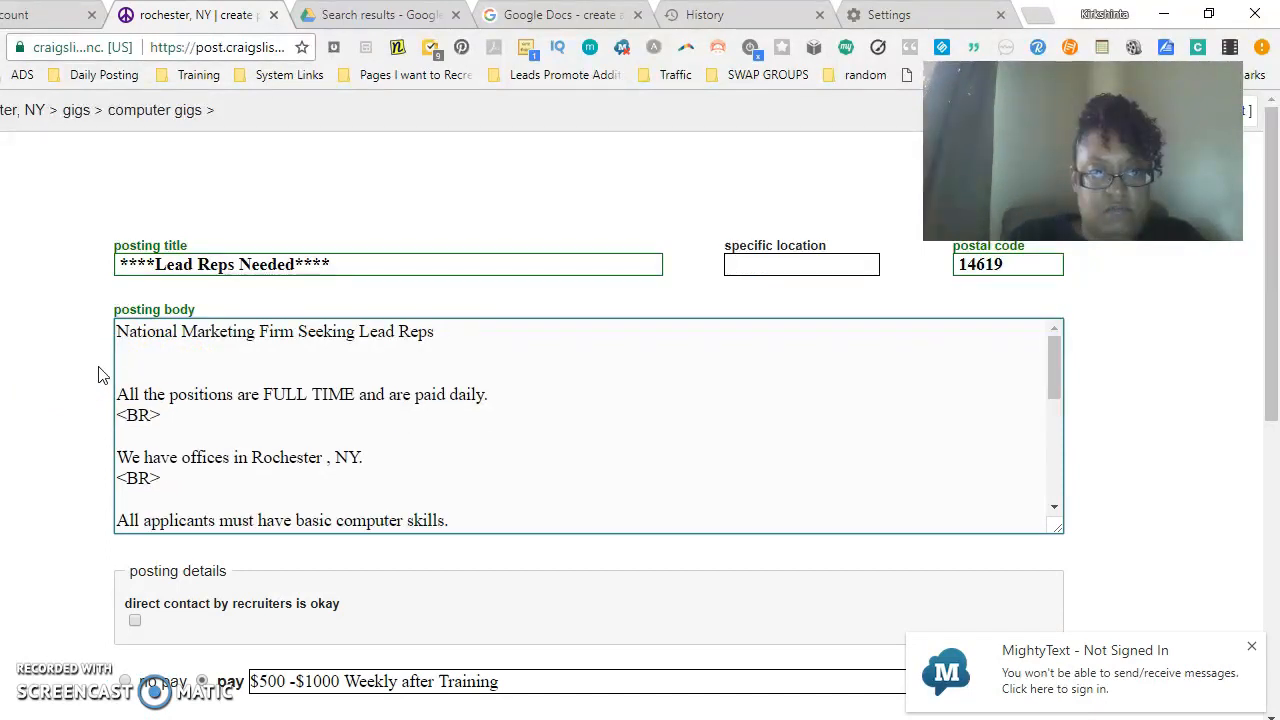
drag(171, 423, 103, 418)
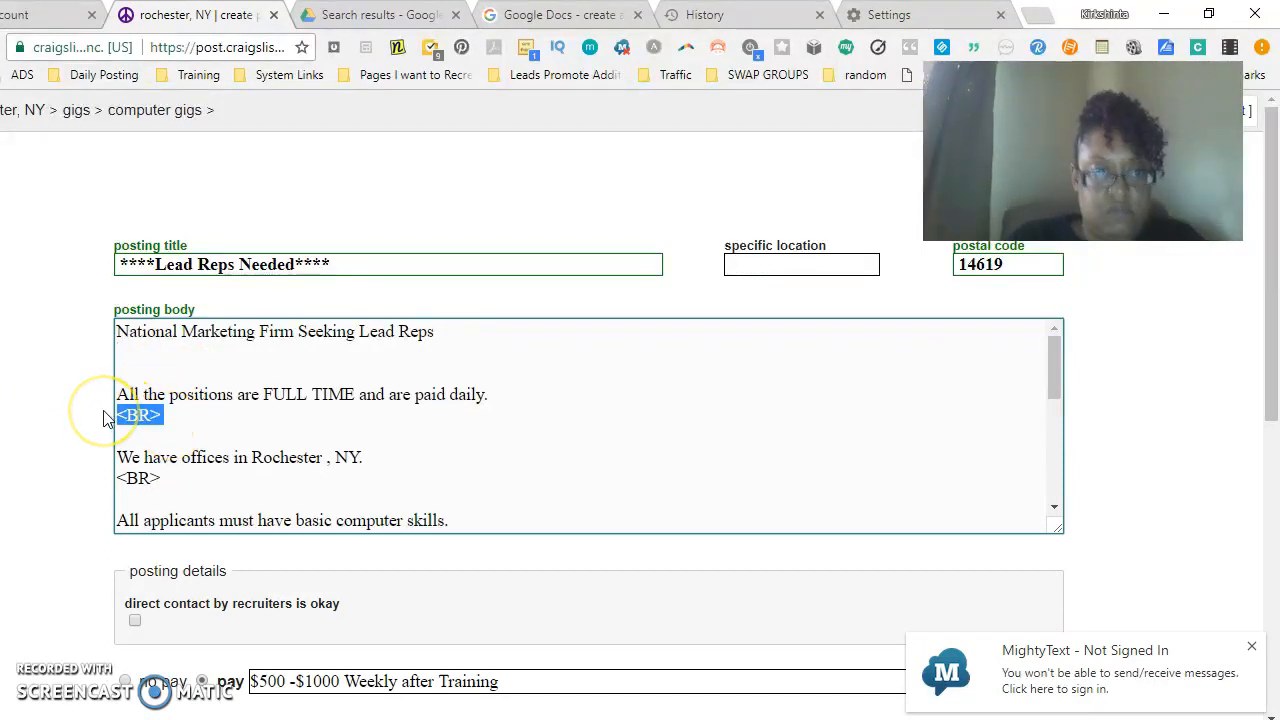
key(Delete)
key(Delete)
- Delete the <BR> tags after the offices and computer-skills sentences in the body
click(170, 455)
click(178, 370)
drag(166, 460, 110, 460)
key(Delete)
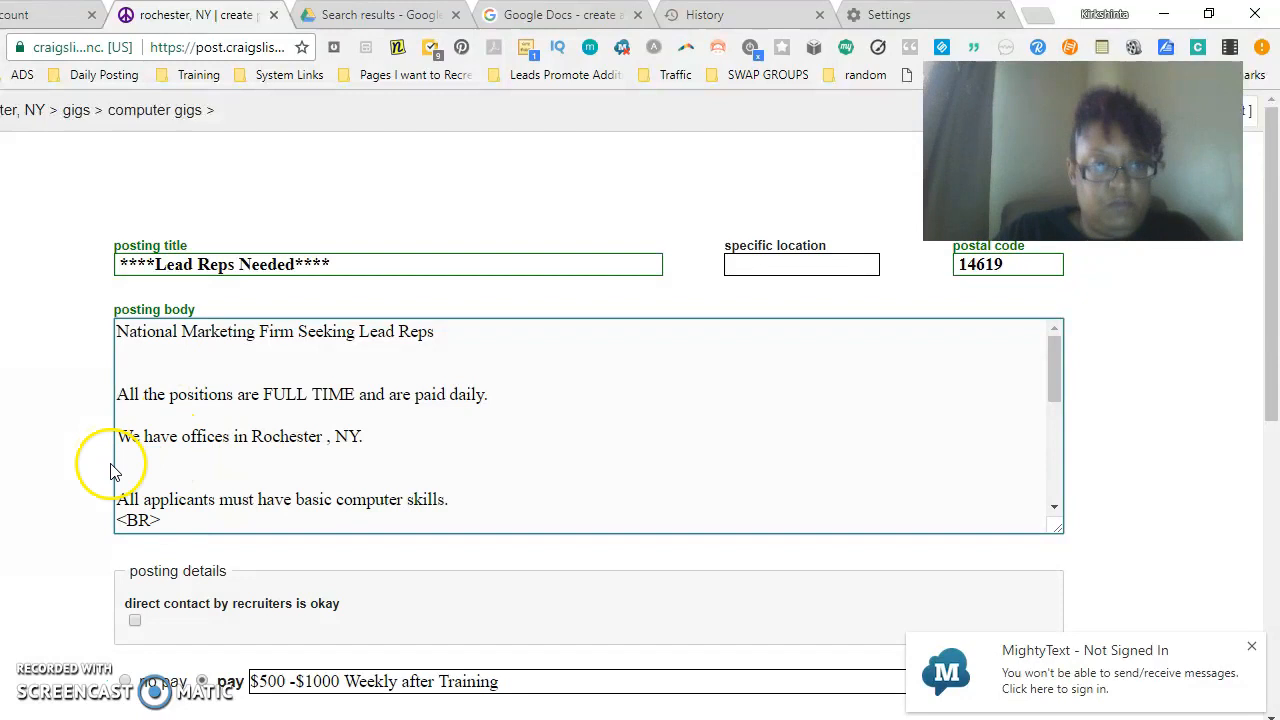
drag(172, 523, 96, 518)
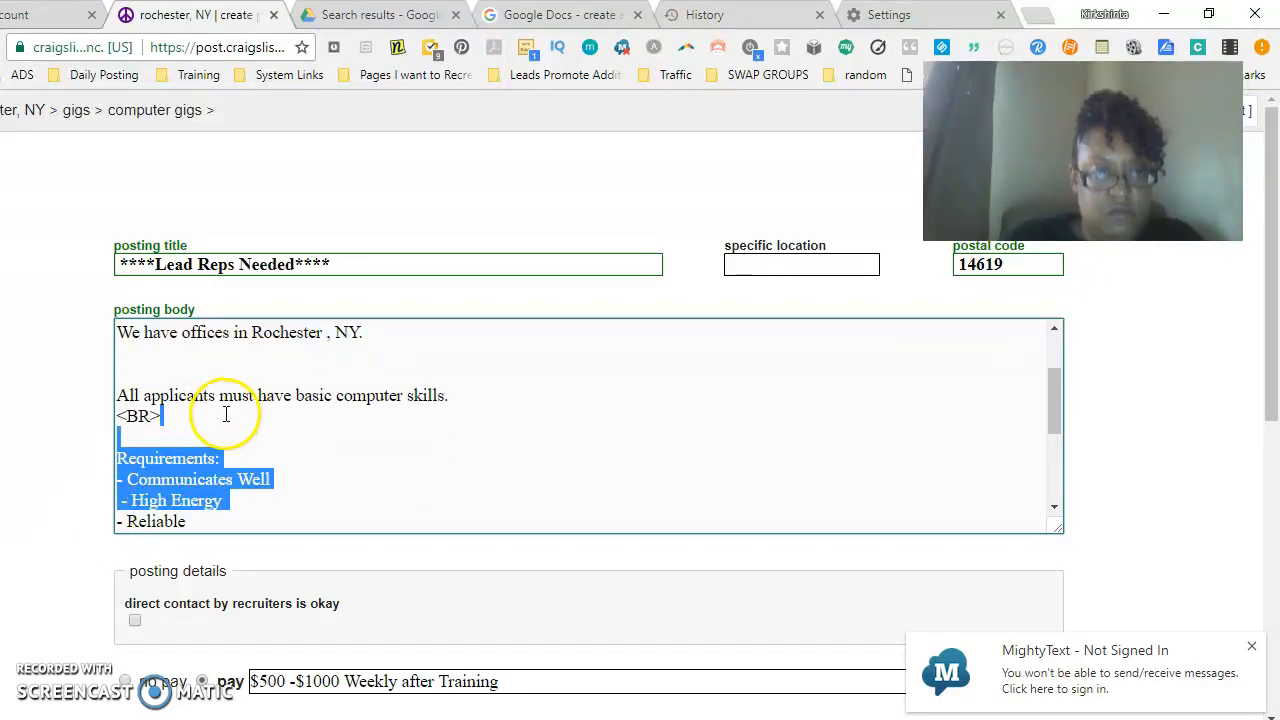
click(290, 431)
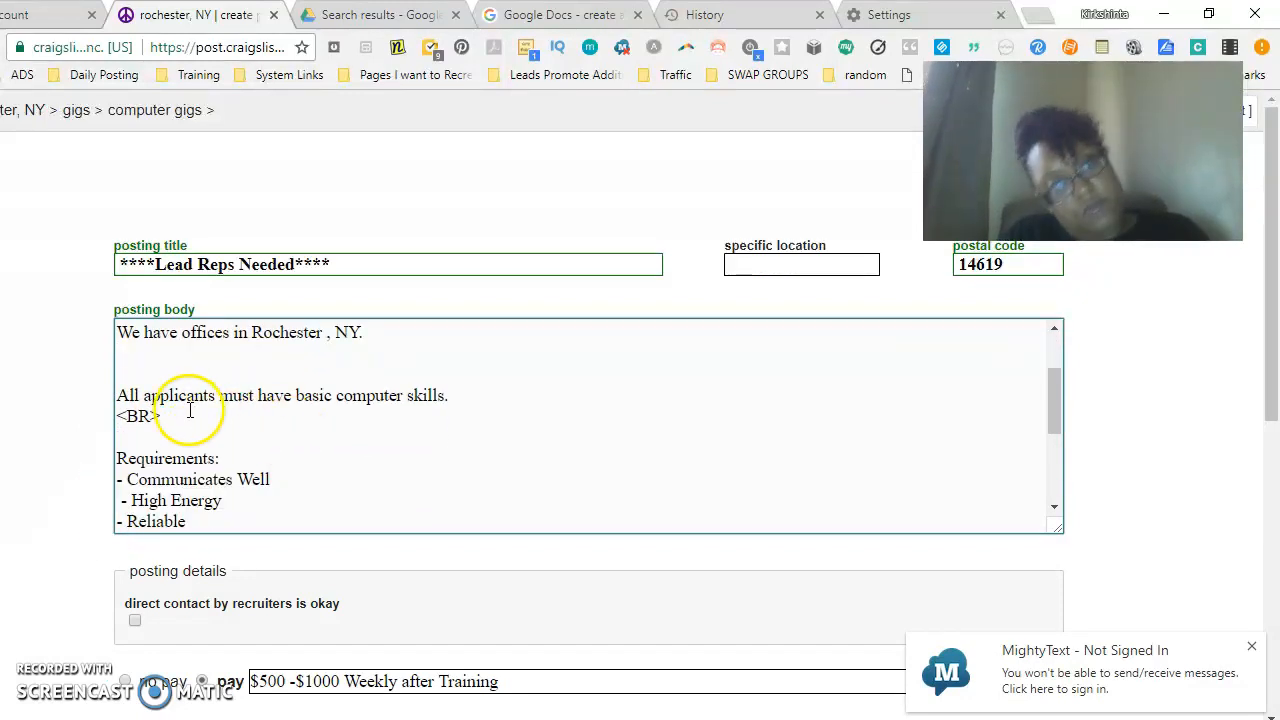
drag(165, 418, 97, 411)
drag(183, 423, 113, 420)
key(BackSpace)
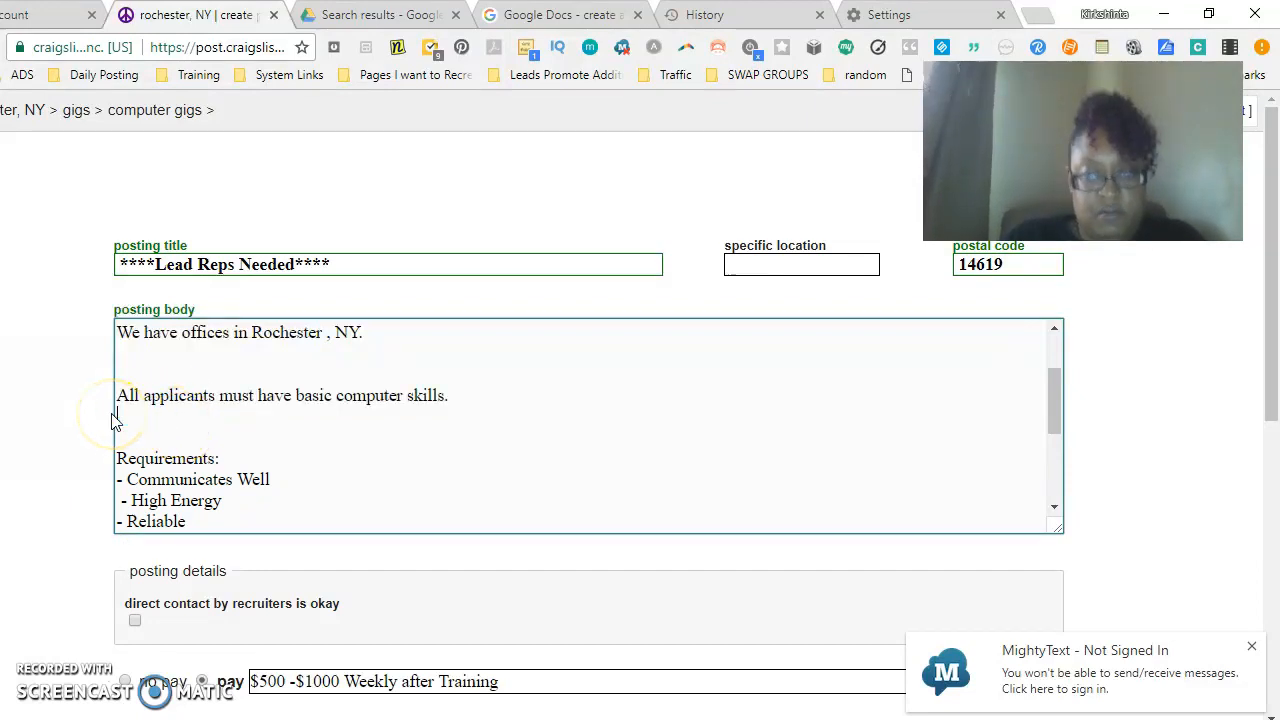
- Add five lines of increasing asterisks (** to ******) below the offices sentence, removing the surrounding blank lines
key(BackSpace)
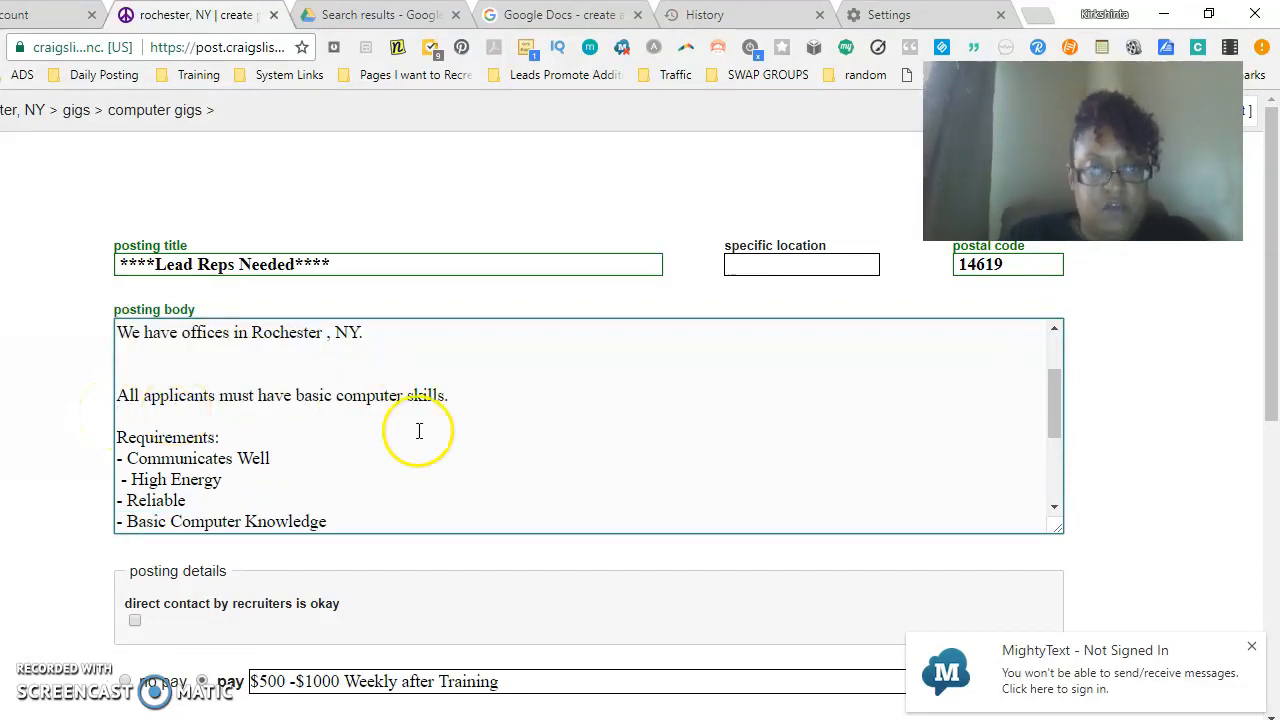
drag(1058, 440, 1058, 369)
click(372, 388)
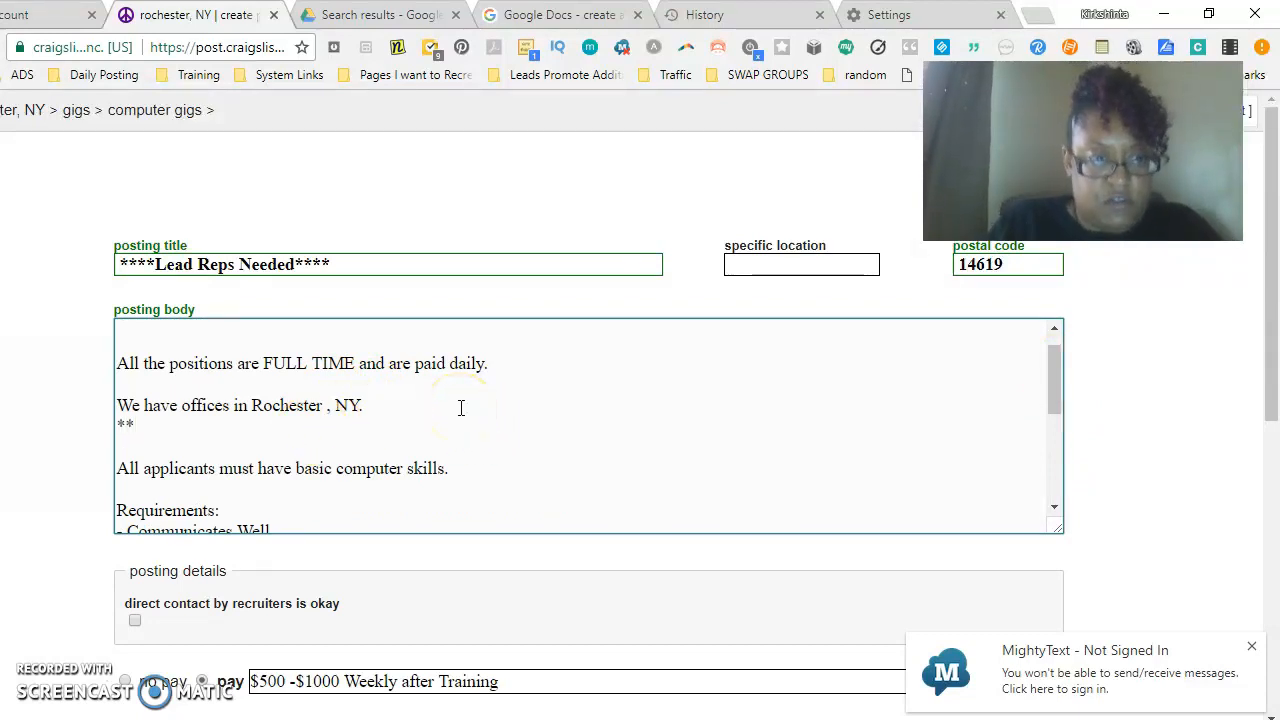
key(Return)
text(**)
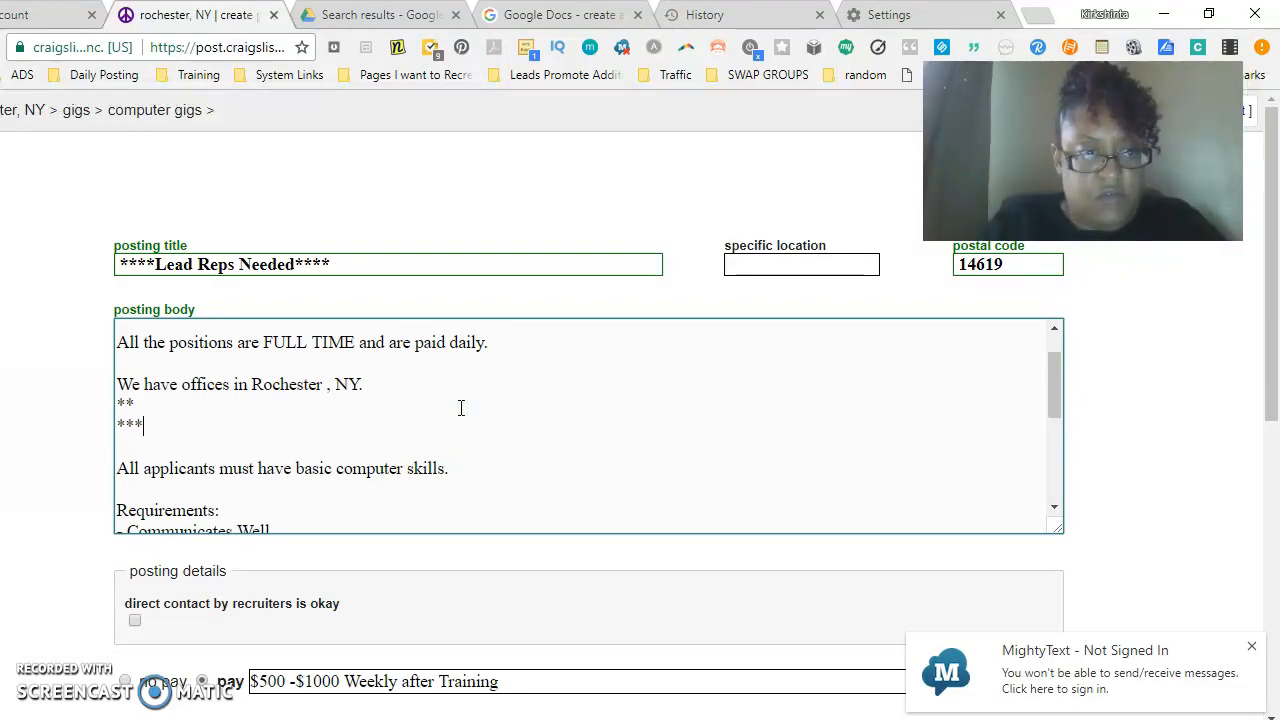
key(Return)
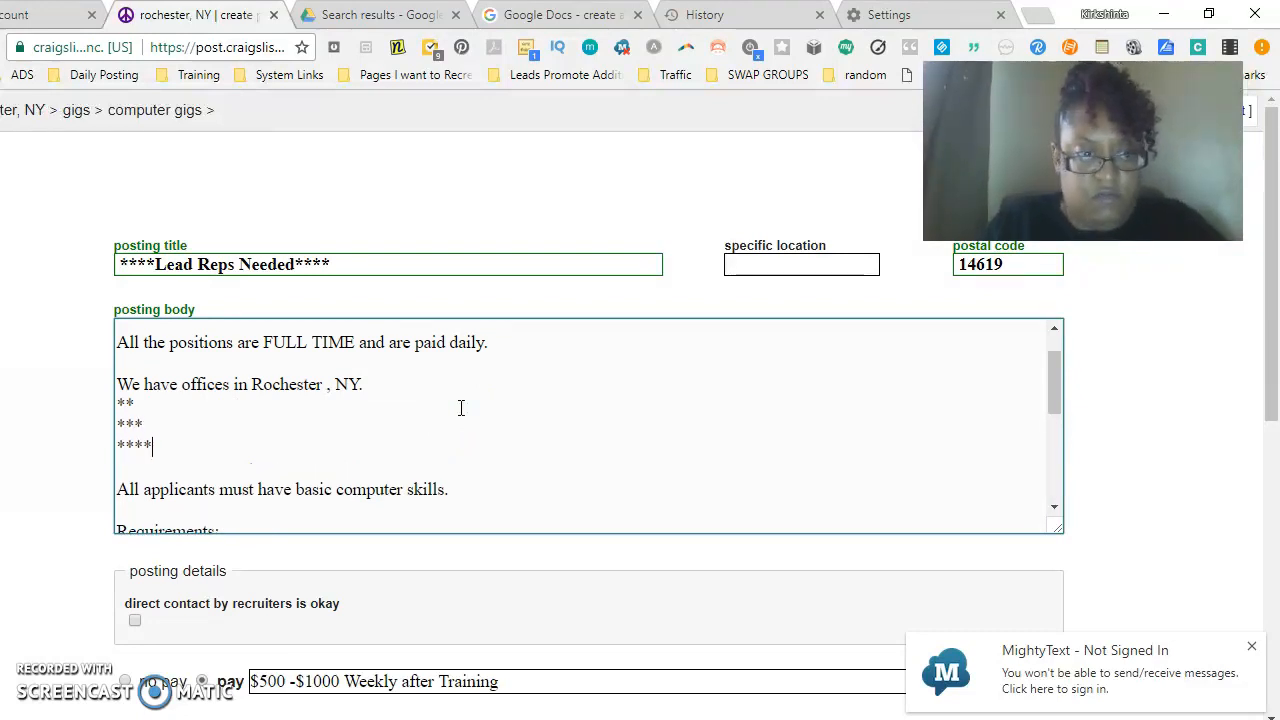
text(****)
key(Return)
text(***)
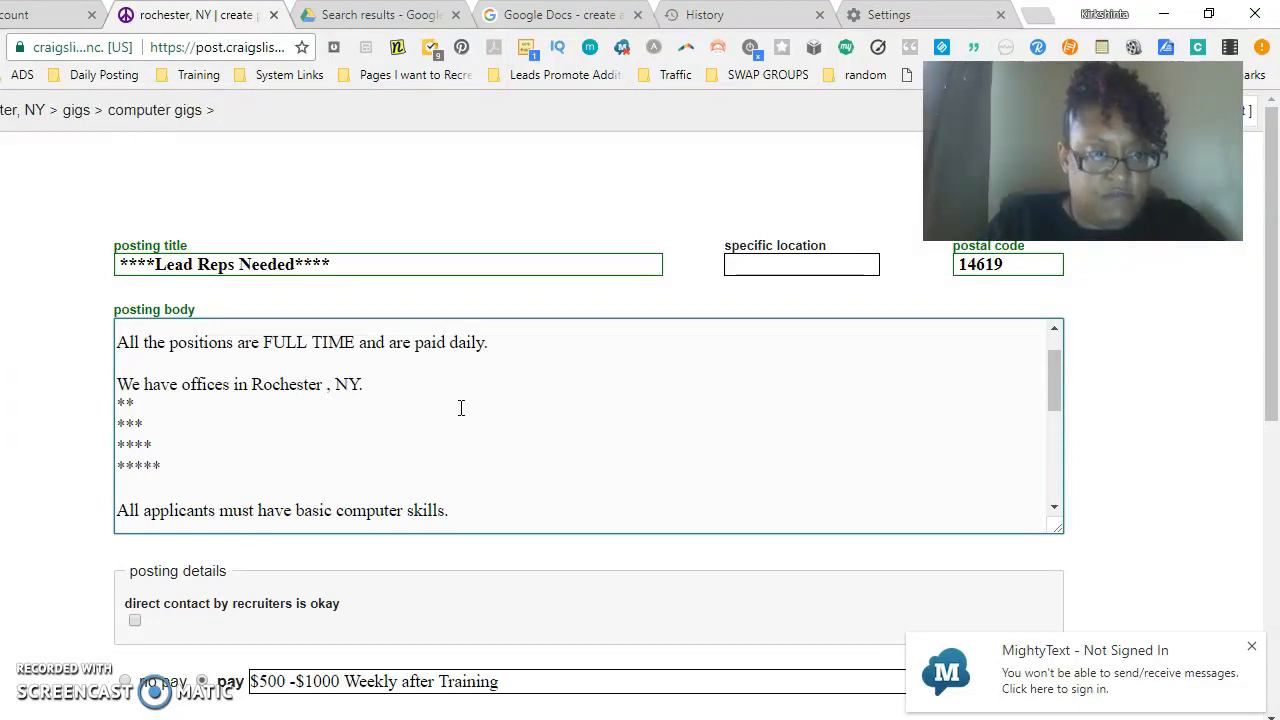
key(Return)
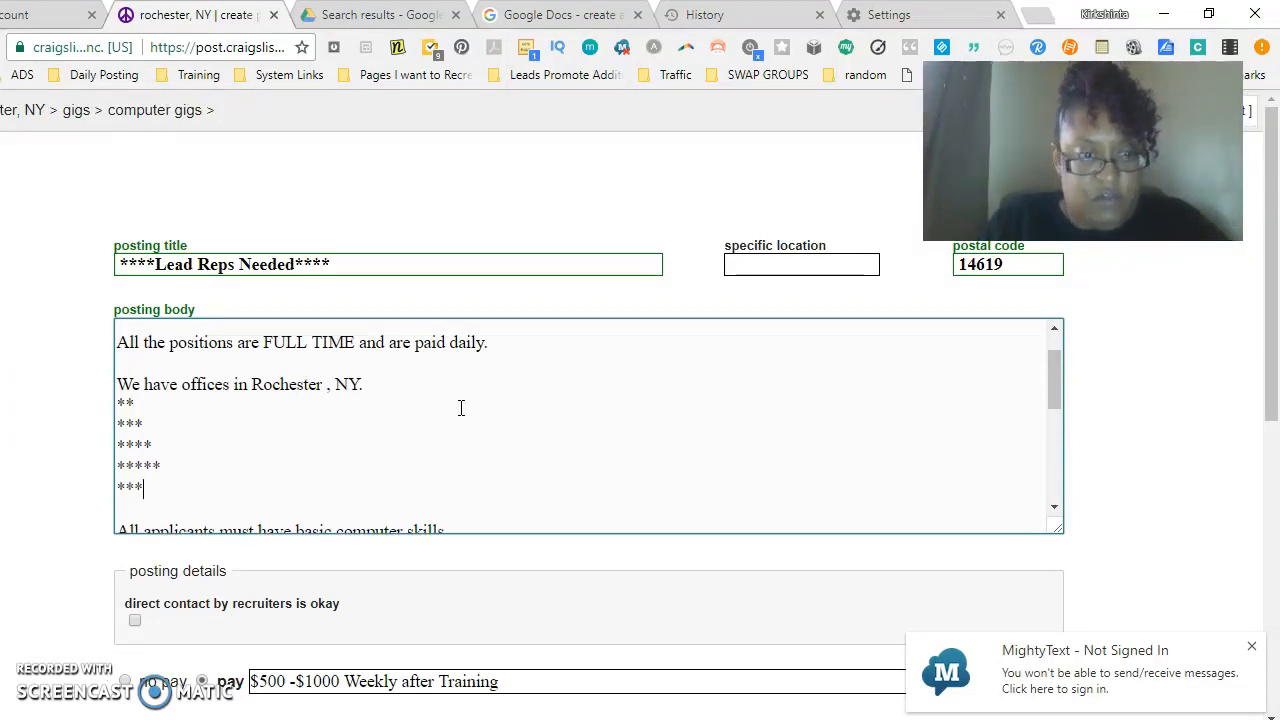
click(205, 506)
key(BackSpace)
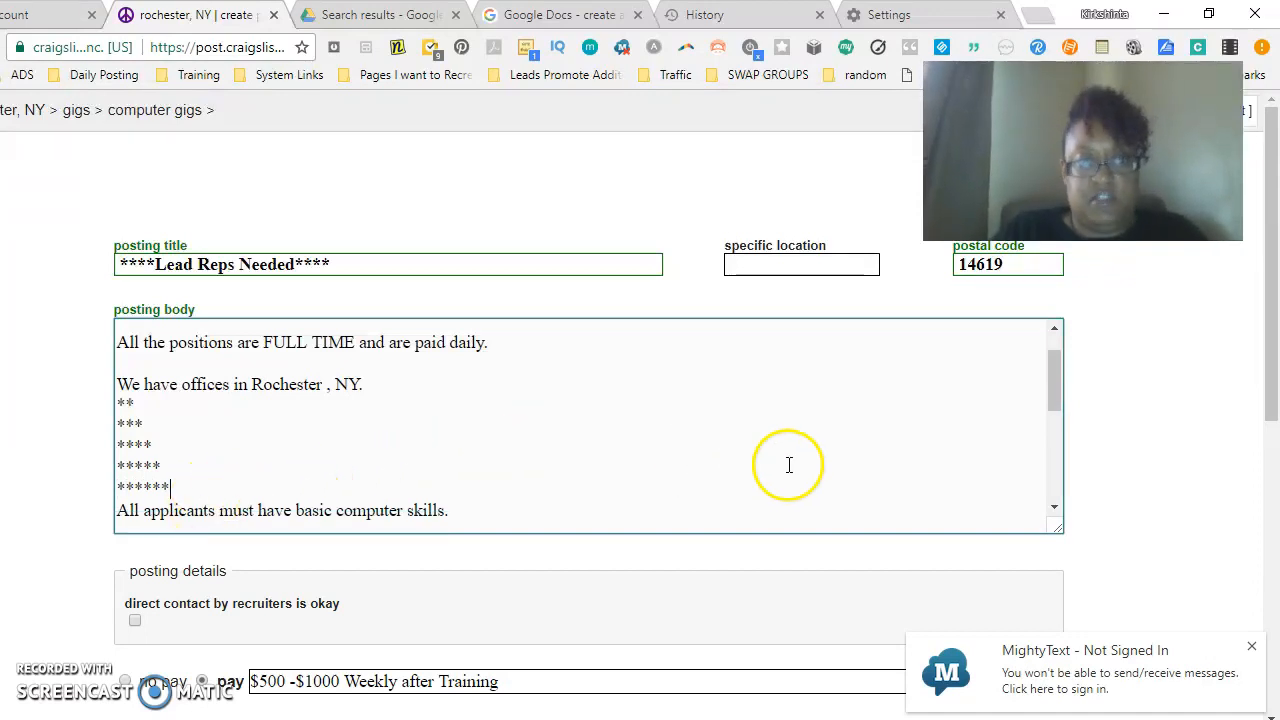
- Replace the <BR> after the recruiter text-contact sentence with descending asterisk lines from ****** down to *
drag(1049, 386, 1035, 486)
click(128, 457)
drag(147, 438, 106, 449)
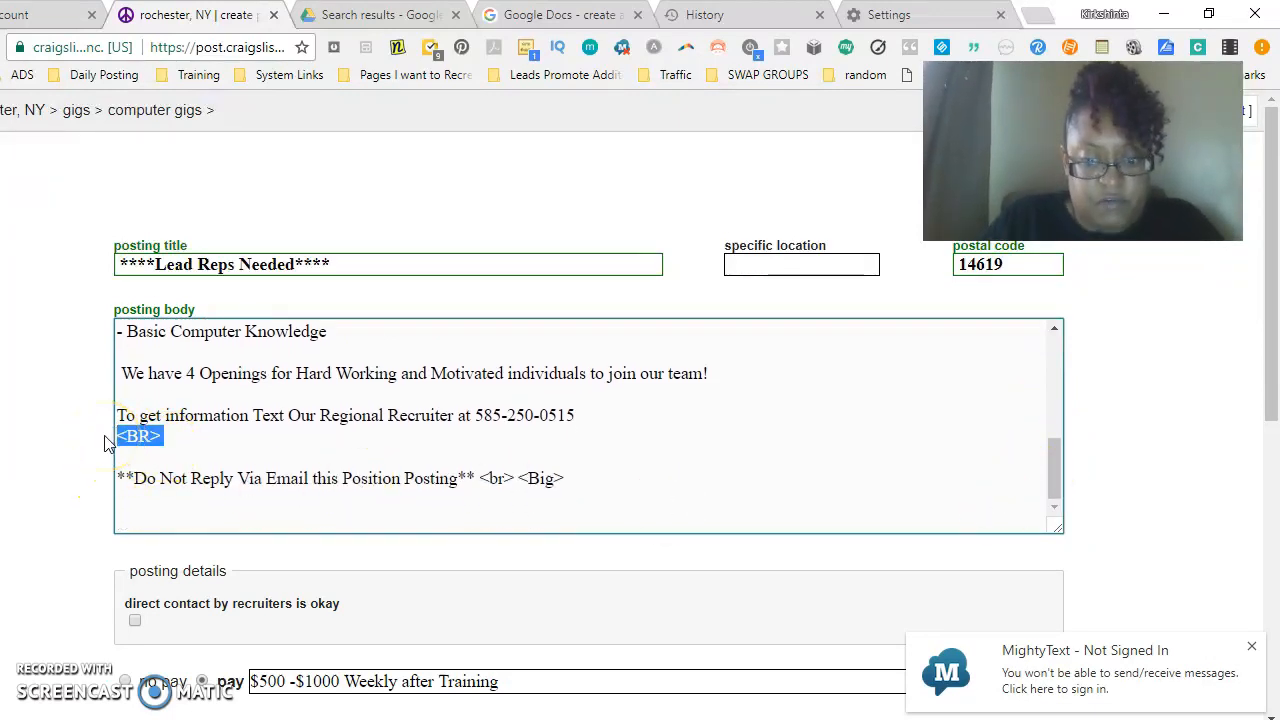
text(*)
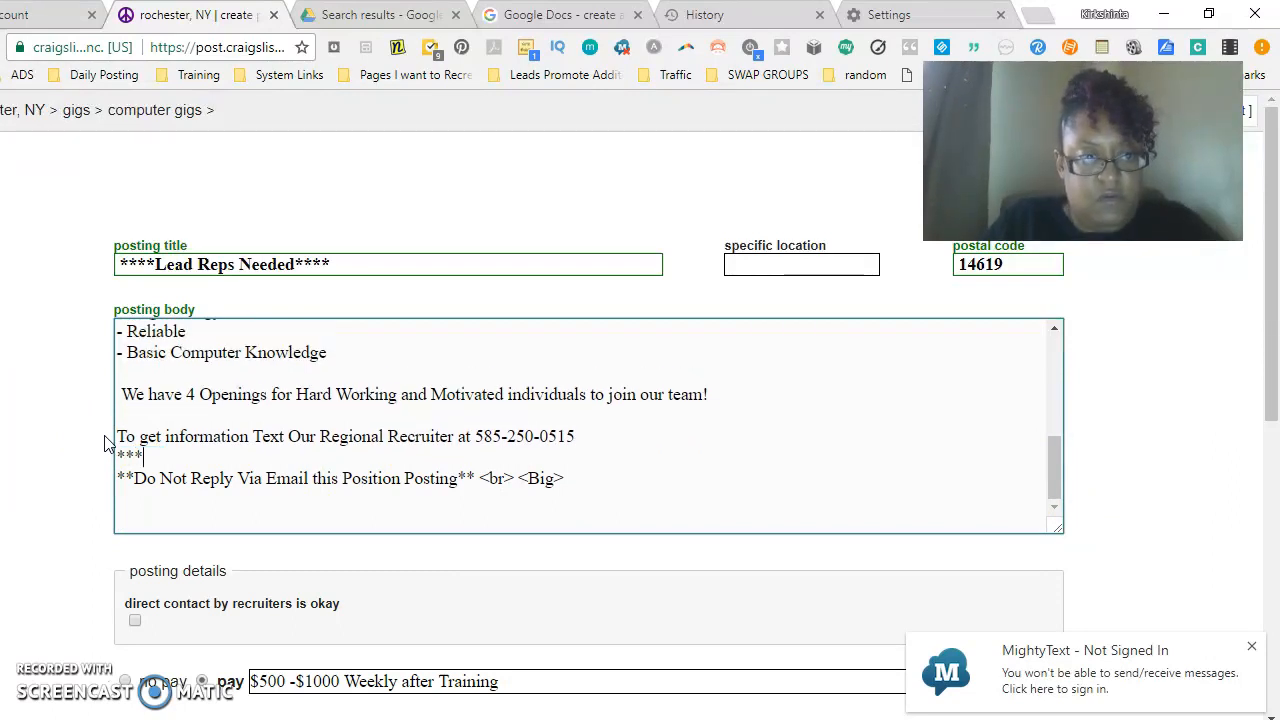
text(*****)
key(Return)
text(****)
key(Return)
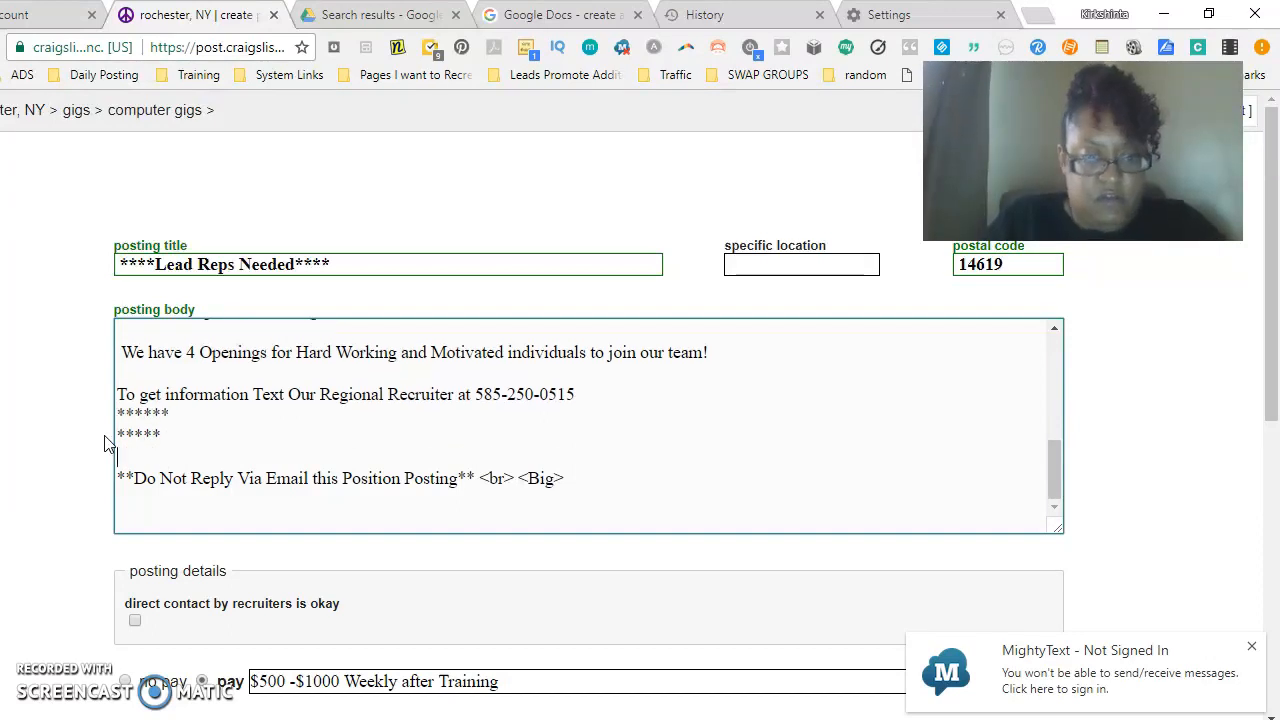
text(***)
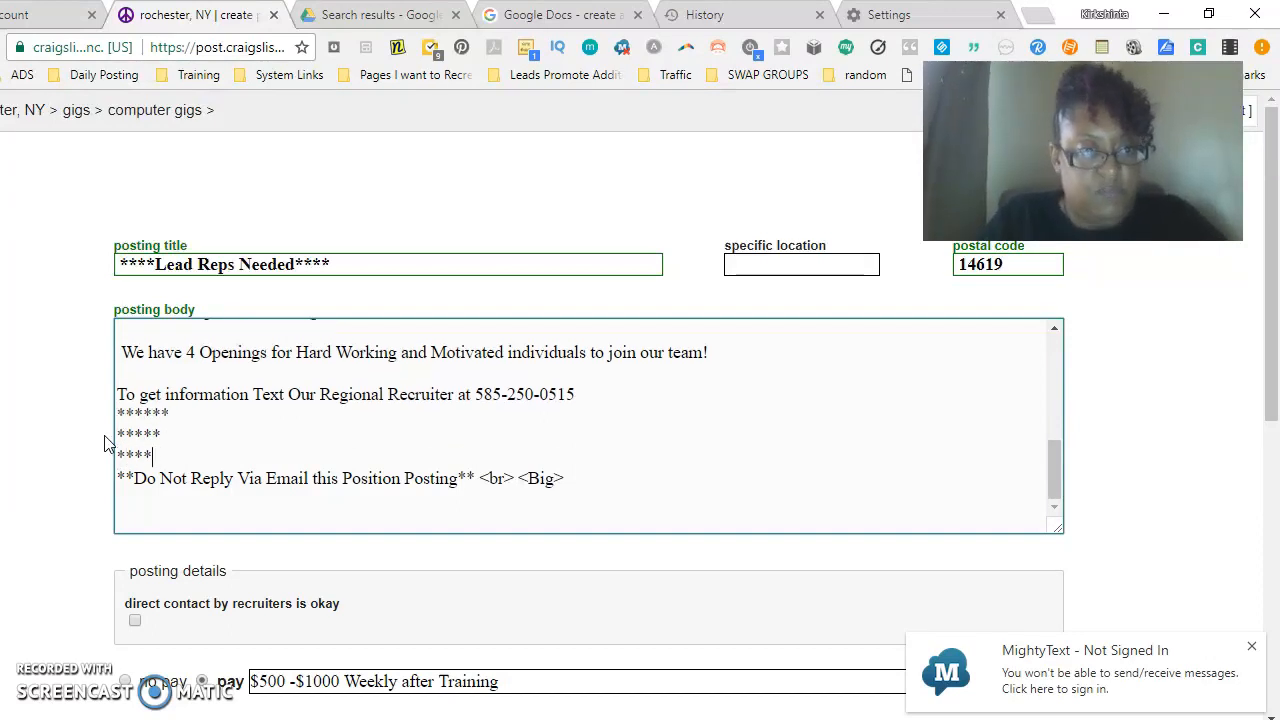
key(Return)
text(**)
key(Return)
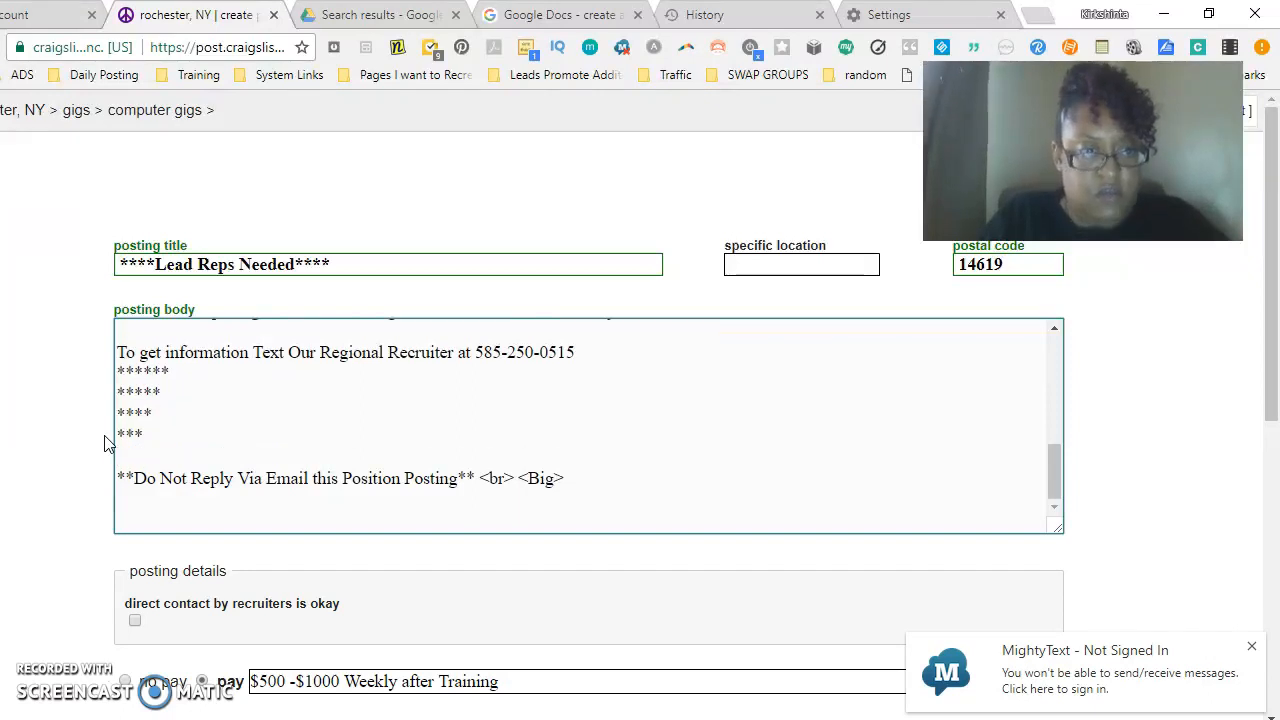
key(Return)
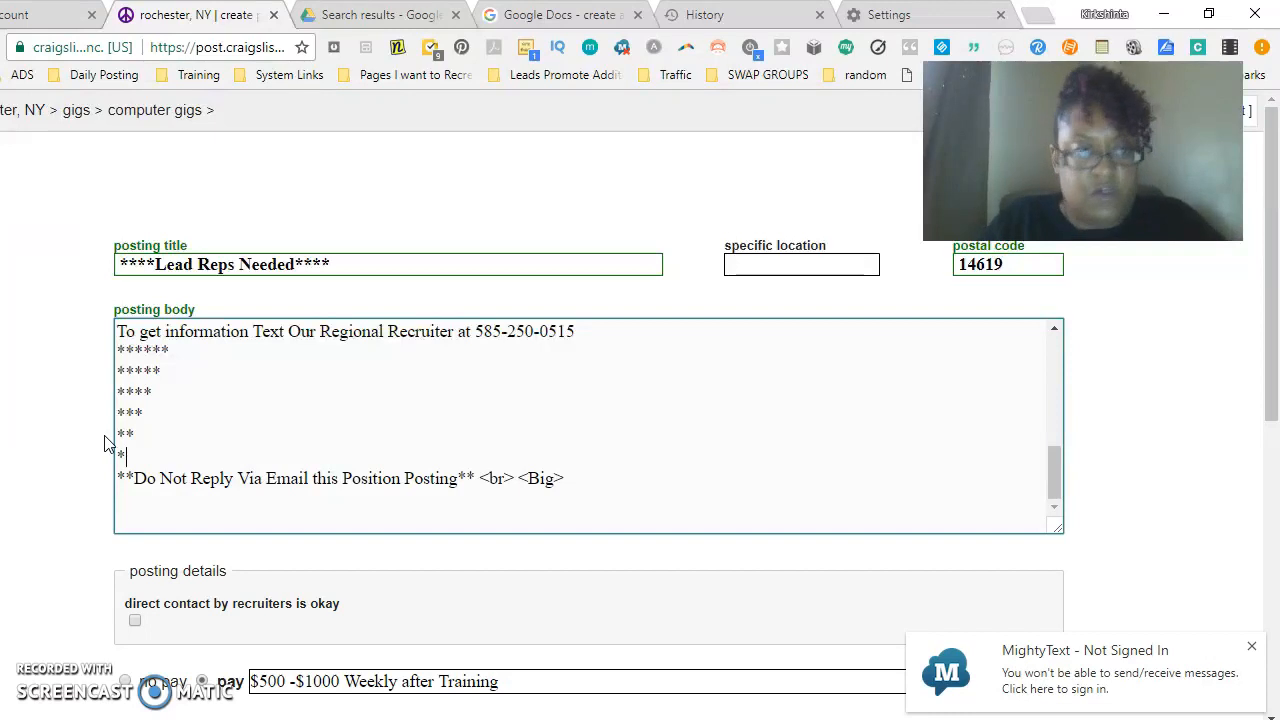
- Delete the blank line after the opening line of the posting body
drag(1056, 468, 1055, 368)
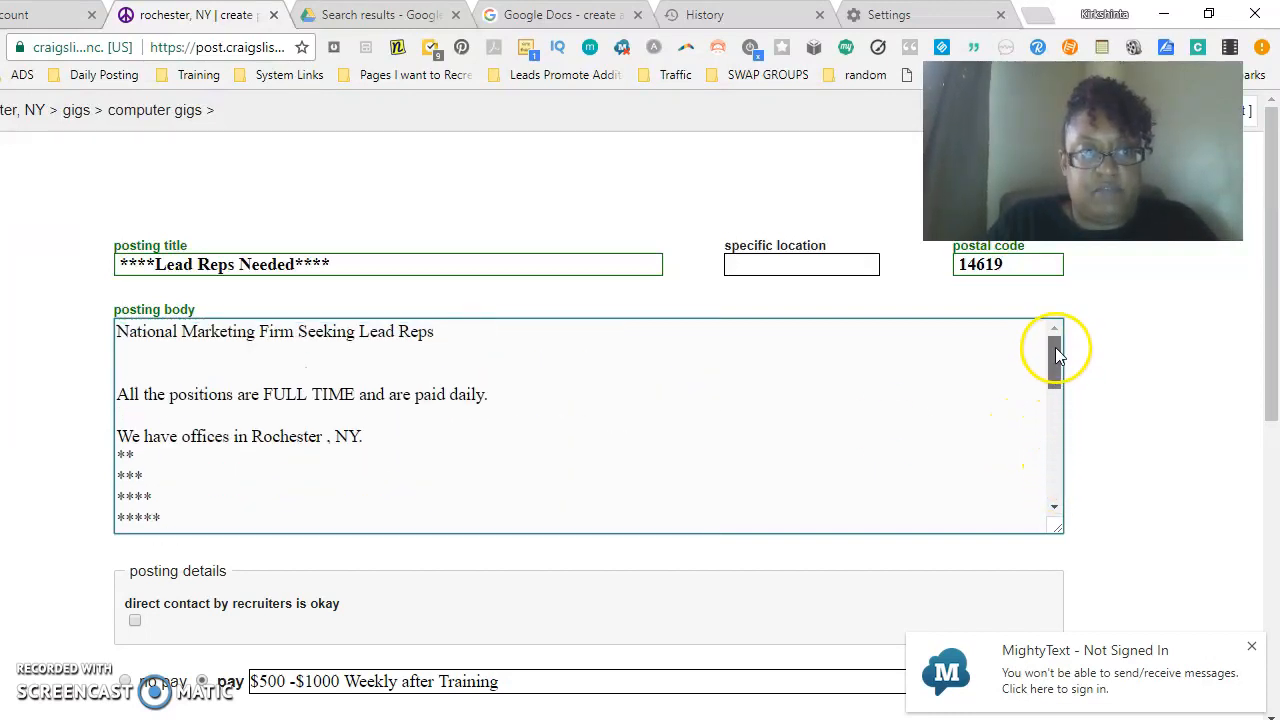
click(411, 365)
key(BackSpace)
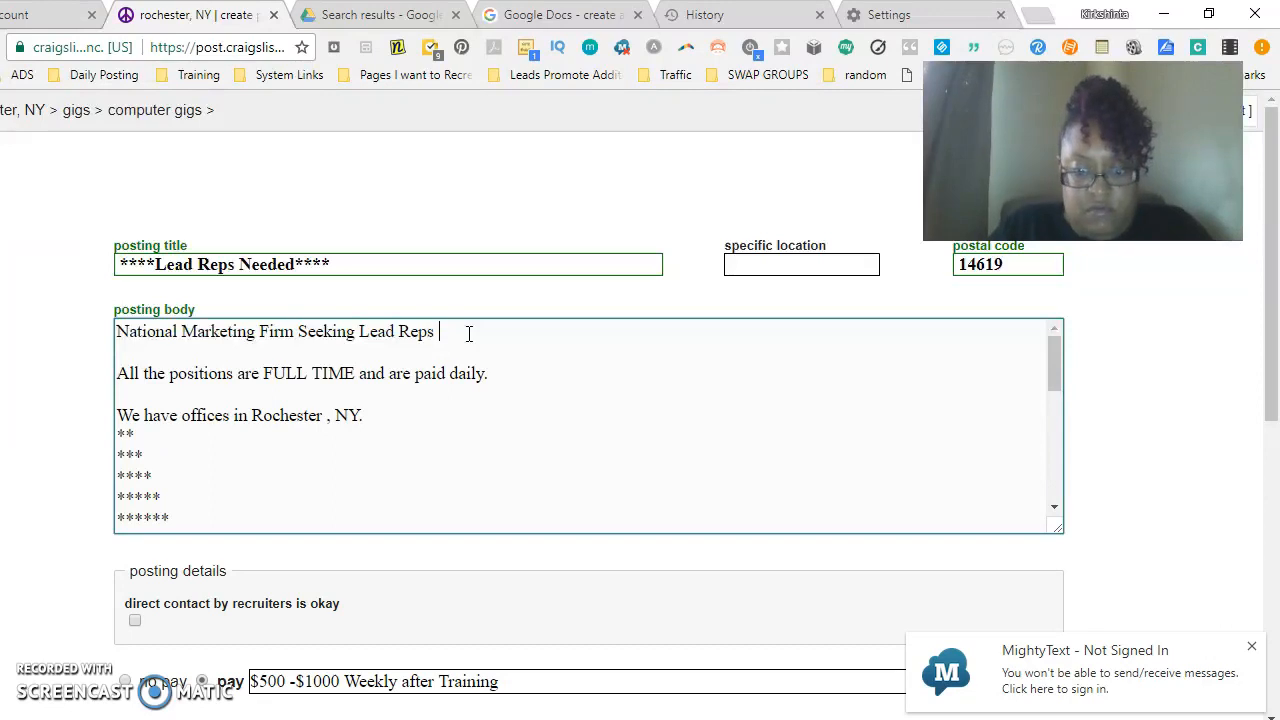
- Continue to the draft preview and publish the posting
drag(1260, 306, 1265, 700)
click(1010, 568)
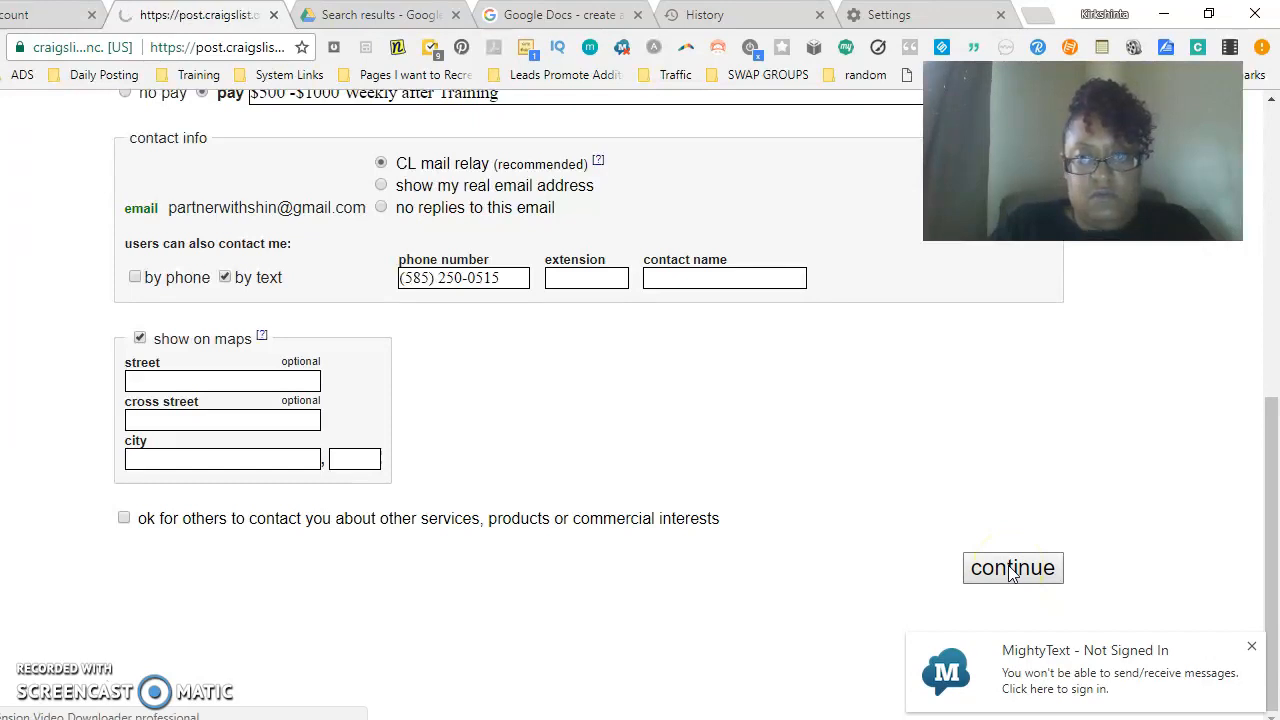
click(1010, 568)
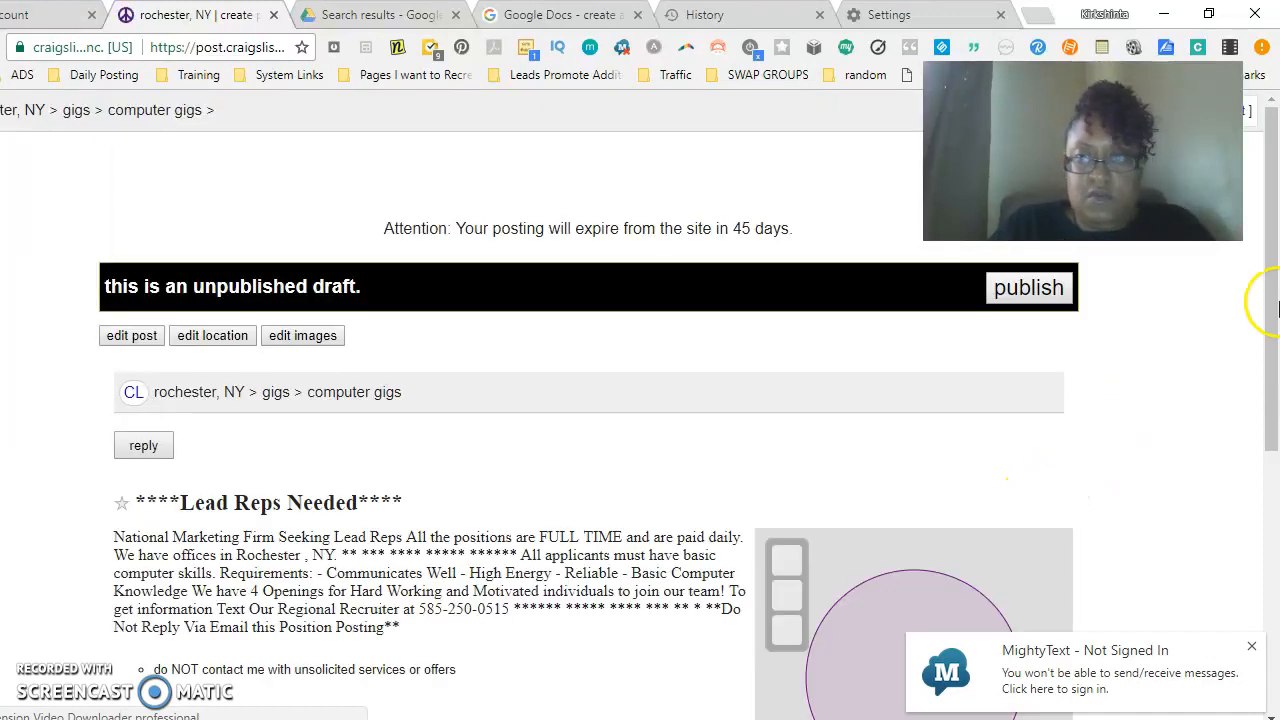
mouse_move(1267, 287)
mouse_down()
mouse_move(1273, 470)
mouse_move(1260, 286)
mouse_up()
click(1027, 292)
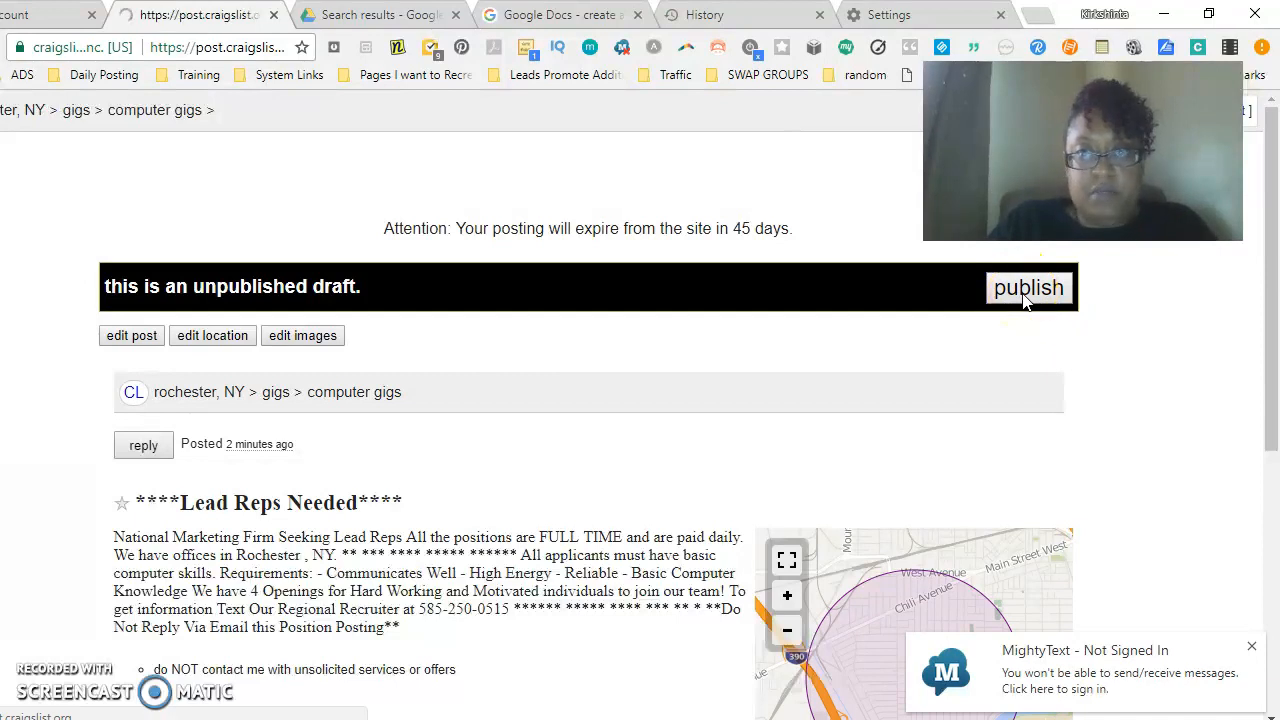